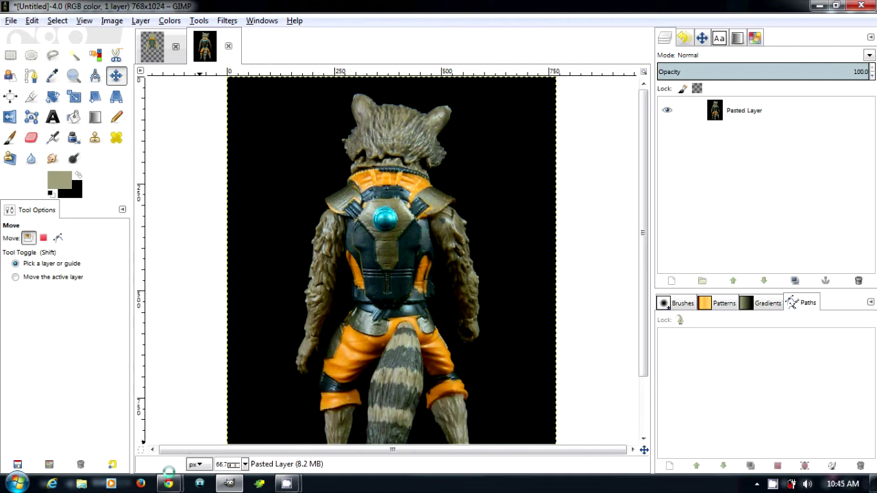
# Check the reference video, then open and dismiss the Pasted Layer's context menu
pyautogui.moveTo(168, 483)
pyautogui.click(197, 429)
pyautogui.rightClick(746, 120)
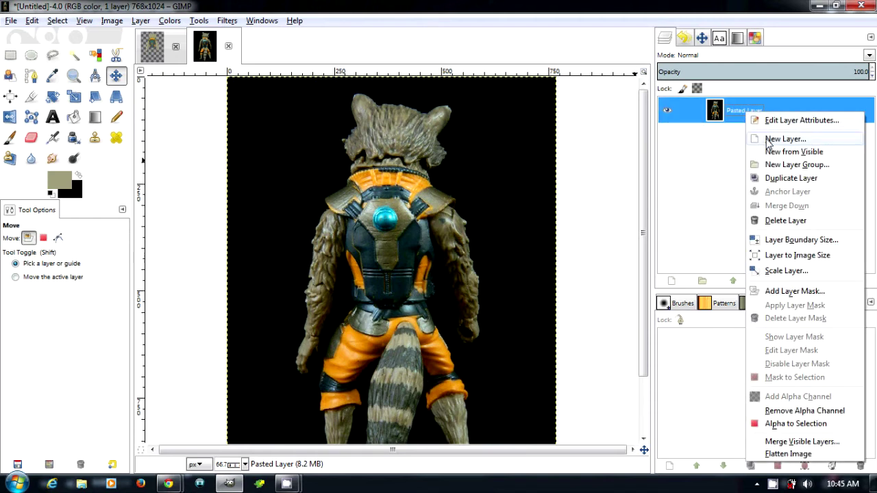
pyautogui.click(612, 149)
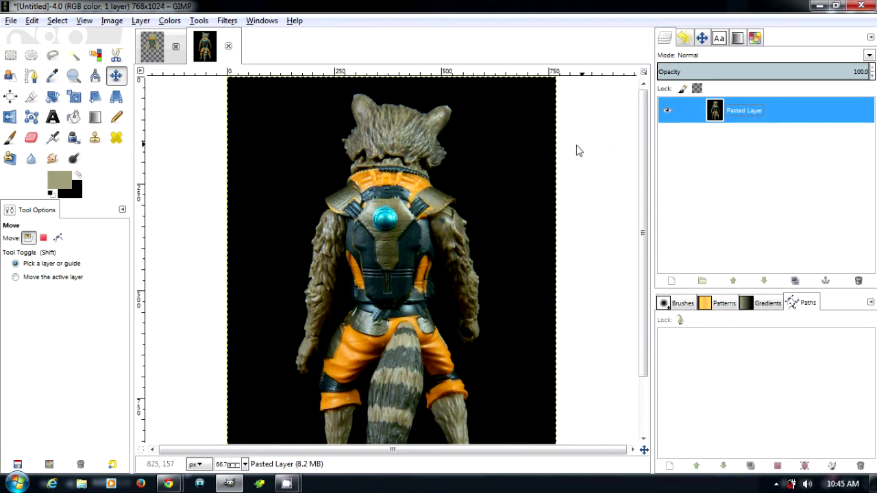
# Switch to the Paths tool and zoom in to 150% on the raccoon's head
pyautogui.rightClick(788, 111)
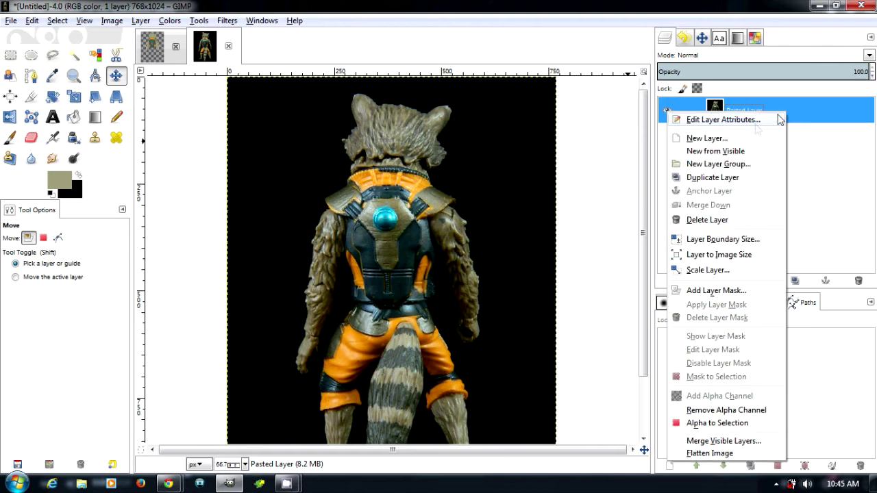
pyautogui.click(500, 189)
pyautogui.press('b')
pyautogui.scroll(2, 340, 147)
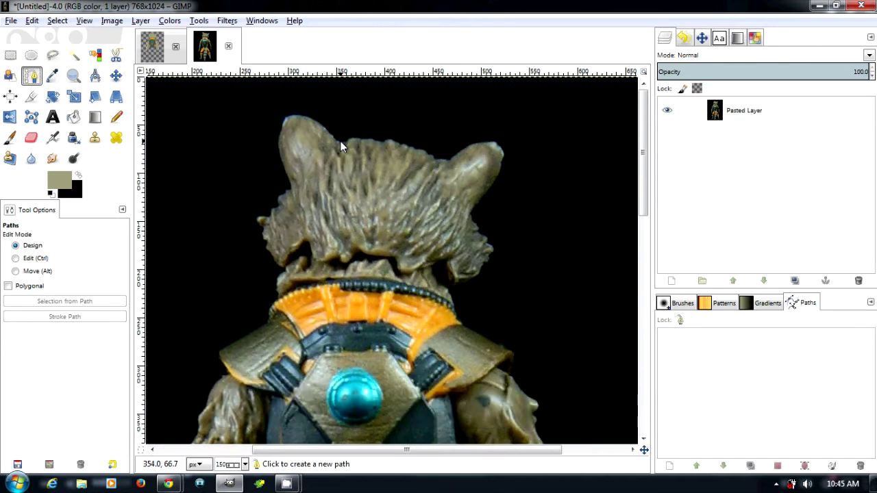
# Place anchors around the head down to the collar and close the path at its start
pyautogui.click(341, 141)
pyautogui.click(446, 162)
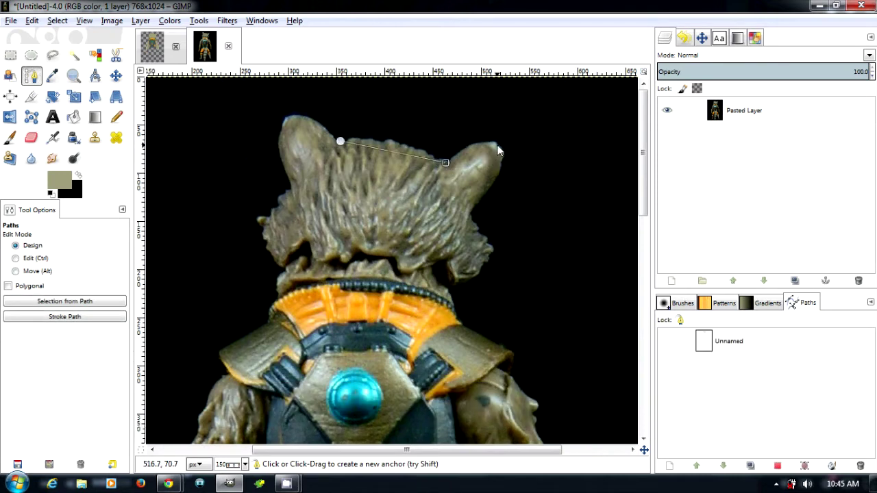
pyautogui.click(491, 252)
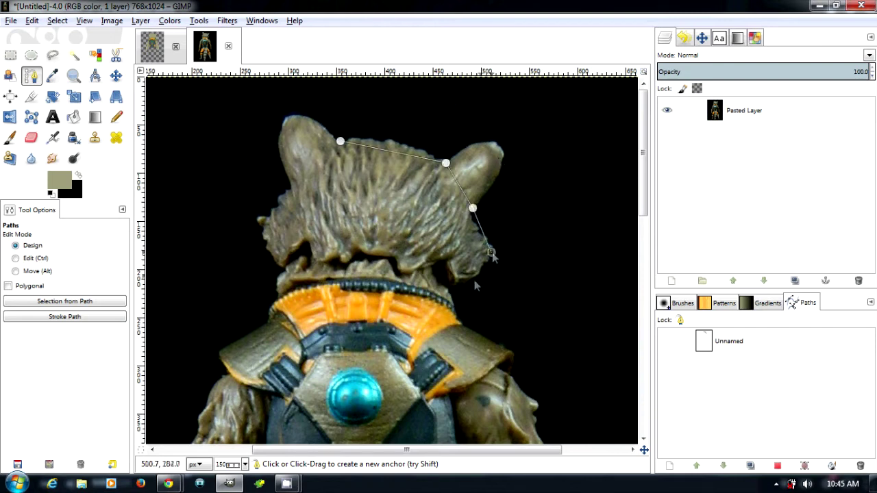
pyautogui.click(450, 289)
pyautogui.click(454, 322)
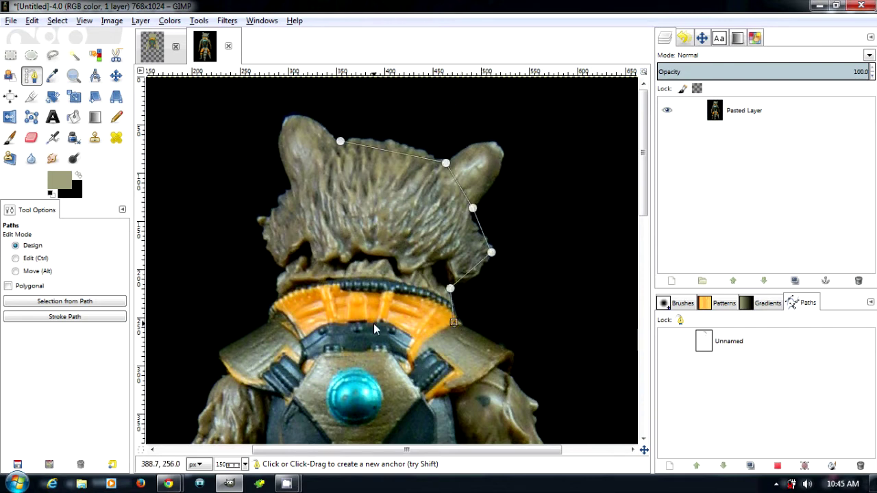
pyautogui.click(373, 323)
pyautogui.click(280, 295)
pyautogui.click(280, 269)
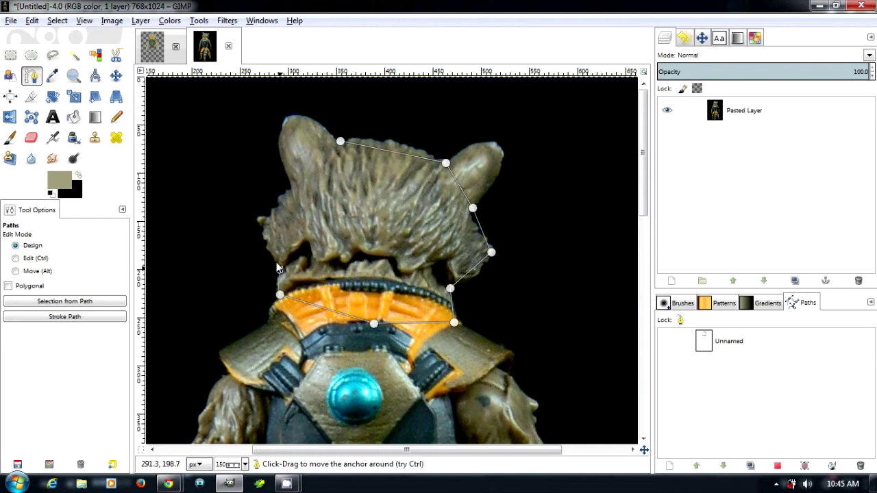
pyautogui.click(261, 219)
pyautogui.click(286, 191)
pyautogui.press('ctrl')
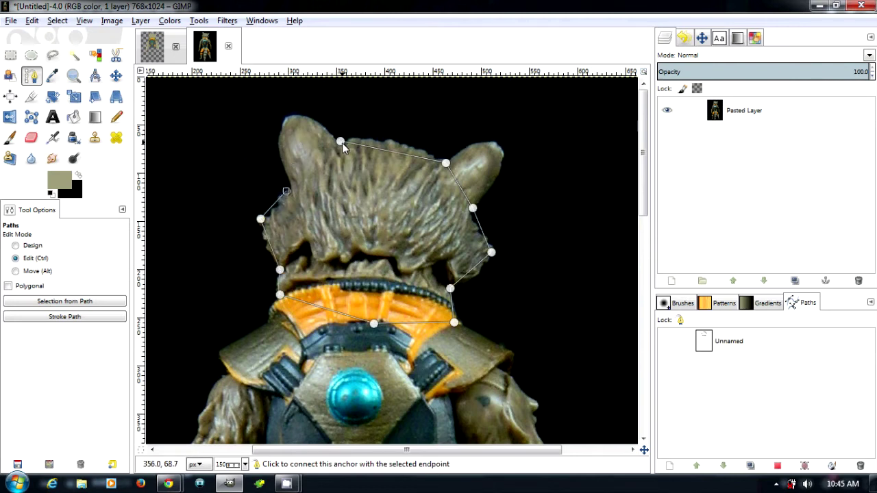
pyautogui.keyDown('ctrl'); pyautogui.click(341, 143); pyautogui.keyUp('ctrl')
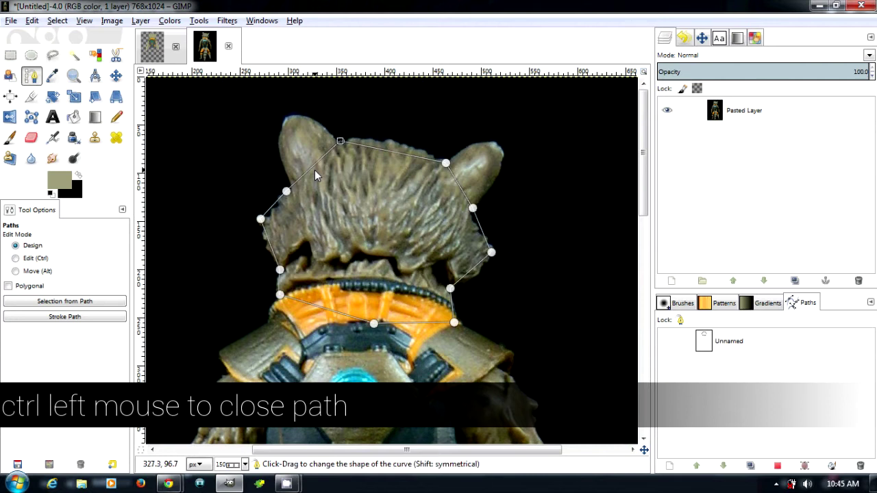
# Add anchors pulled up to both ear tips and bend the segment below the right ear
pyautogui.press('ctrl')
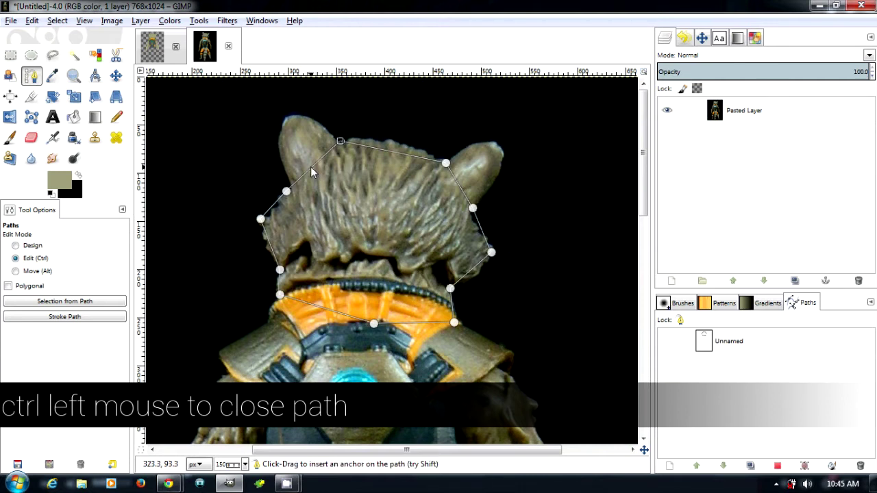
pyautogui.keyDown('ctrl'); pyautogui.click(310, 167); pyautogui.keyUp('ctrl')
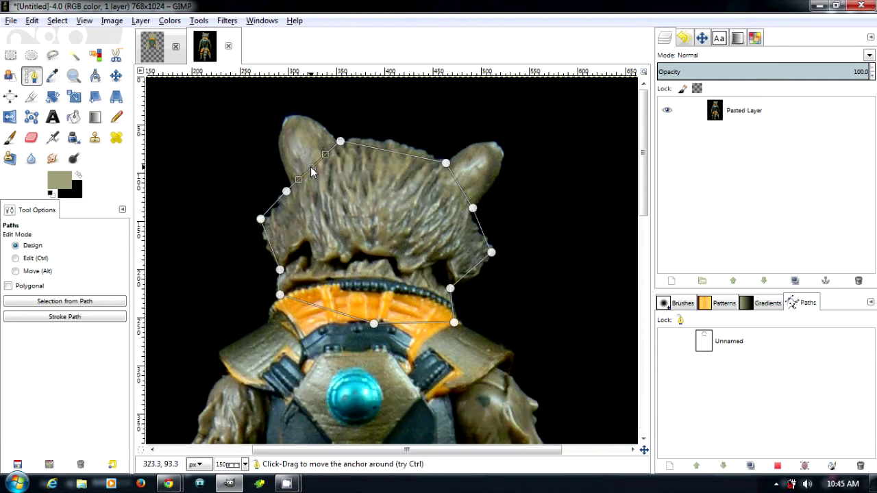
pyautogui.moveTo(310, 166); pyautogui.dragTo(286, 120)
pyautogui.moveTo(391, 154); pyautogui.dragTo(394, 142)
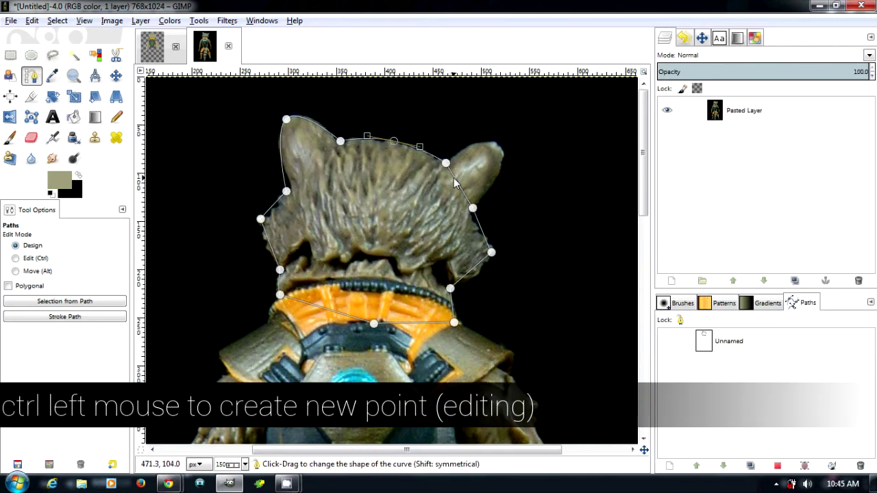
pyautogui.moveTo(459, 190); pyautogui.dragTo(515, 163)
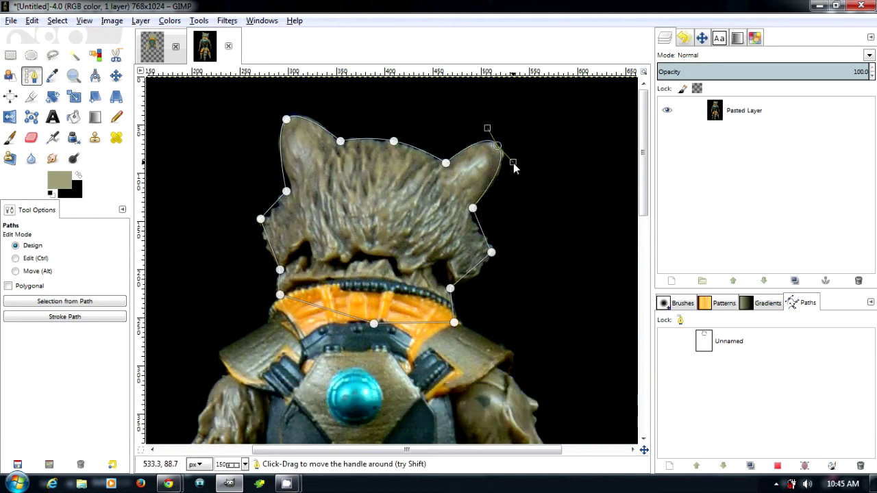
pyautogui.moveTo(474, 220); pyautogui.dragTo(478, 242)
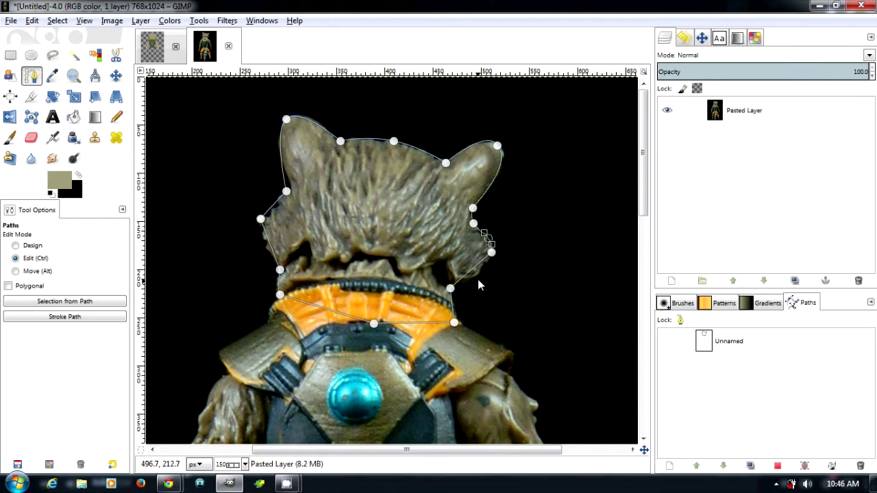
pyautogui.scroll(3, 477, 279)
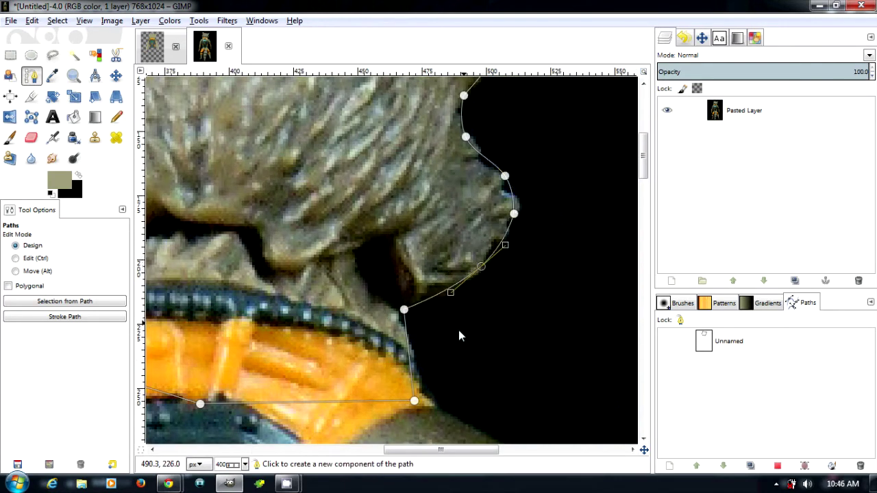
# Curve the lower right segment around the neck and delete the stray bottom anchors
pyautogui.moveTo(412, 354); pyautogui.dragTo(415, 352)
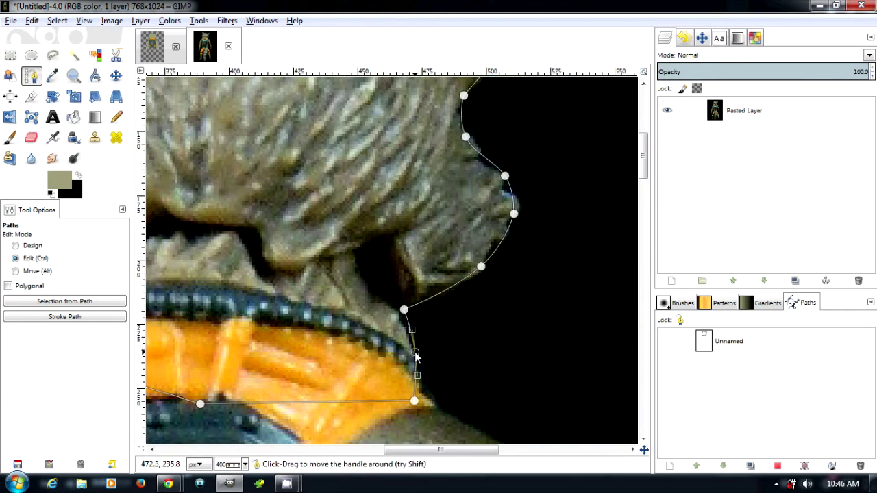
pyautogui.press('ctrl')
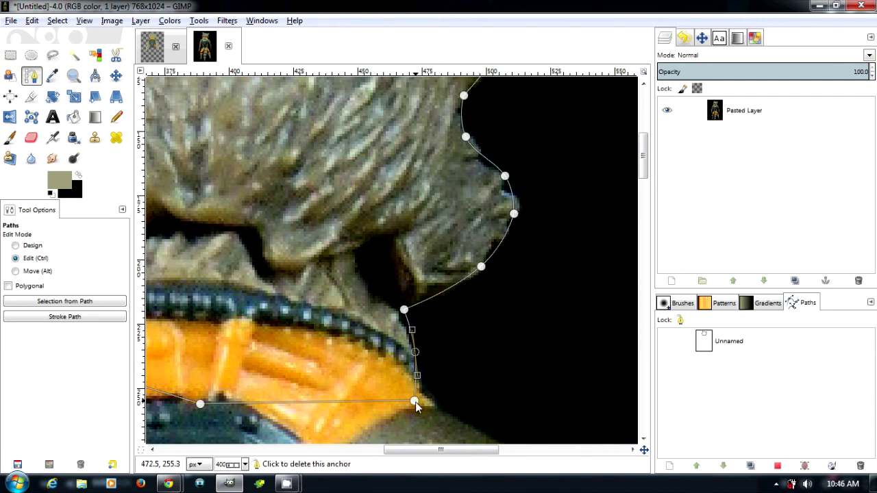
pyautogui.keyDown('ctrl'); pyautogui.click(416, 402); pyautogui.keyUp('ctrl')
pyautogui.keyDown('ctrl'); pyautogui.scroll(-3, 270, 355); pyautogui.keyUp('ctrl')
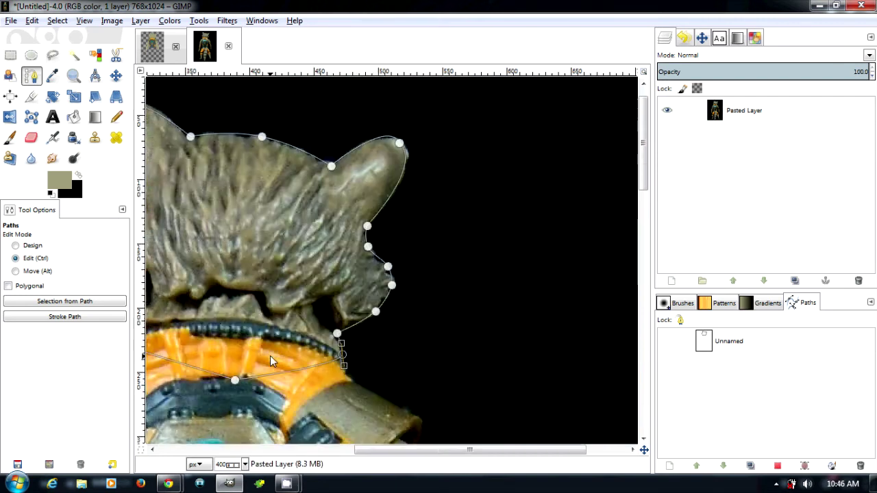
pyautogui.keyDown('ctrl'); pyautogui.click(245, 373); pyautogui.keyUp('ctrl')
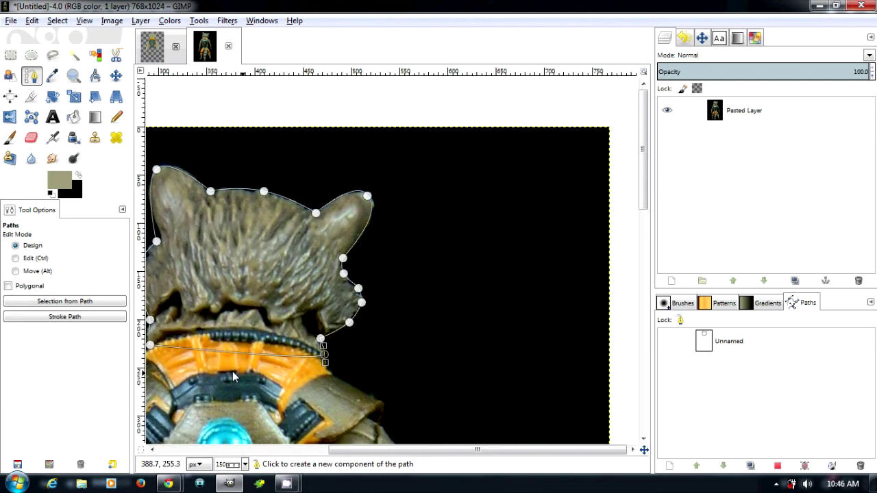
pyautogui.keyDown('ctrl'); pyautogui.keyDown('shift'); pyautogui.click(152, 346); pyautogui.keyUp('shift'); pyautogui.keyUp('ctrl')
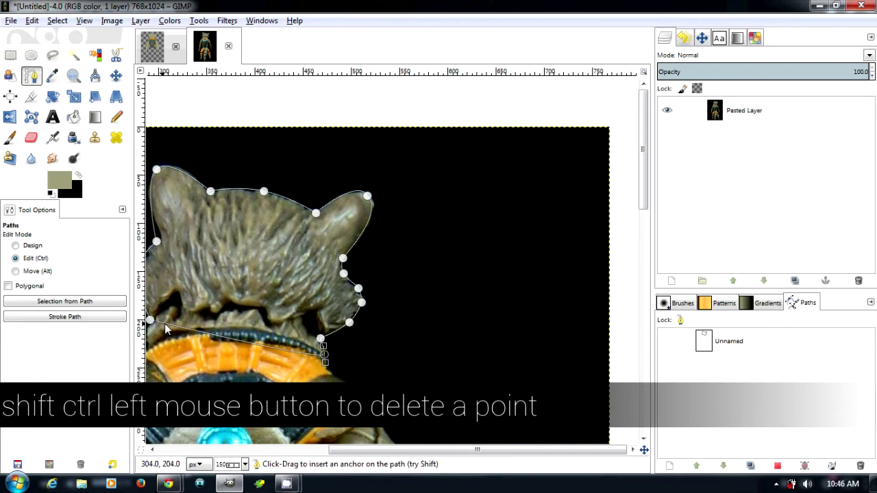
# Reposition the left anchor and add a new anchor to hug the left fur down to the collar
pyautogui.click(151, 326)
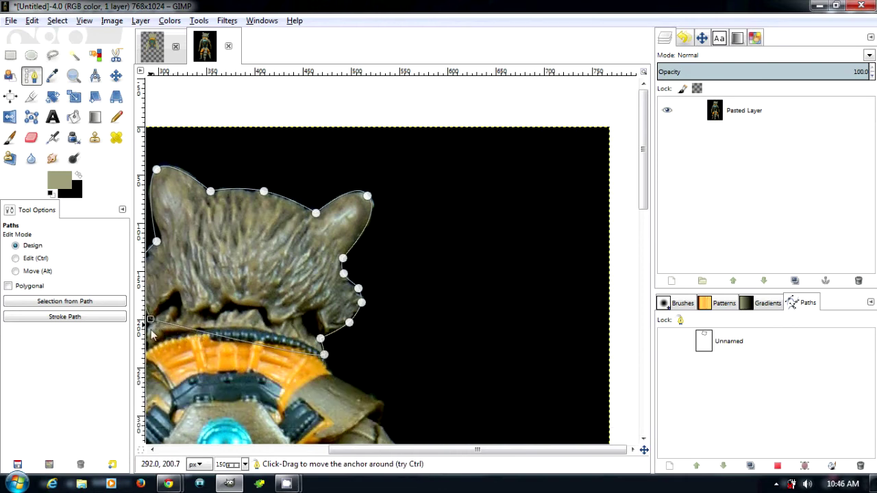
pyautogui.moveTo(151, 332); pyautogui.dragTo(150, 357)
pyautogui.hscroll(-4, 320, 348)
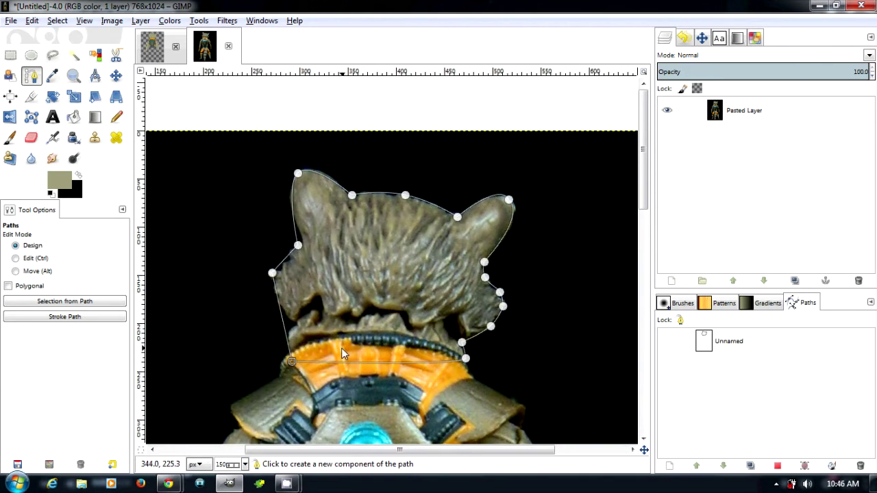
pyautogui.keyDown('ctrl'); pyautogui.click(288, 307); pyautogui.keyUp('ctrl')
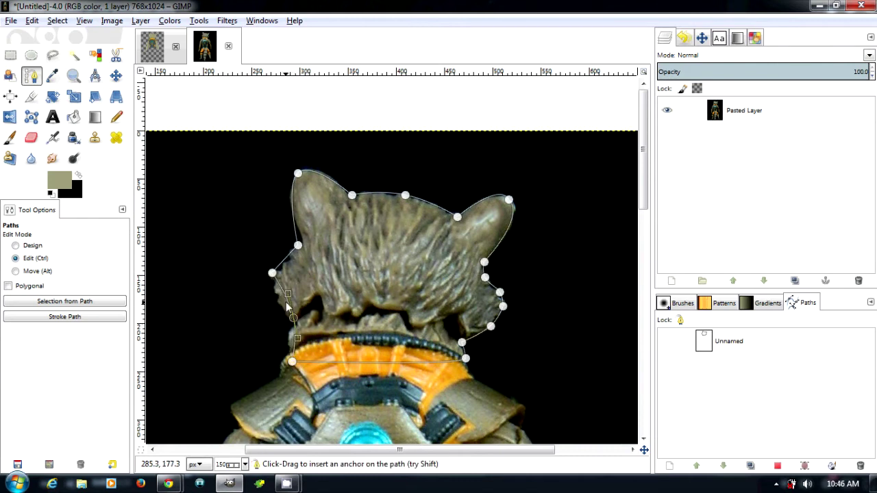
pyautogui.moveTo(283, 296)
pyautogui.mouseDown()
pyautogui.moveTo(271, 286)
pyautogui.moveTo(276, 301)
pyautogui.mouseUp()
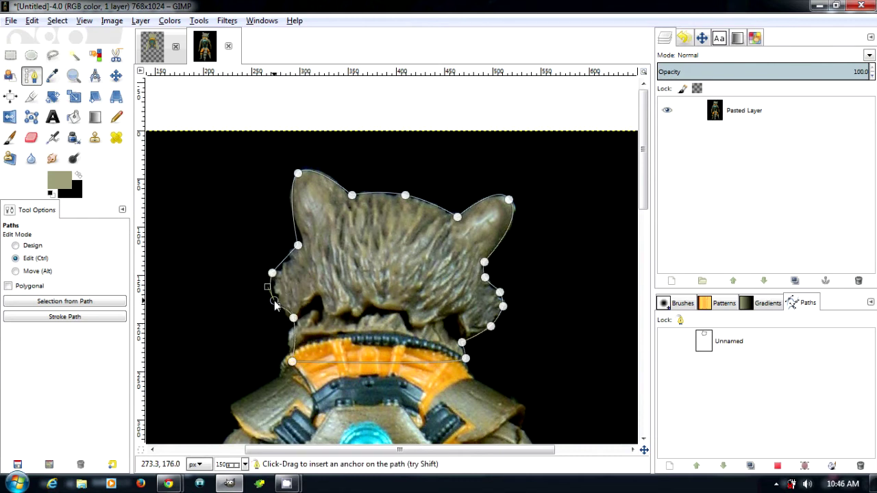
pyautogui.click(293, 362)
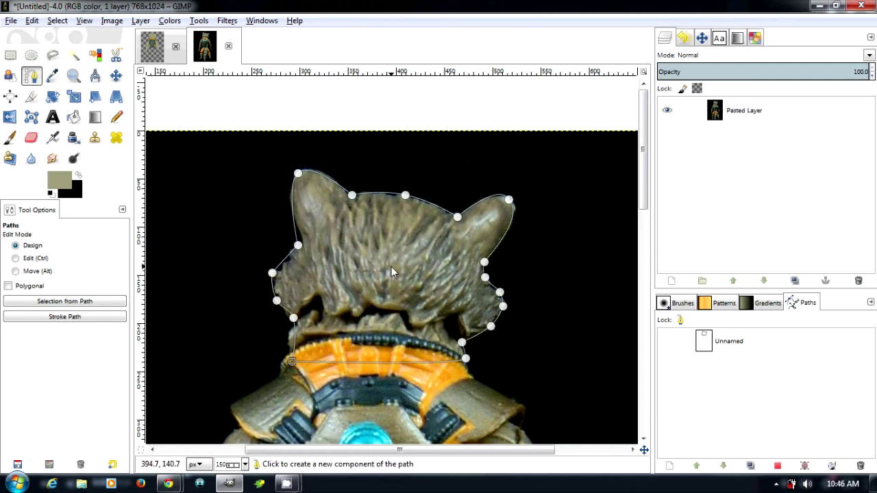
pyautogui.scroll(-3, 392, 272)
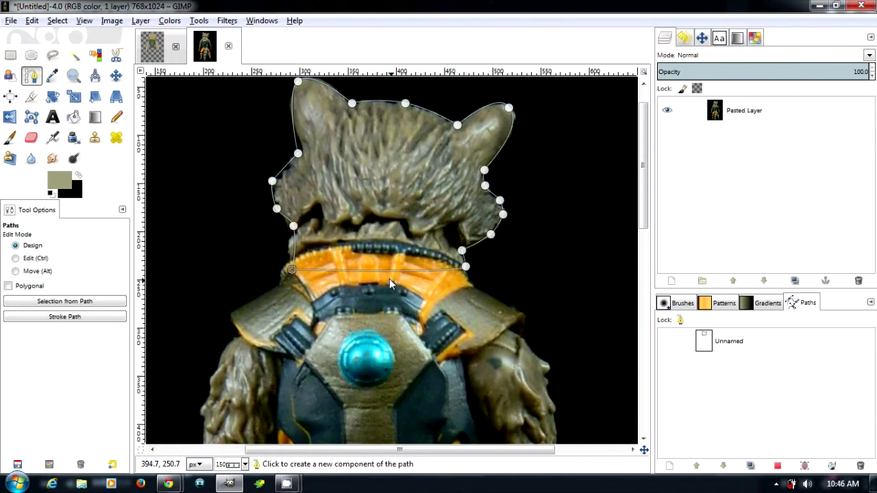
# Add a collar anchor and lower the bottom curve to just above the blue disc
pyautogui.moveTo(380, 271); pyautogui.dragTo(378, 309)
pyautogui.moveTo(307, 289)
pyautogui.mouseDown()
pyautogui.moveTo(286, 290)
pyautogui.moveTo(294, 296)
pyautogui.mouseUp()
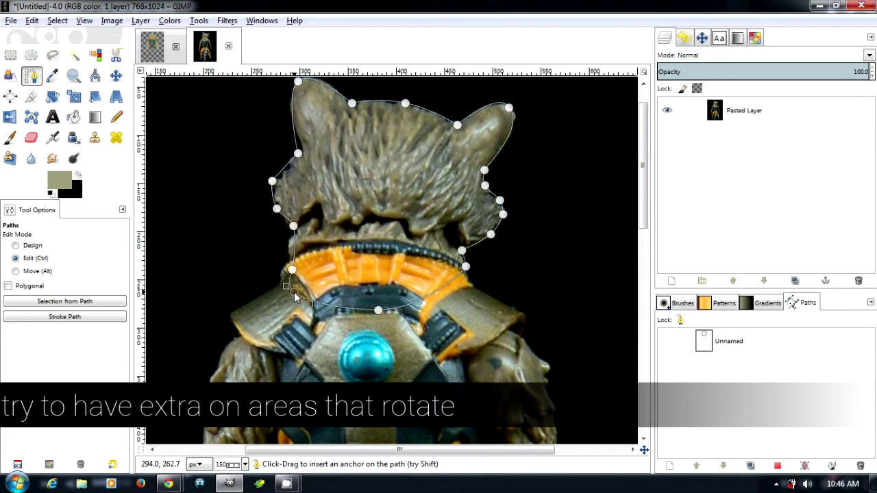
pyautogui.click(326, 301)
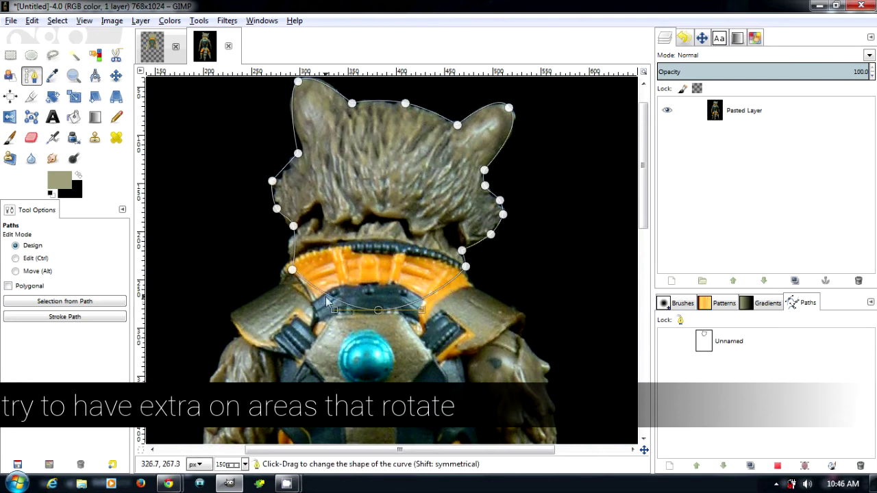
pyautogui.moveTo(380, 315); pyautogui.dragTo(370, 341)
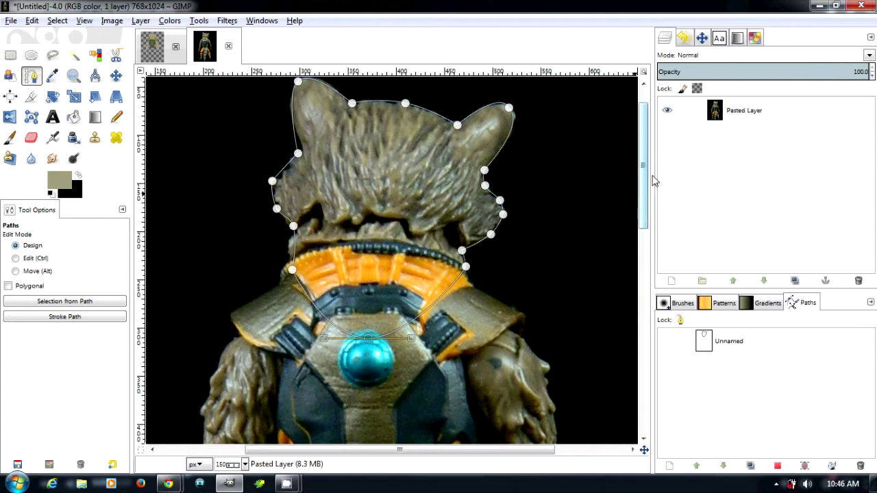
pyautogui.click(467, 268)
pyautogui.press('ctrl')
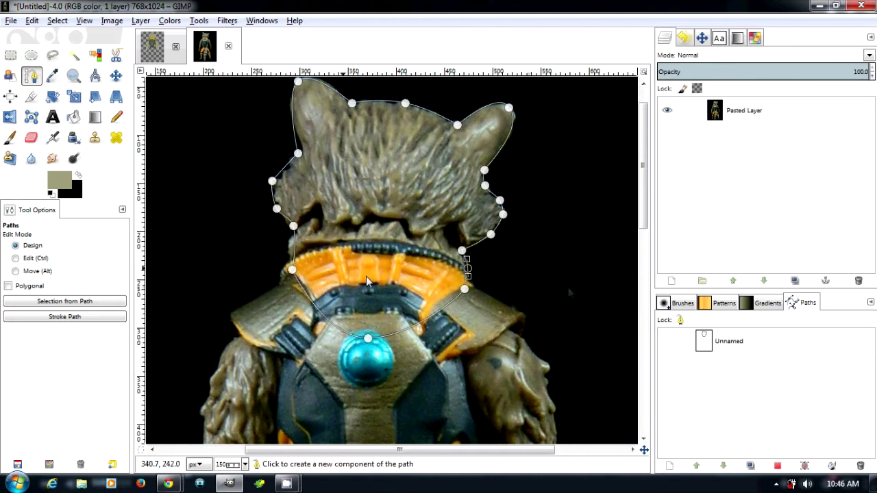
# Rename the unnamed path to 'Head' and select the Pasted Layer
pyautogui.doubleClick(733, 345)
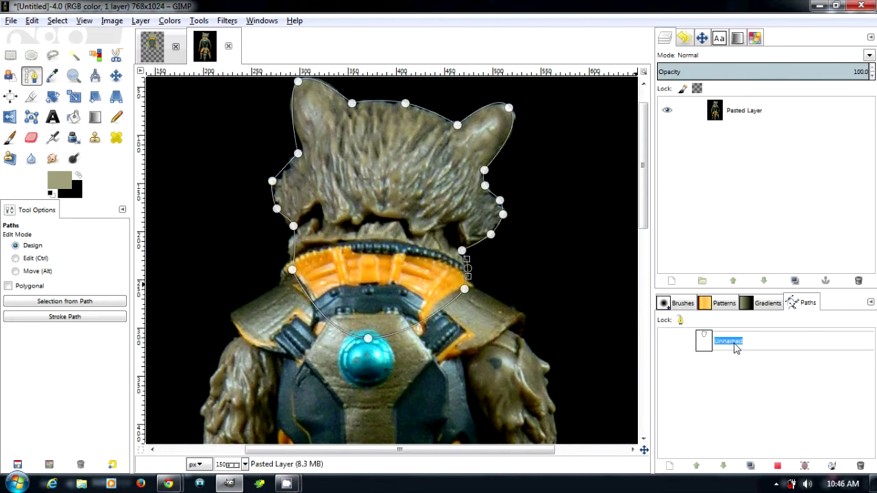
pyautogui.write('Head')
pyautogui.click(747, 347)
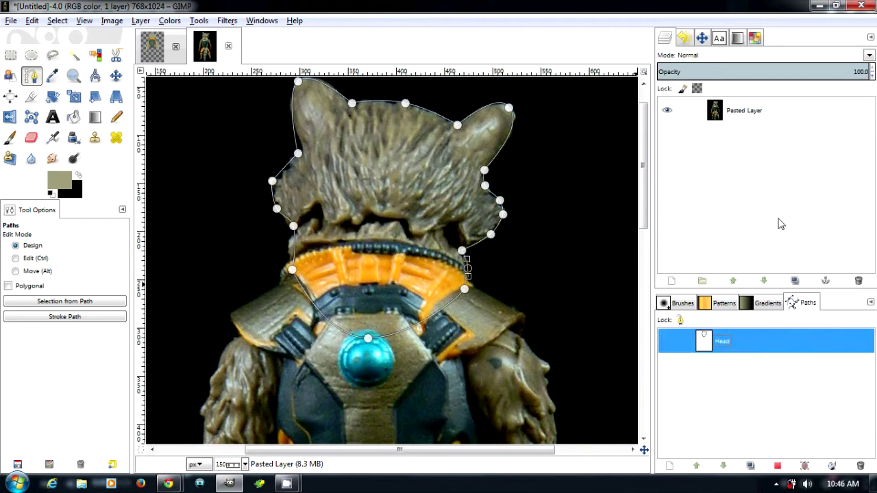
pyautogui.click(740, 113)
# Create a new layer group named 'Head' above the Pasted Layer
pyautogui.rightClick(739, 114)
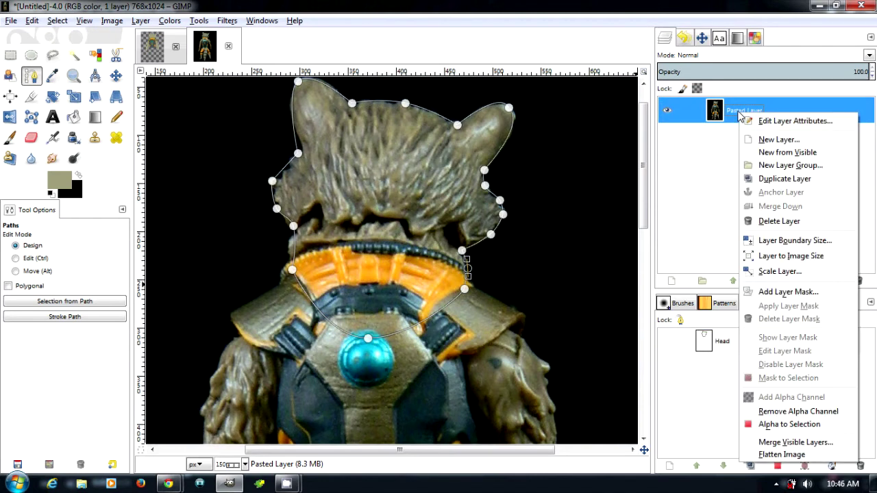
pyautogui.click(779, 167)
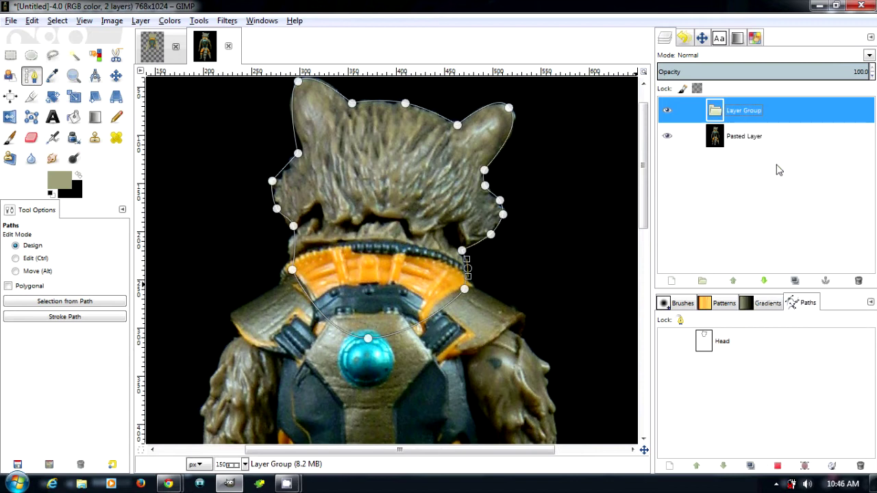
pyautogui.write('Head')
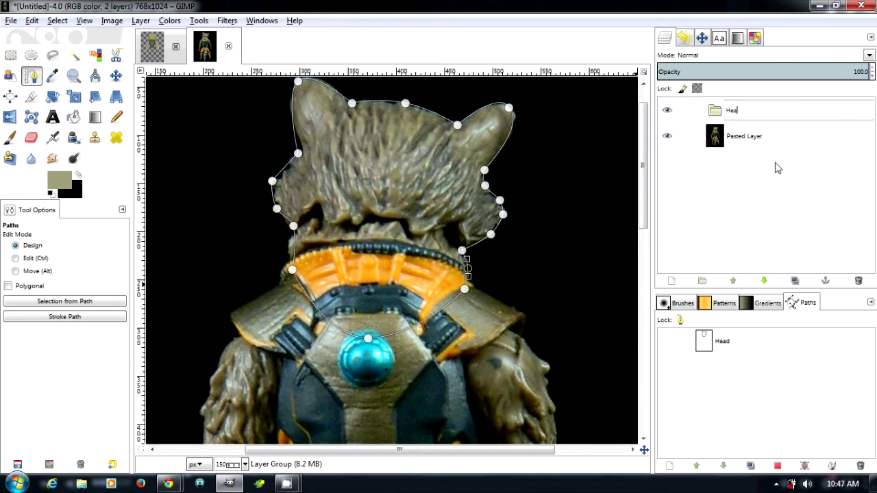
pyautogui.press('Return')
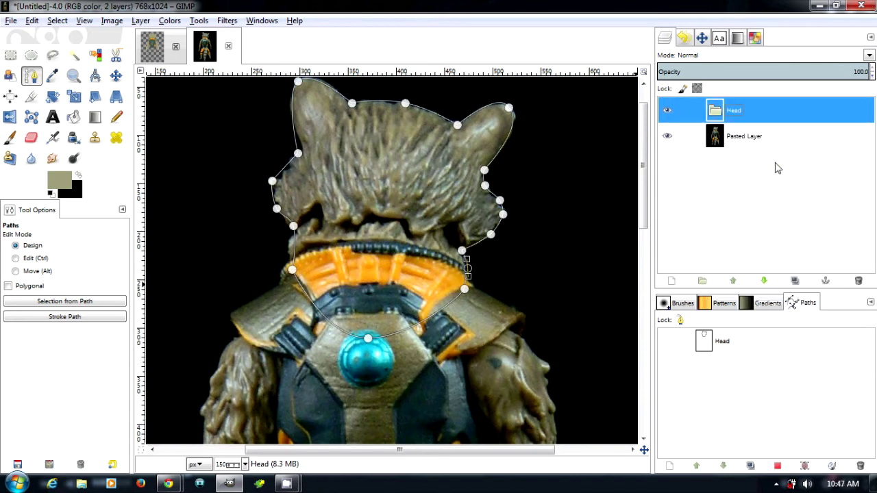
pyautogui.hotkey('shift', 'ctrl', 'n')
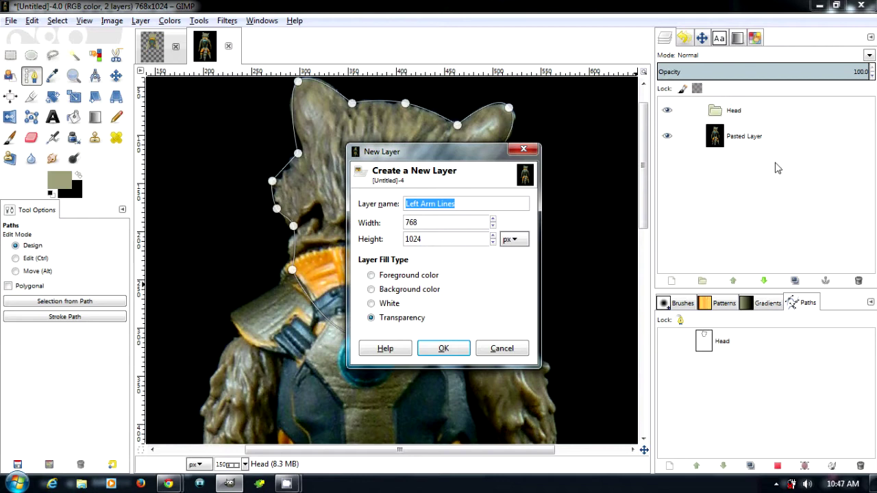
# Add a transparent 'Head Color' layer to the Head group, then name a second layer 'Head Lines'
pyautogui.write('Head Color')
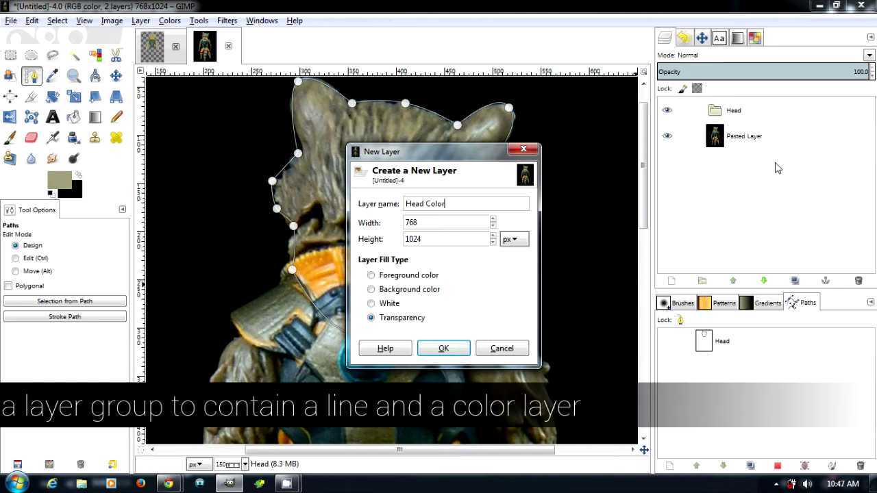
pyautogui.press('Return')
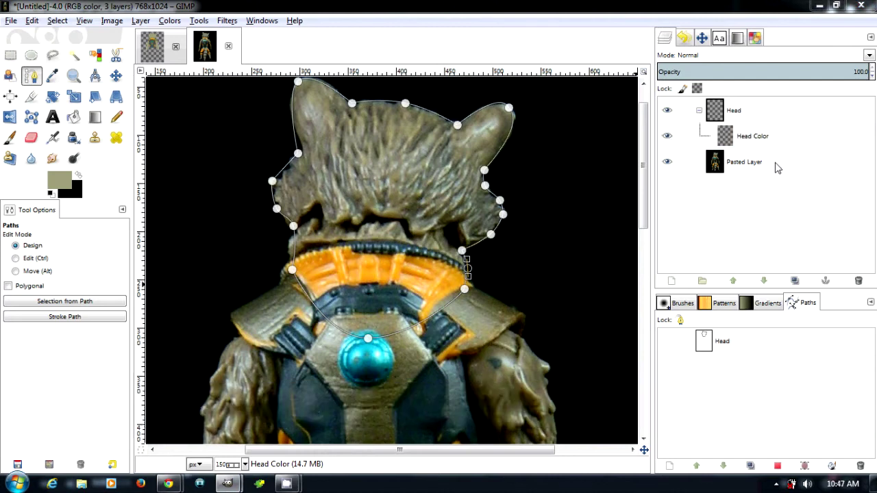
pyautogui.hotkey('ctrl', 'shift', 'n')
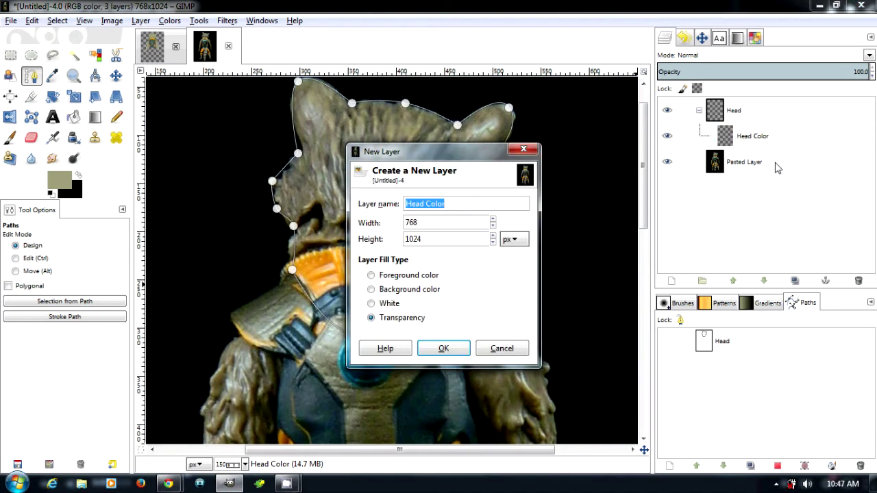
pyautogui.write('Head Lines')
# Create Head Lines, stroke the Head path in black at 3 px, and hide the photo
pyautogui.press('Return')
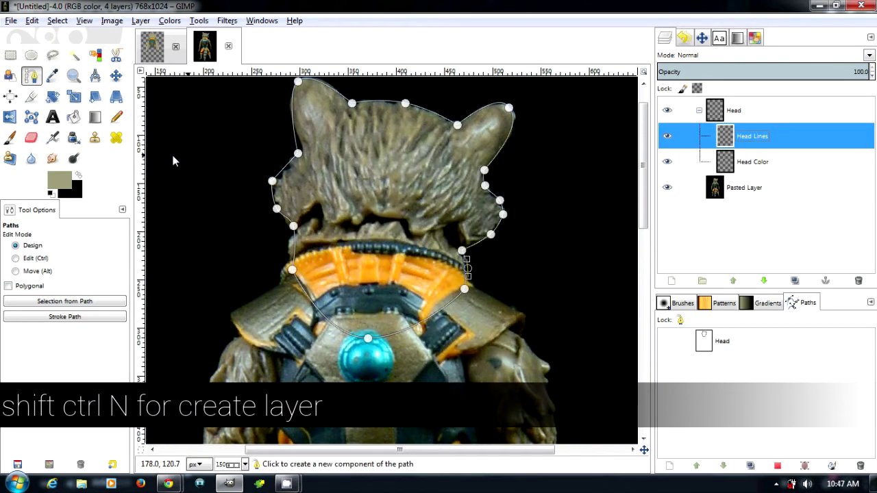
pyautogui.click(78, 175)
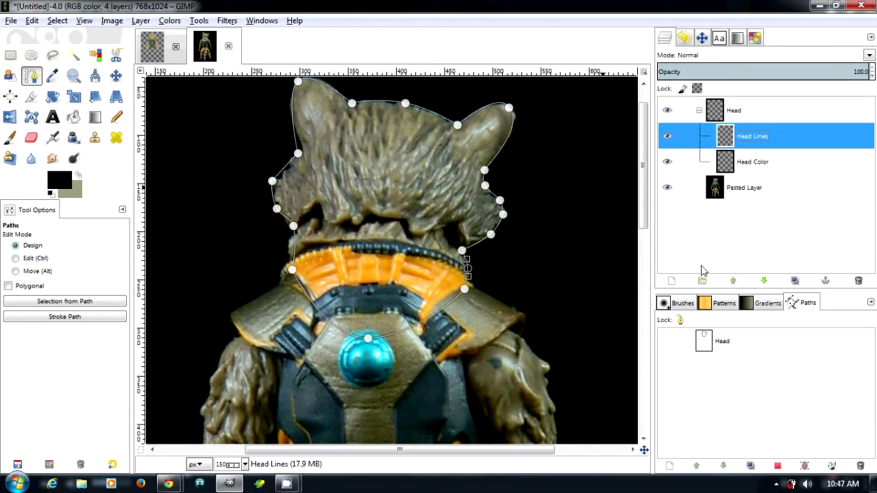
pyautogui.click(102, 321)
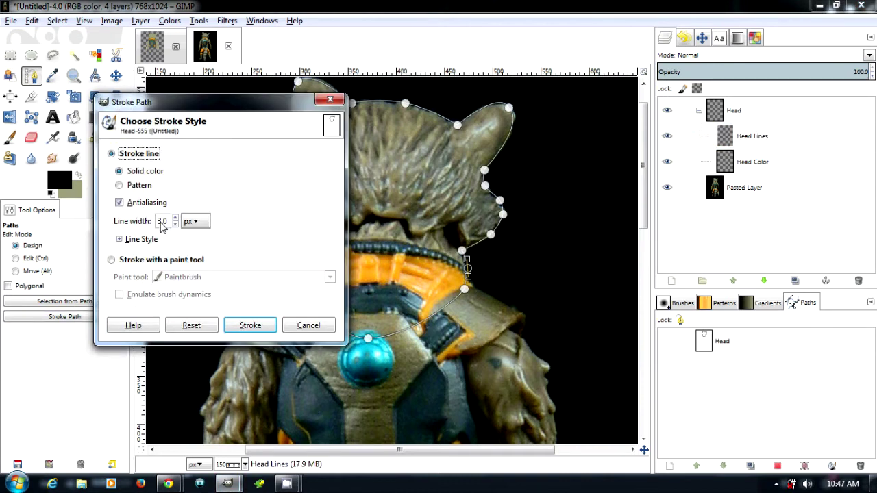
pyautogui.click(267, 326)
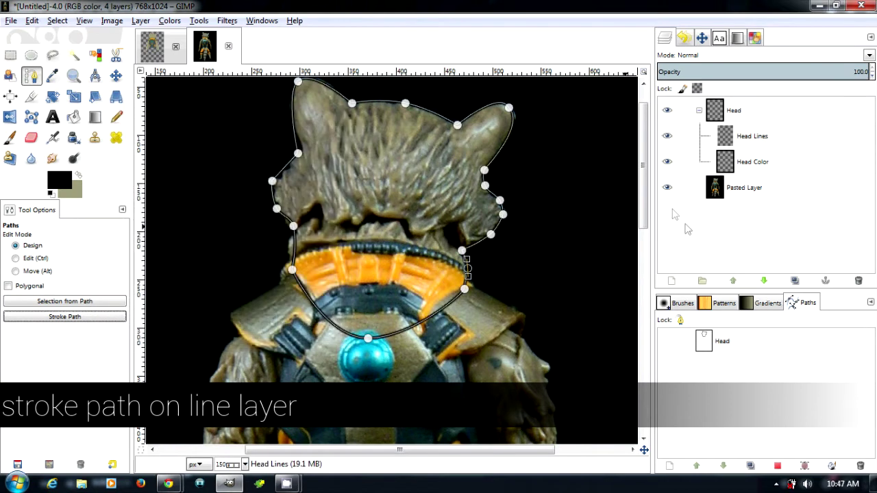
pyautogui.click(666, 189)
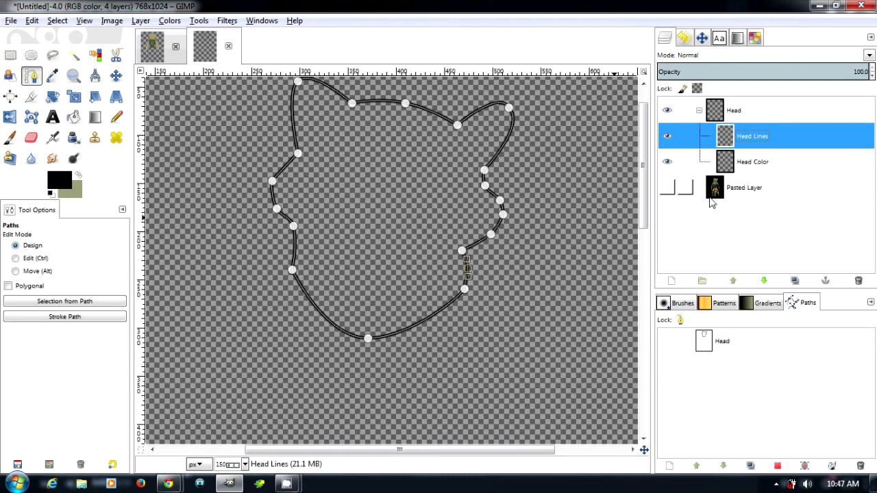
pyautogui.click(659, 196)
# Show the photo again and sample a fur colour from the raccoon's head
pyautogui.click(667, 187)
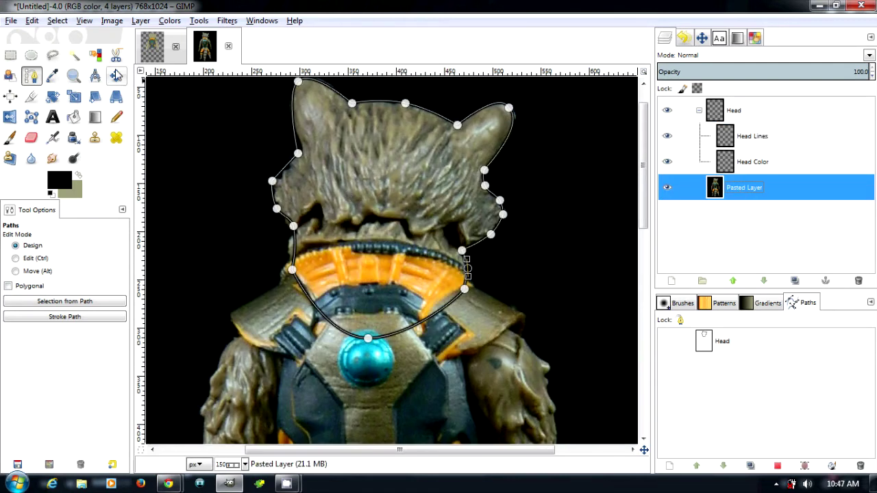
pyautogui.click(53, 75)
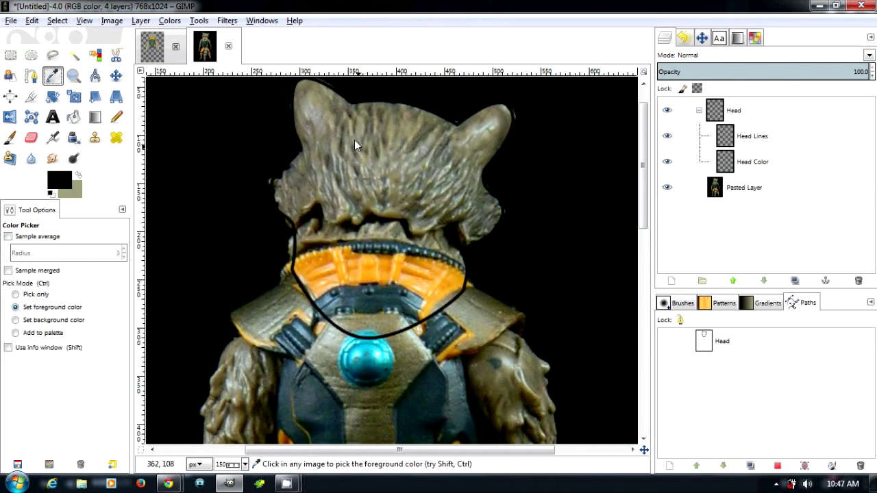
pyautogui.click(321, 112)
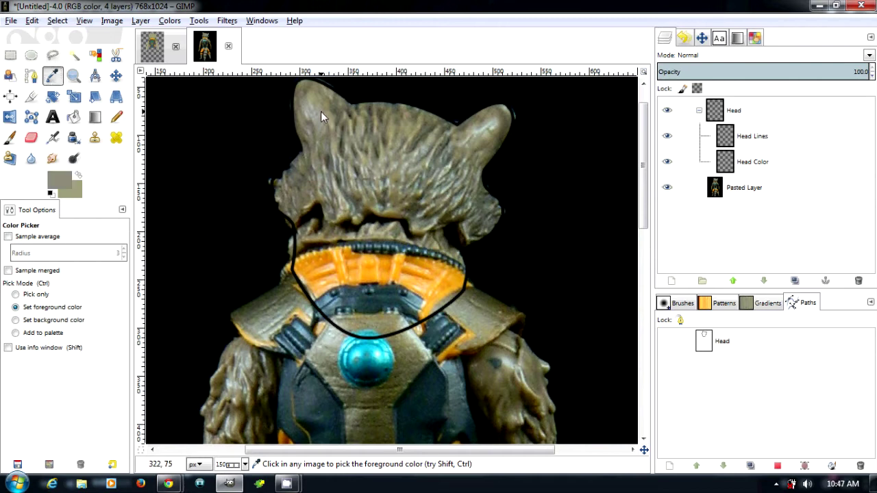
pyautogui.click(356, 146)
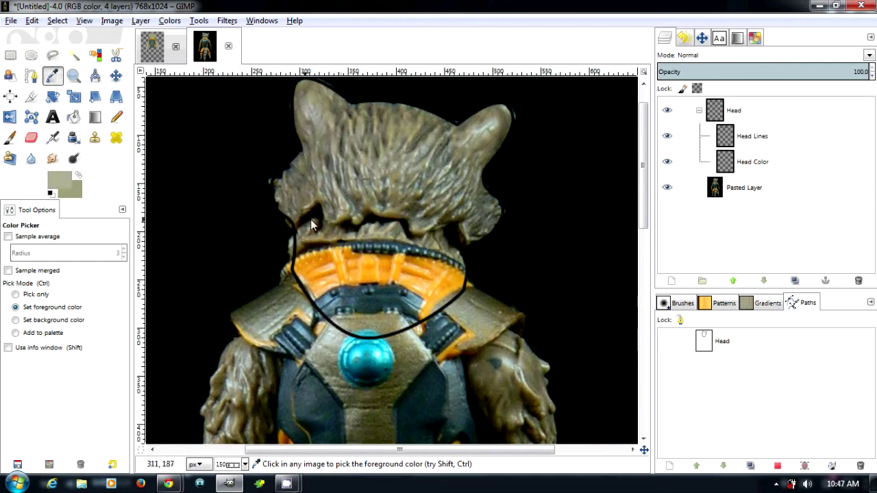
# Fuzzy-select the area inside the head outline on the Head Lines layer
pyautogui.click(785, 140)
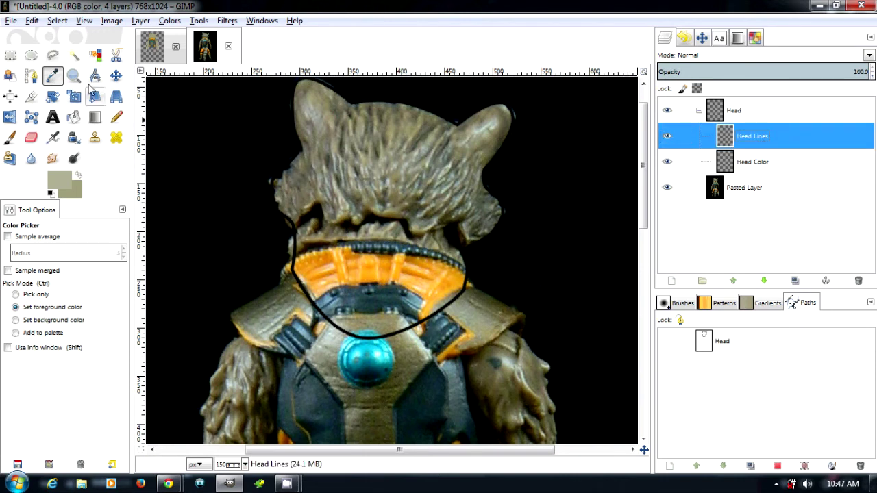
pyautogui.click(74, 54)
pyautogui.click(381, 164)
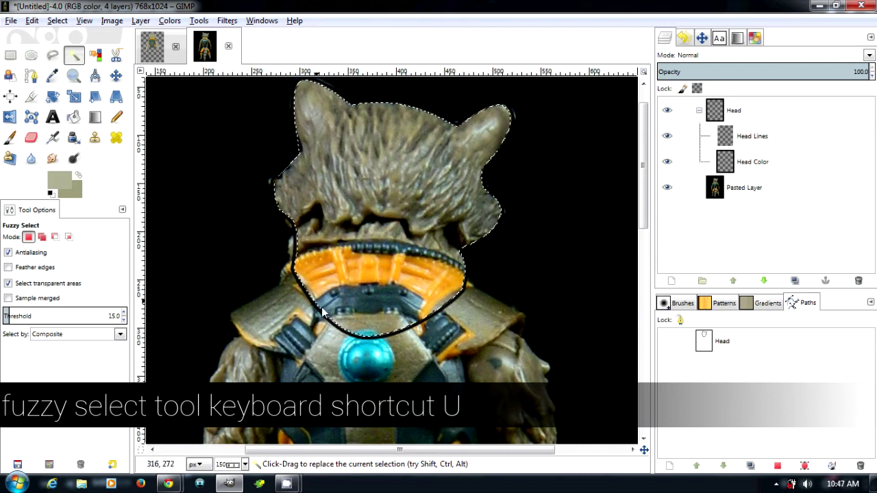
# Grow the head selection by 1 px and bucket-fill it with the fur colour on Head Color
pyautogui.scroll(5, 335, 322)
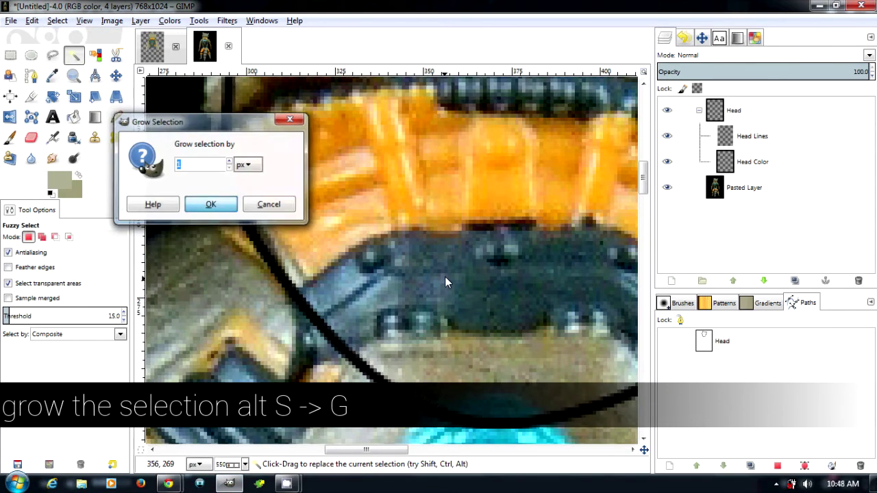
pyautogui.press('Return')
pyautogui.click(746, 163)
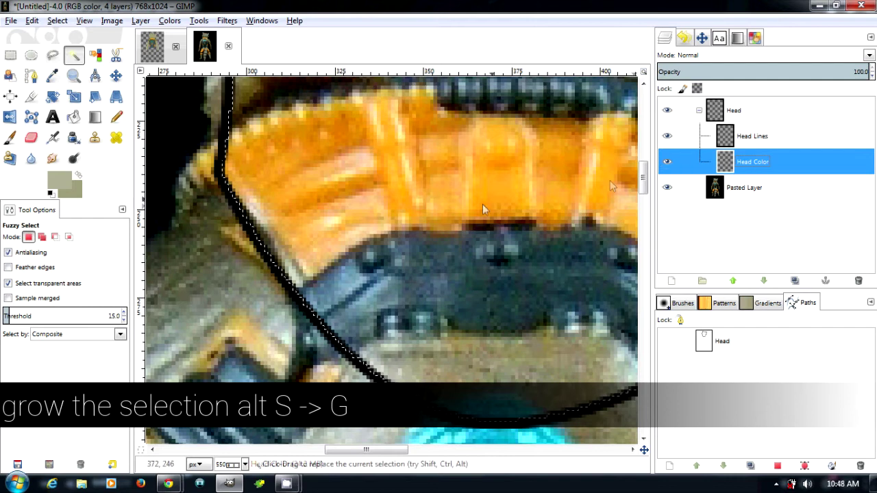
pyautogui.hotkey('shift', 'b')
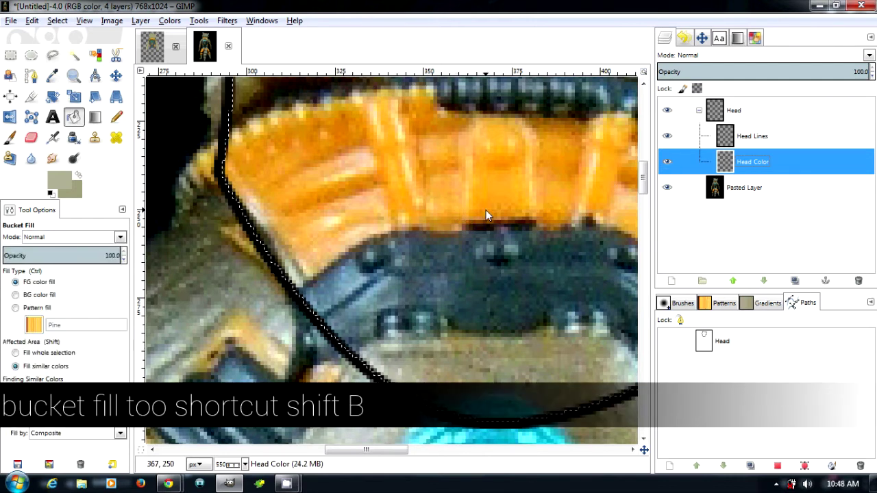
pyautogui.keyDown('ctrl'); pyautogui.click(486, 211); pyautogui.keyUp('ctrl')
pyautogui.keyDown('ctrl'); pyautogui.scroll(-5, 488, 212); pyautogui.keyUp('ctrl')
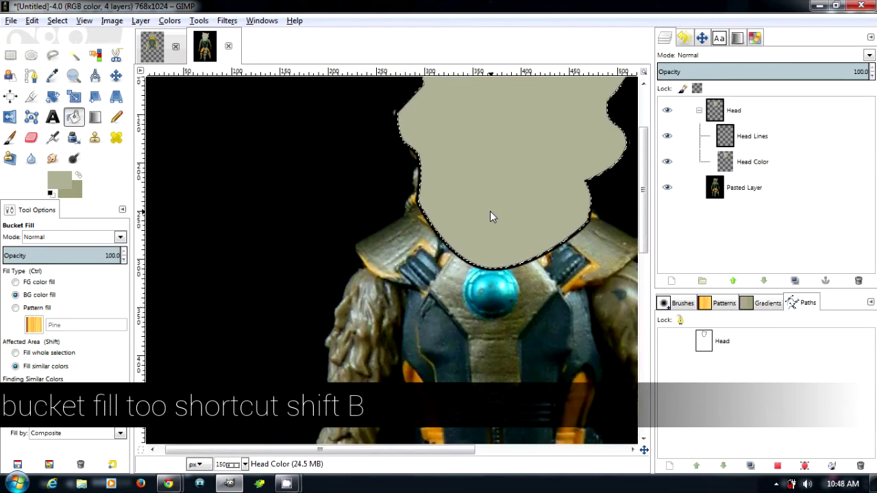
pyautogui.scroll(-1, 490, 211)
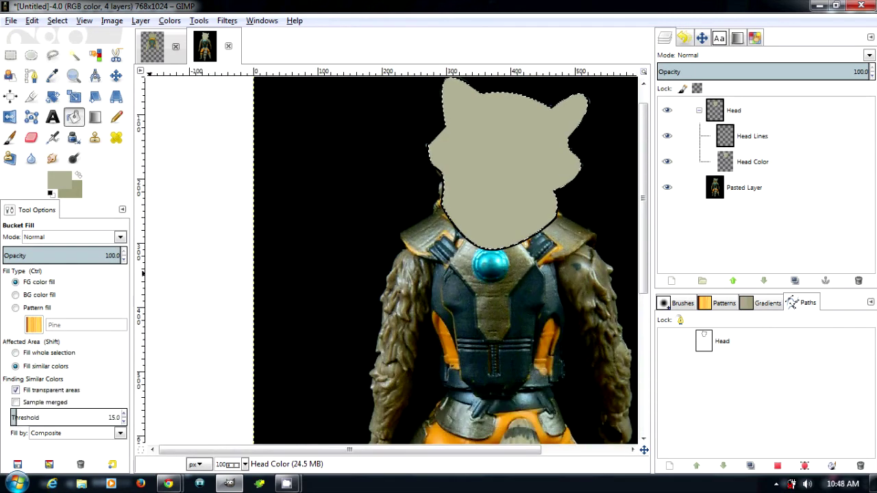
pyautogui.click(699, 163)
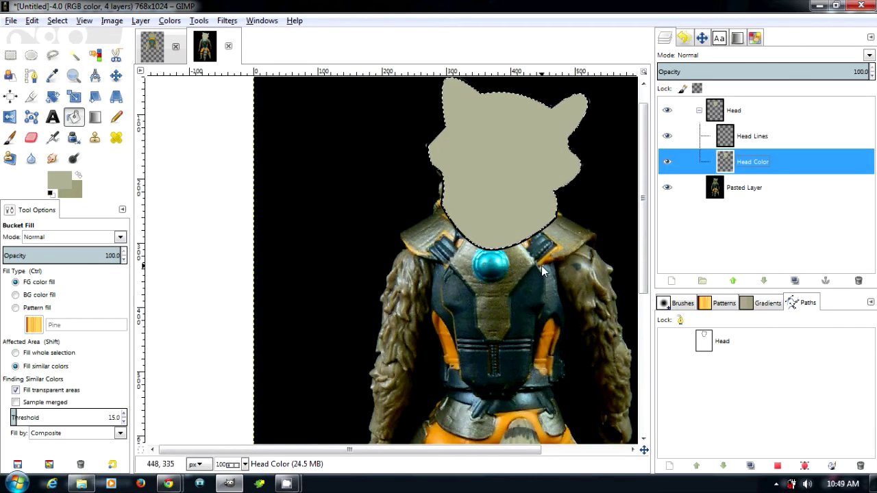
# Add a new layer group above the Pasted Layer and name it 'Suit'
pyautogui.click(681, 189)
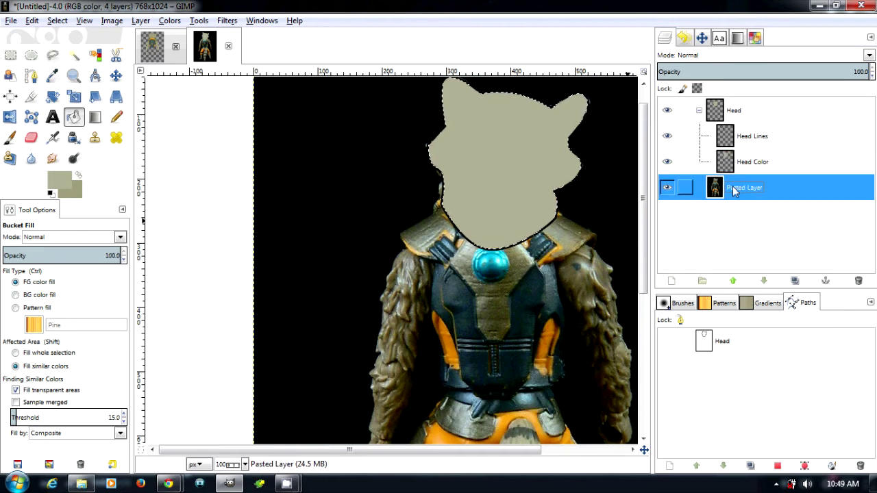
pyautogui.rightClick(734, 186)
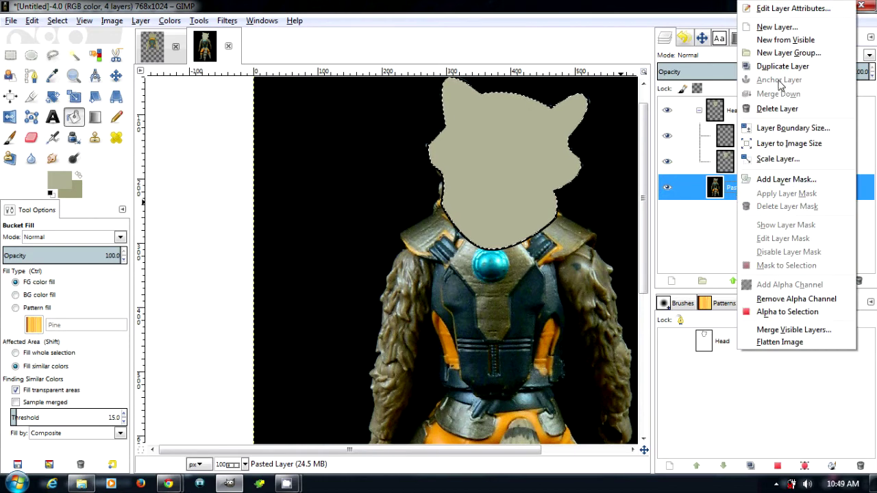
pyautogui.click(785, 53)
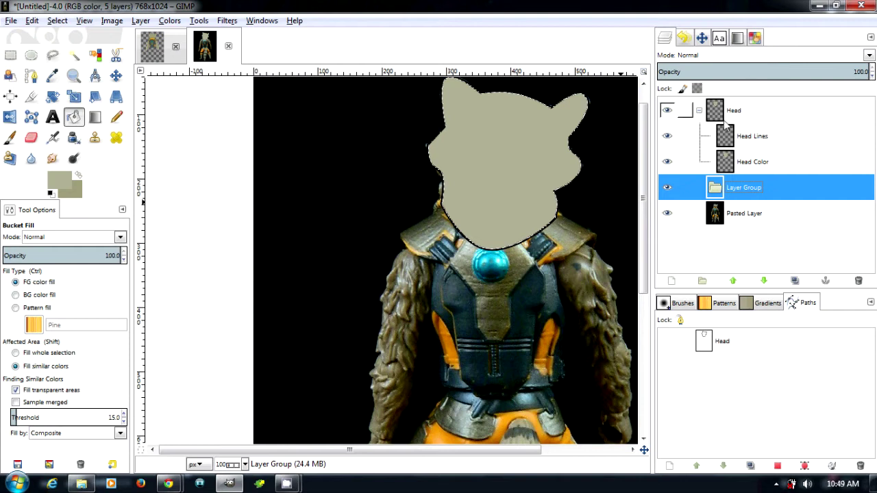
pyautogui.hotkey('shift', 'h')
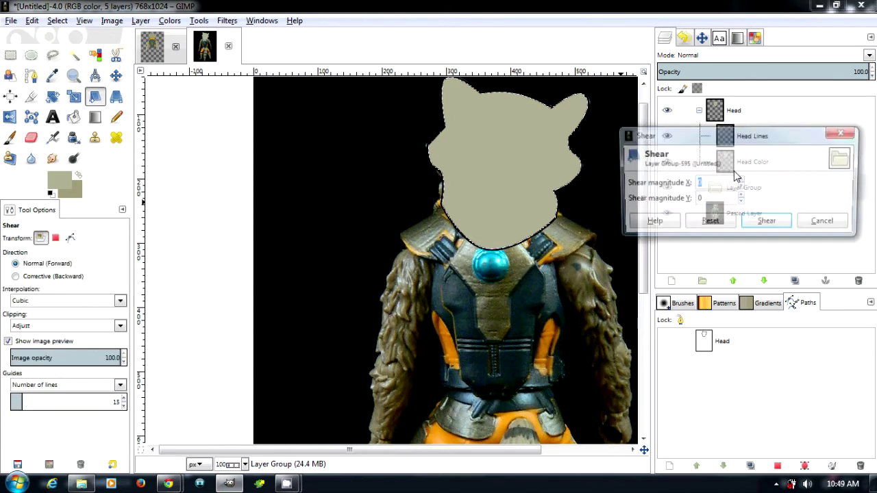
pyautogui.press('Escape')
pyautogui.doubleClick(734, 176)
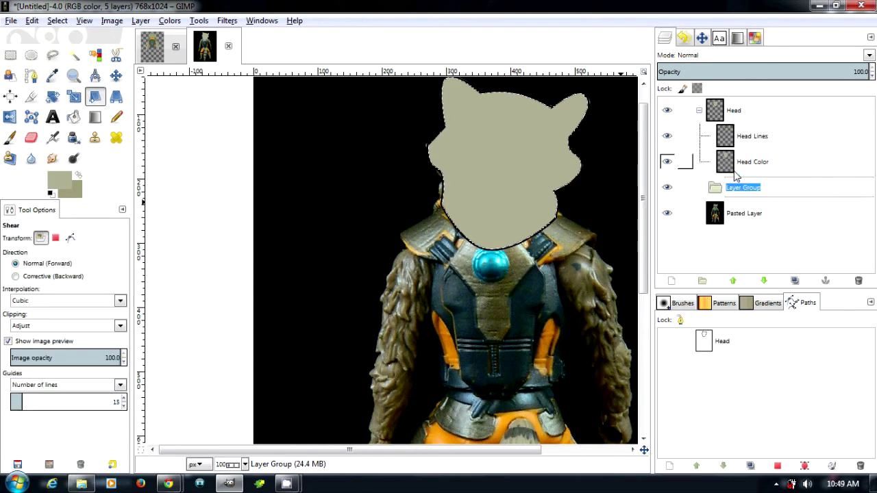
pyautogui.write('Suit')
pyautogui.press('Return')
# Add 'Suit Color' and 'Suit Lines' layers to the group and raise Suit above Head
pyautogui.hotkey('shift', 'ctrl', 'n')
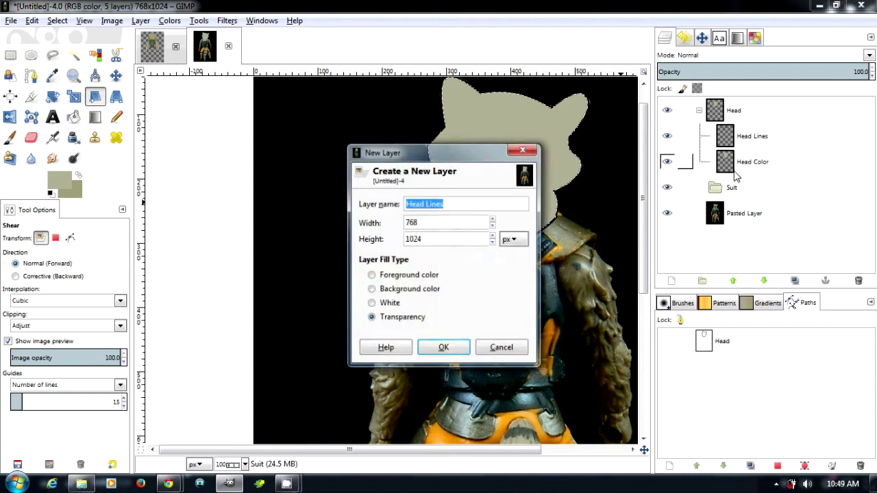
pyautogui.write('Suit Color')
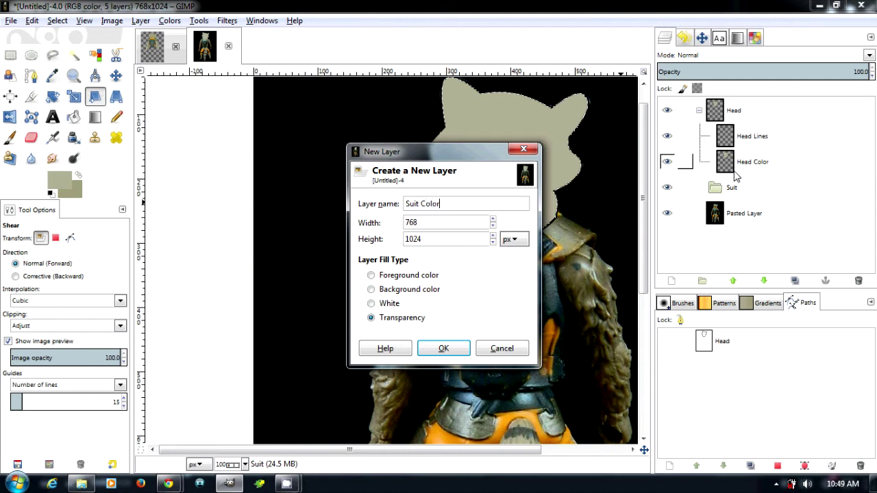
pyautogui.press('Return')
pyautogui.hotkey('shift', 'ctrl', 'n')
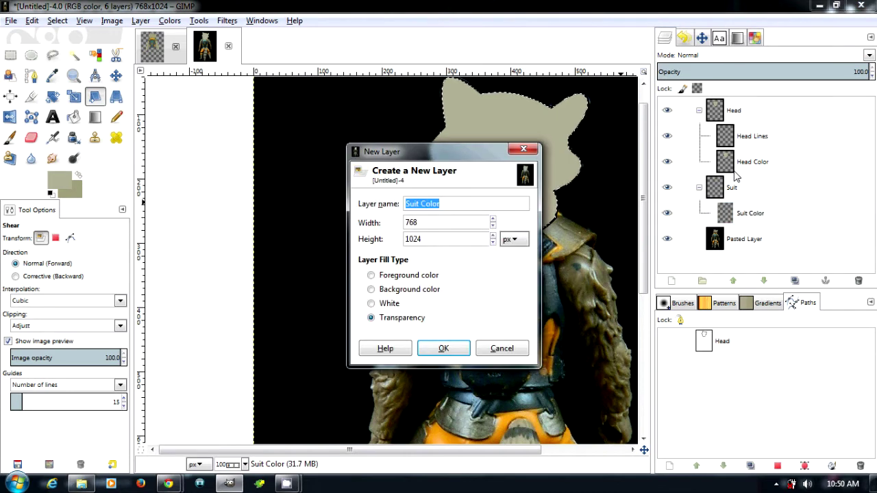
pyautogui.press('End')
pyautogui.press('BackSpace')
pyautogui.press('BackSpace')
pyautogui.press('BackSpace')
pyautogui.press('BackSpace')
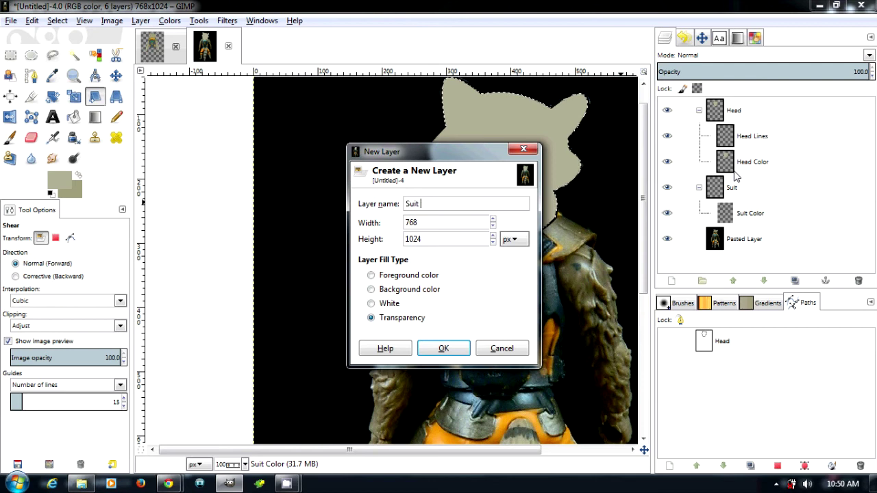
pyautogui.write('Lines')
pyautogui.press('Return')
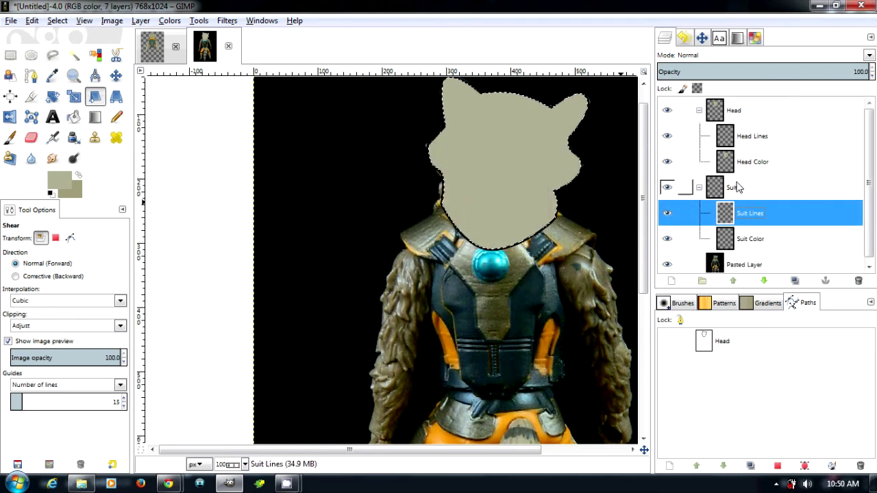
pyautogui.click(683, 187)
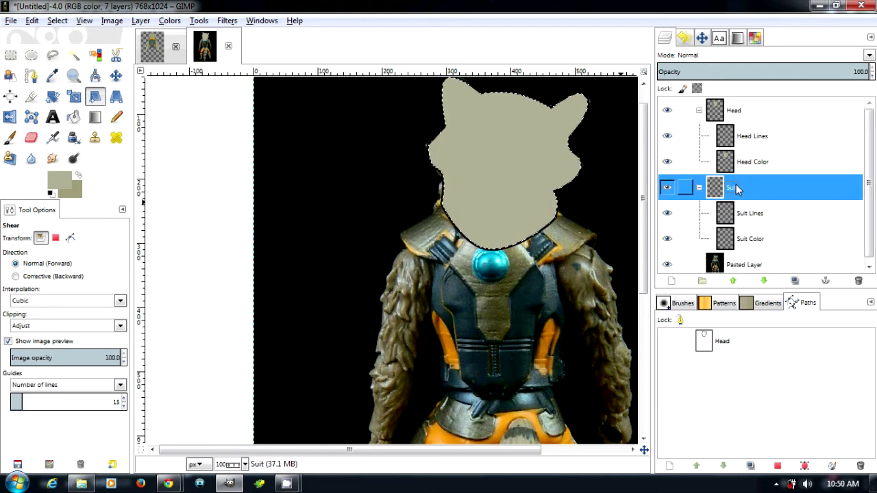
pyautogui.click(733, 281)
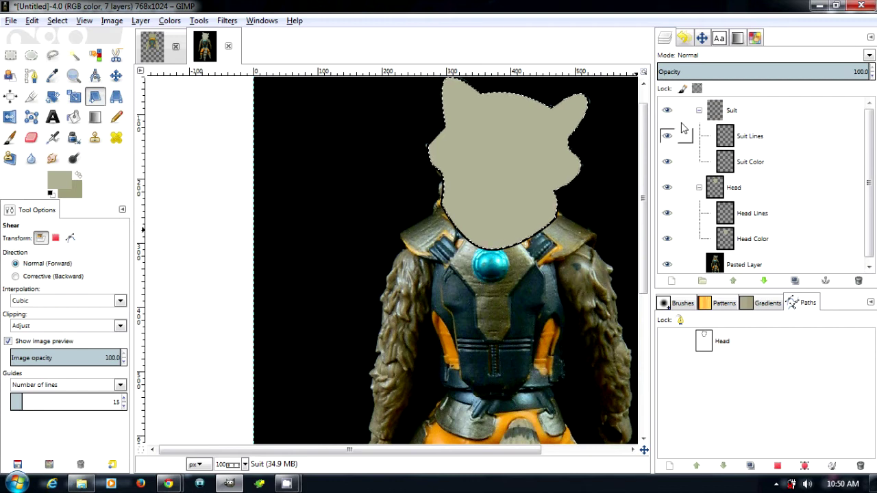
# Hide the Head group and start the suit outline at the collar and left shoulder
pyautogui.click(667, 187)
pyautogui.press('b')
pyautogui.scroll(3, 357, 197)
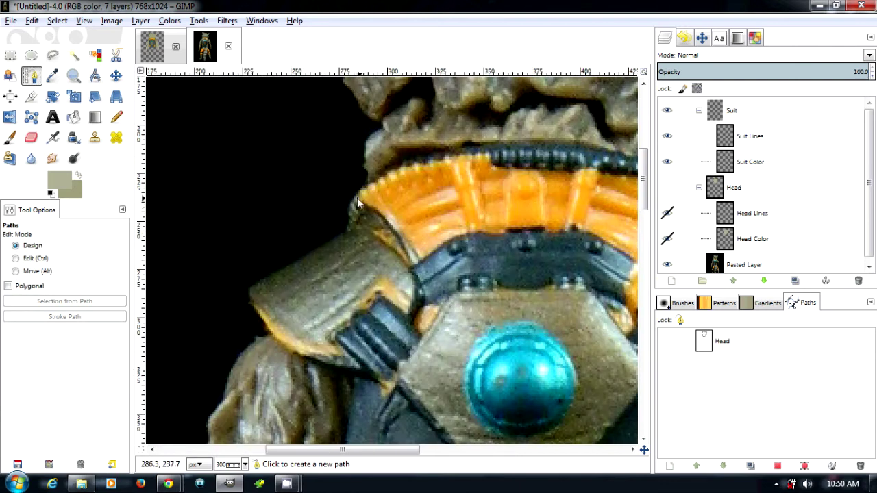
pyautogui.scroll(-3, 357, 197)
pyautogui.click(591, 203)
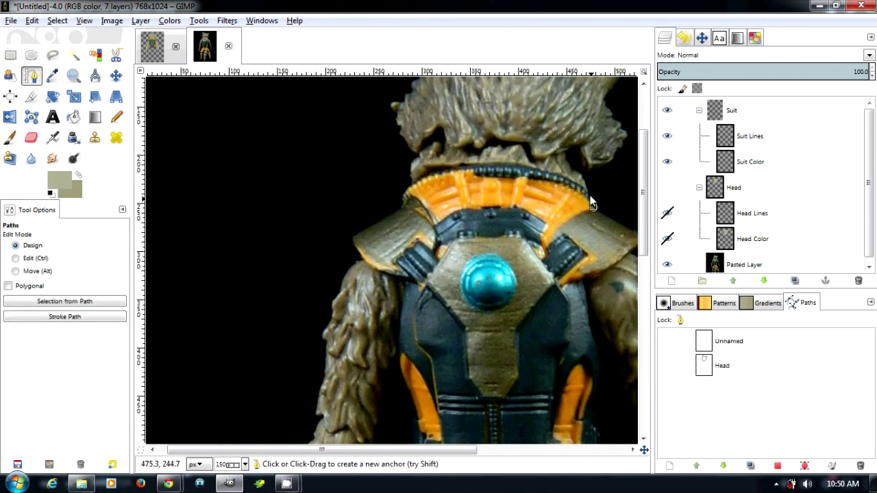
pyautogui.click(401, 201)
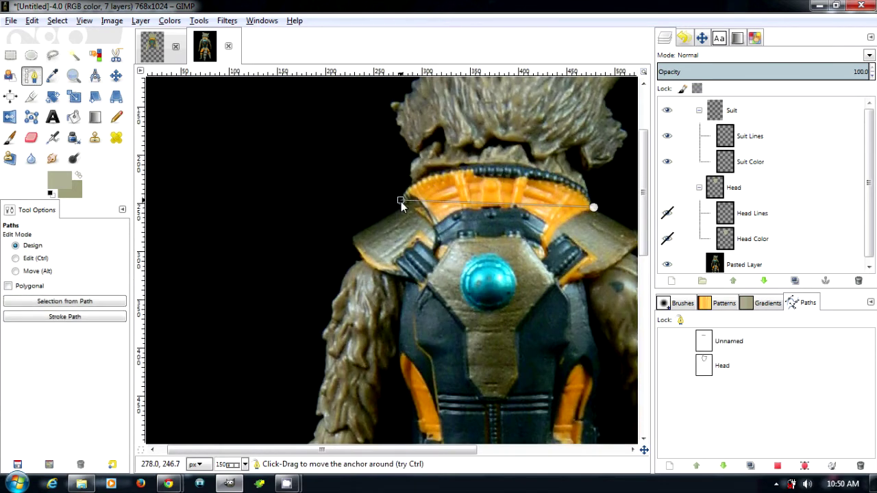
pyautogui.click(353, 236)
pyautogui.click(405, 279)
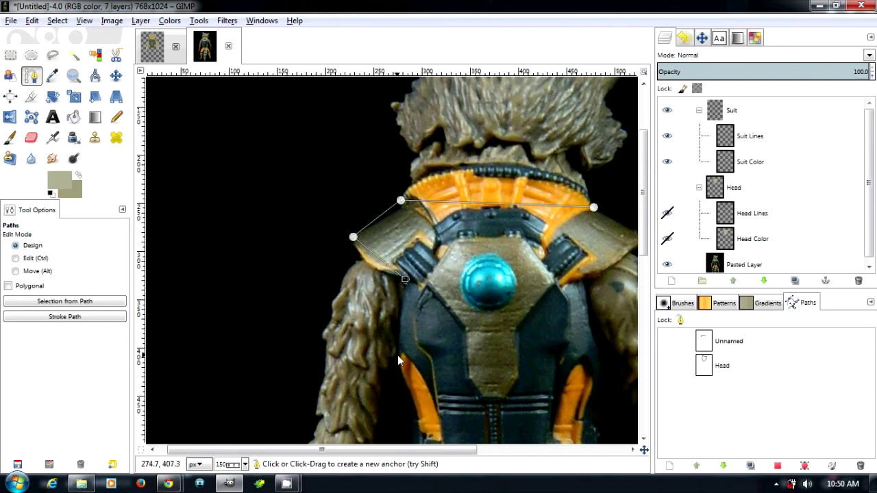
# Continue anchors along the belt and up the right side, closing the path at the start
pyautogui.scroll(-5, 401, 361)
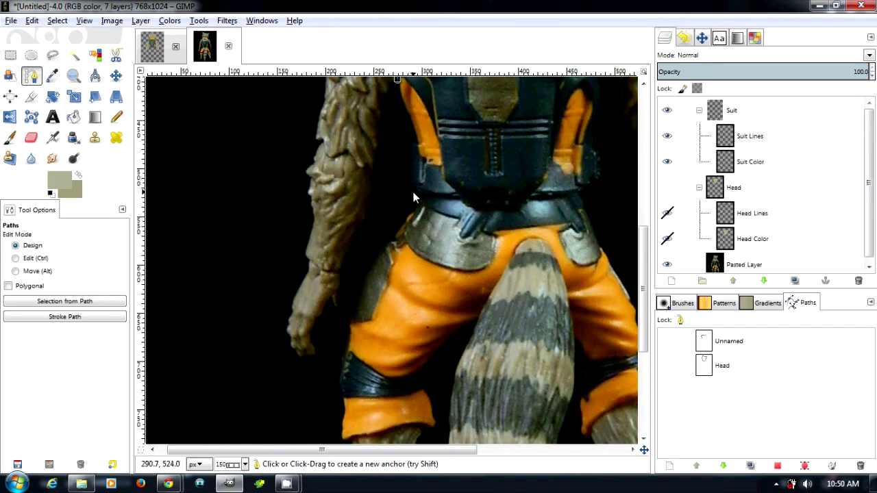
pyautogui.click(413, 192)
pyautogui.click(457, 194)
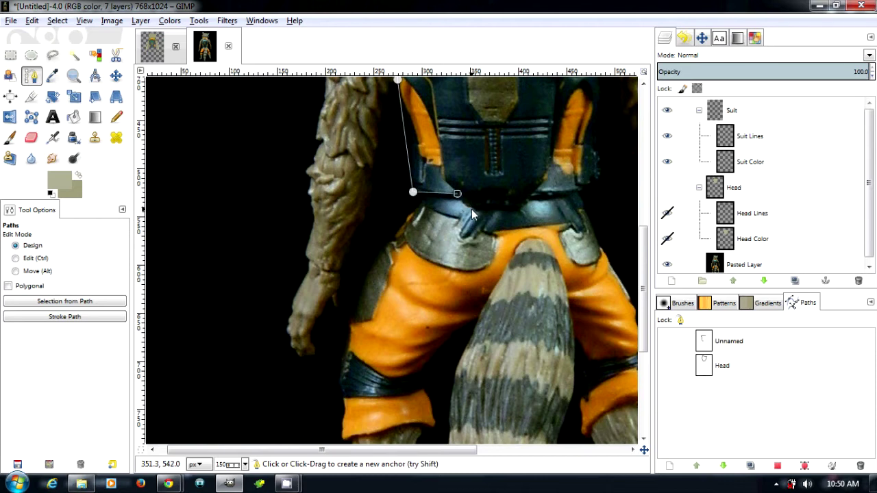
pyautogui.click(472, 209)
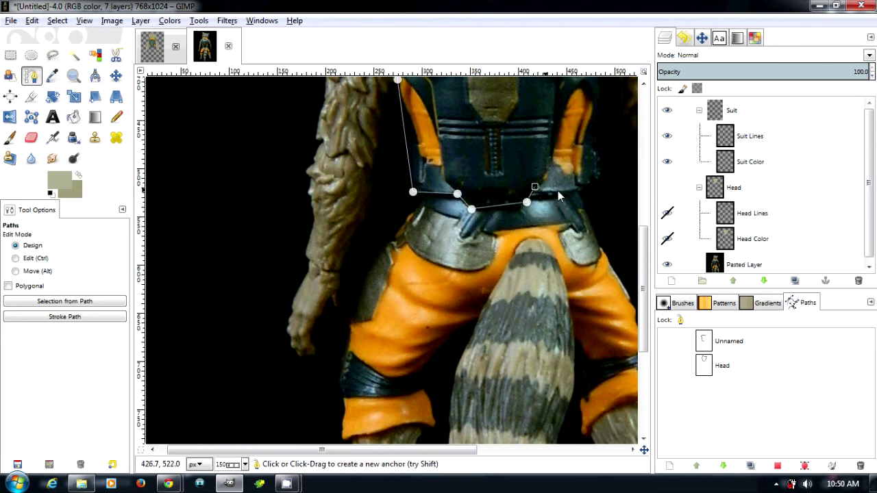
pyautogui.click(579, 189)
pyautogui.scroll(3, 609, 181)
pyautogui.click(604, 270)
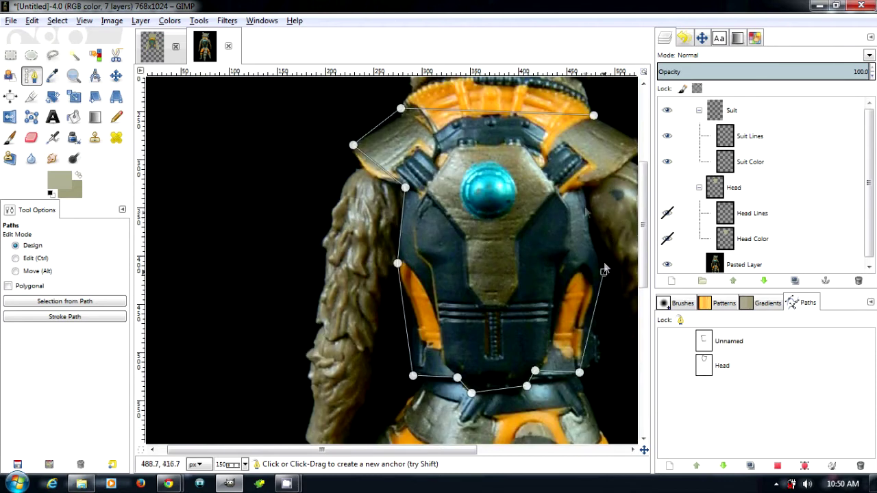
pyautogui.click(585, 196)
pyautogui.hscroll(3, 548, 188)
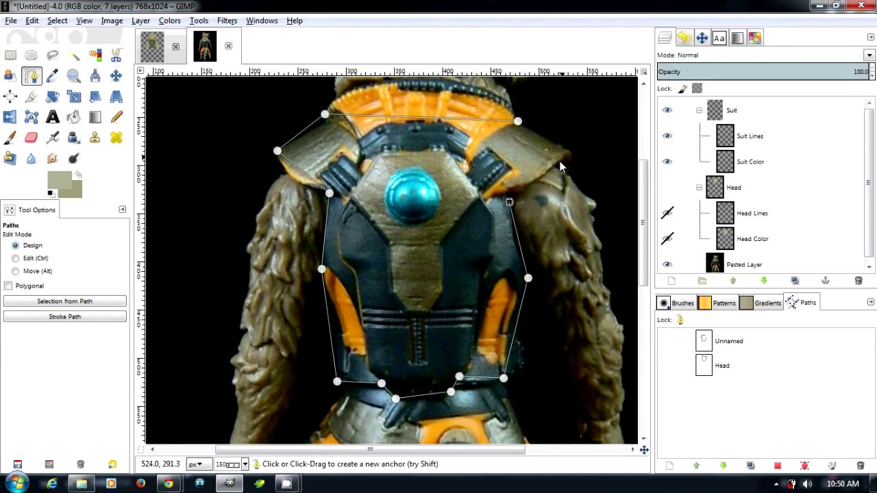
pyautogui.click(550, 168)
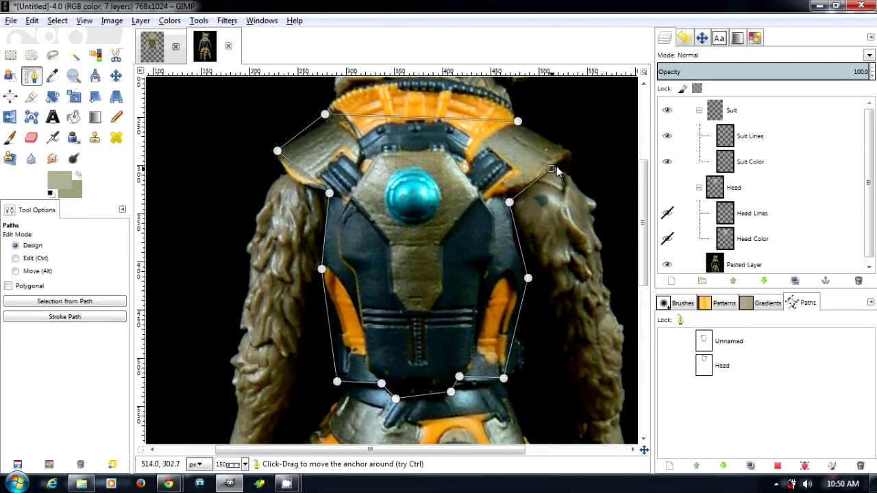
pyautogui.keyDown('ctrl'); pyautogui.click(518, 121); pyautogui.keyUp('ctrl')
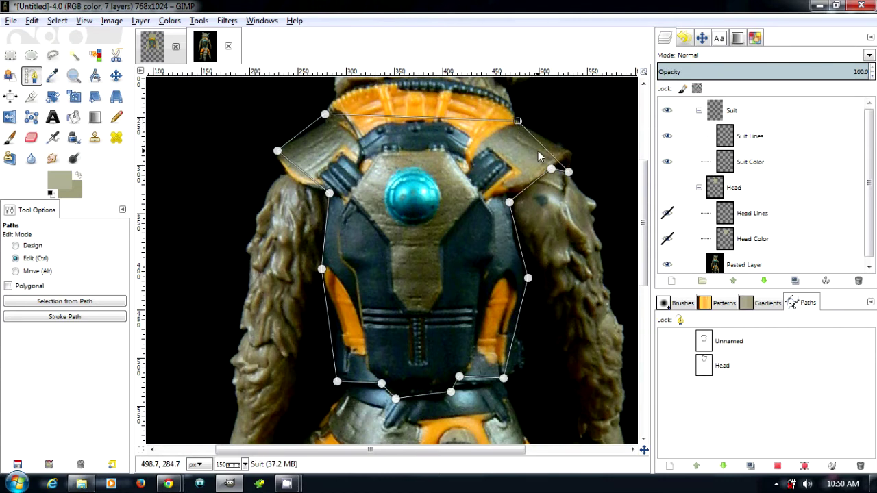
# Curve the collar segment and add anchors fitting the outline's right, left and bottom edges
pyautogui.moveTo(423, 122); pyautogui.dragTo(420, 82)
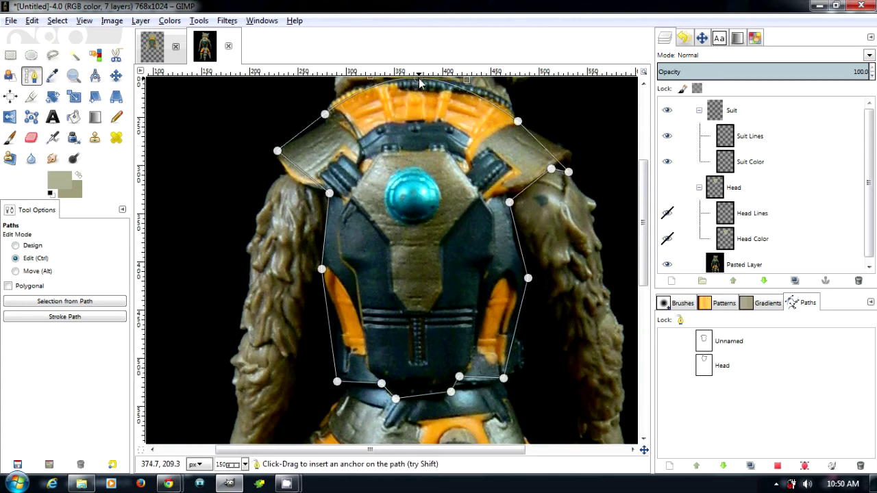
pyautogui.scroll(5, 392, 131)
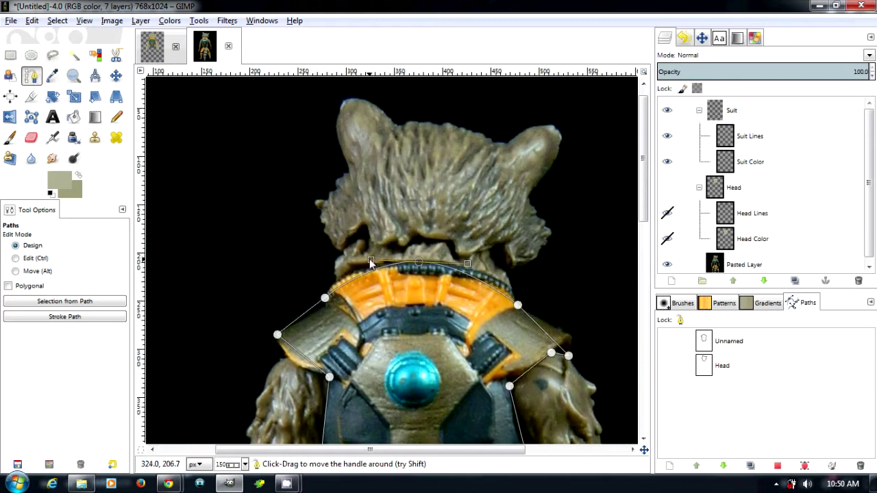
pyautogui.keyDown('ctrl'); pyautogui.click(325, 299); pyautogui.keyUp('ctrl')
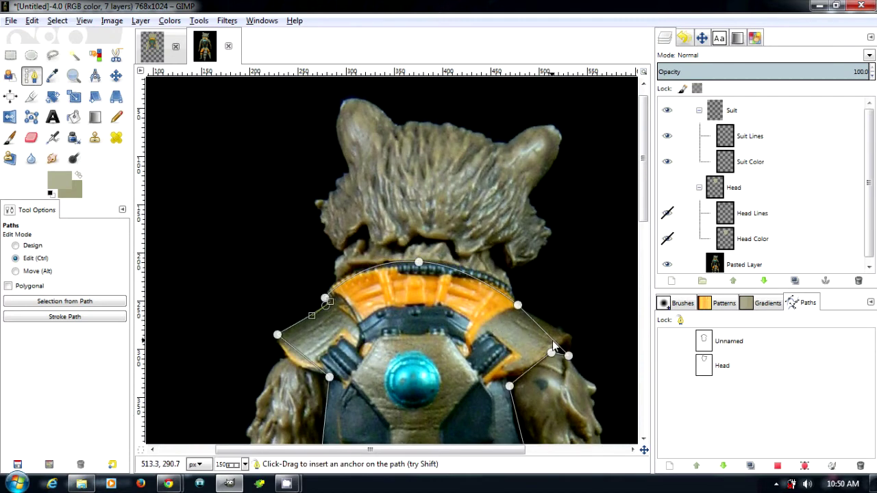
pyautogui.keyDown('ctrl'); pyautogui.moveTo(556, 342); pyautogui.dragTo(568, 334); pyautogui.keyUp('ctrl')
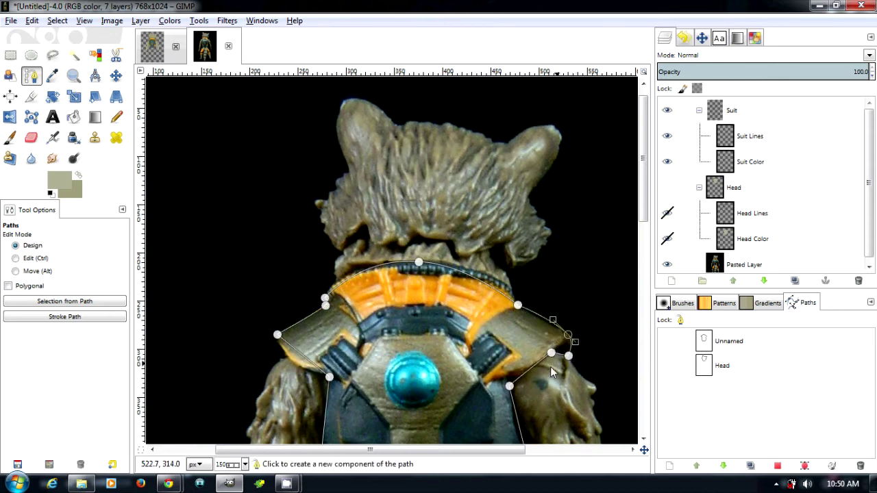
pyautogui.scroll(-5, 544, 357)
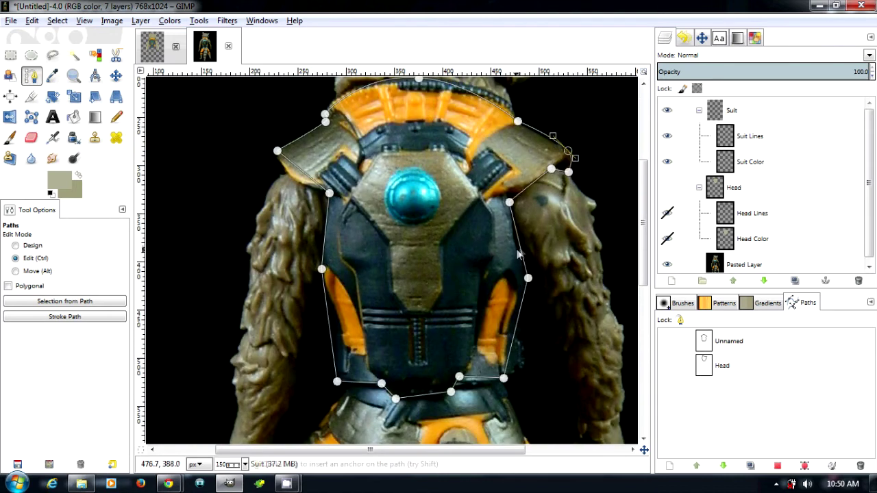
pyautogui.moveTo(519, 250); pyautogui.dragTo(516, 250)
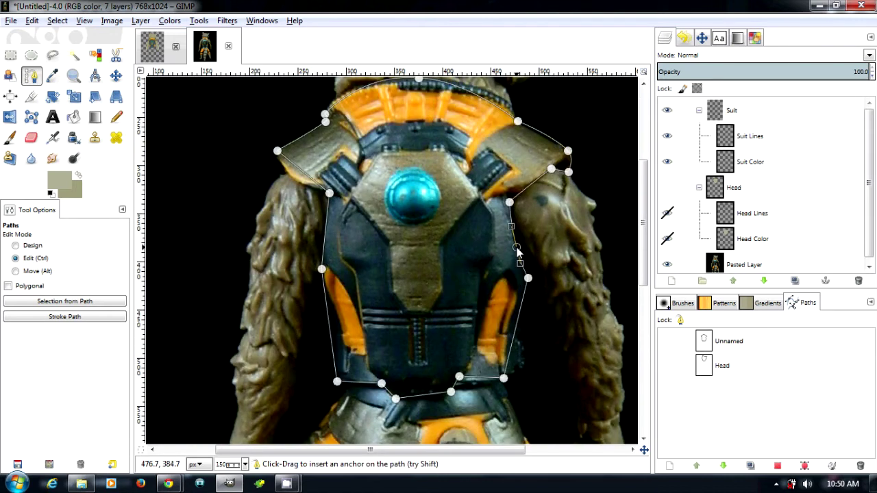
pyautogui.keyDown('ctrl'); pyautogui.click(522, 356); pyautogui.keyUp('ctrl')
pyautogui.moveTo(523, 358); pyautogui.dragTo(526, 359)
pyautogui.click(524, 317)
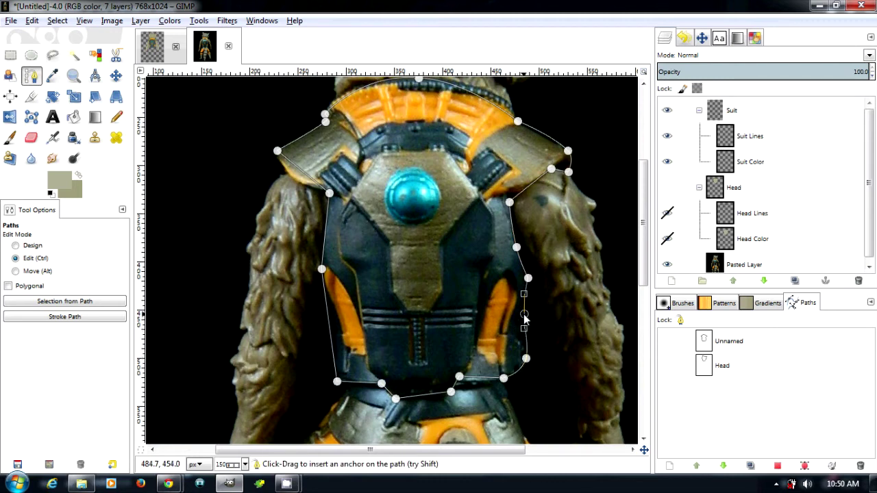
pyautogui.click(330, 331)
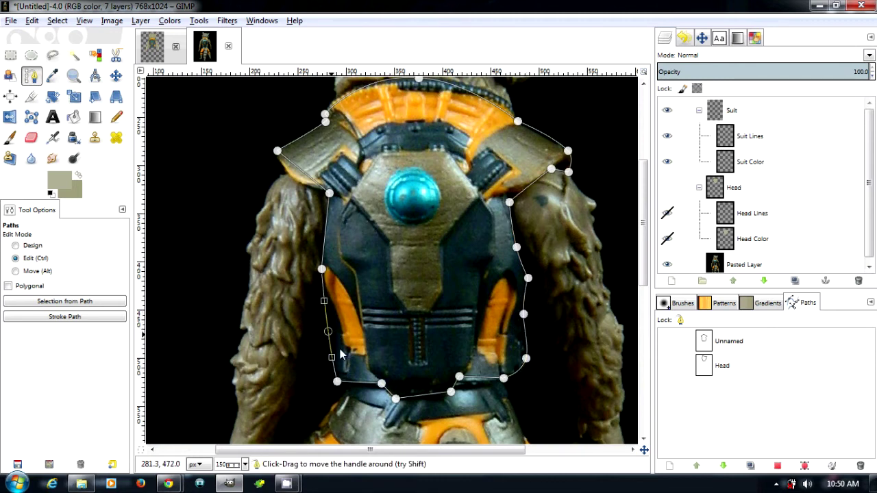
pyautogui.click(363, 387)
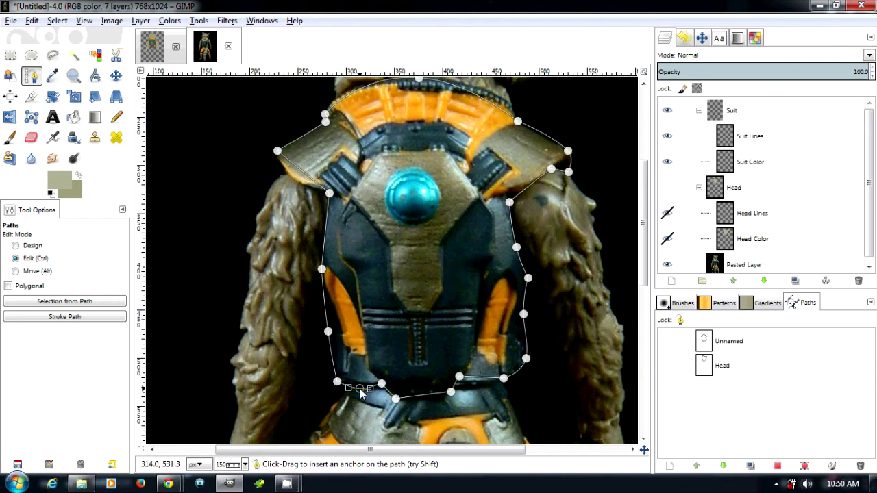
pyautogui.keyDown('ctrl'); pyautogui.click(420, 399); pyautogui.keyUp('ctrl')
pyautogui.click(452, 395)
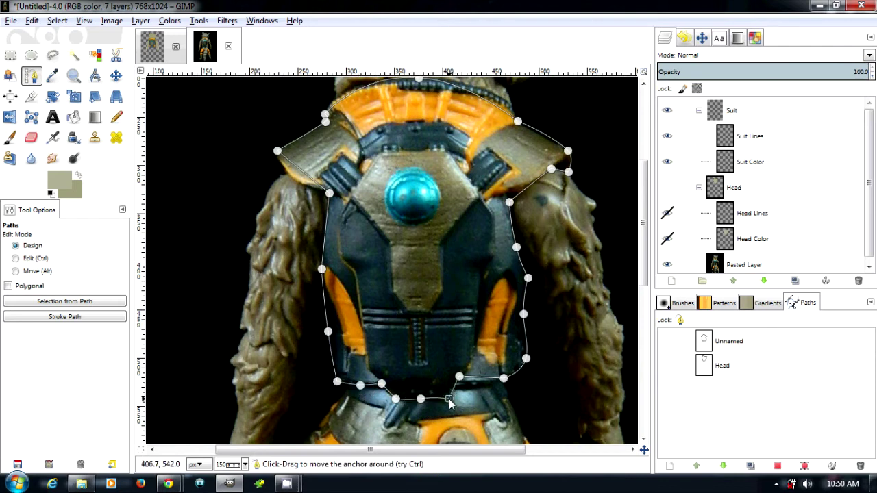
# Rename the new Unnamed path to 'Suit'
pyautogui.scroll(5, 429, 279)
pyautogui.scroll(-2, 428, 279)
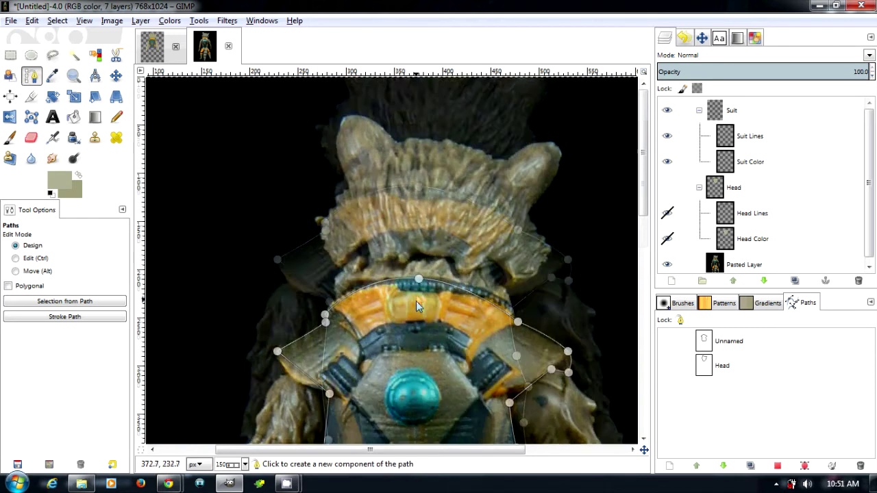
pyautogui.click(746, 342)
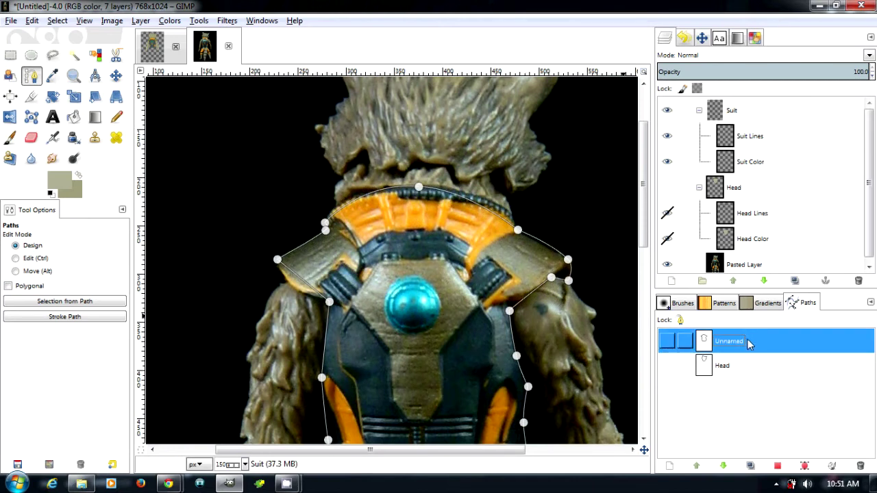
pyautogui.doubleClick(729, 341)
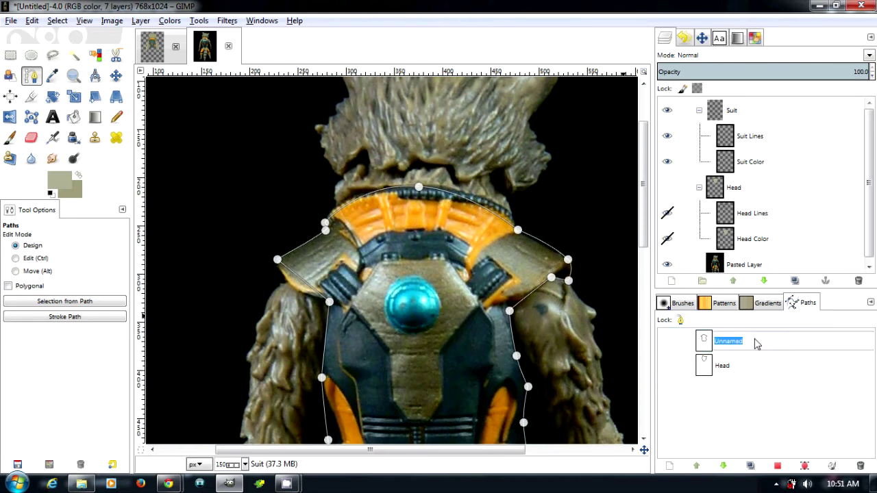
pyautogui.write('Suit')
pyautogui.press('Return')
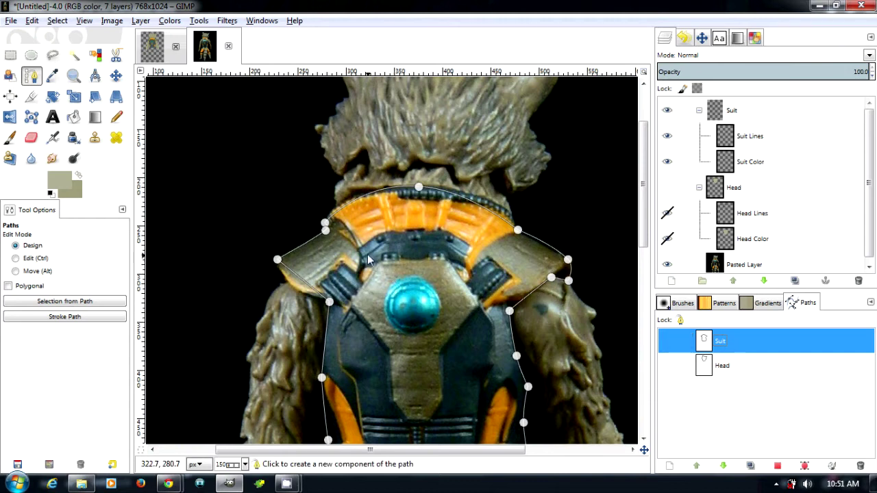
pyautogui.keyDown('ctrl'); pyautogui.scroll(2, 371, 249); pyautogui.keyUp('ctrl')
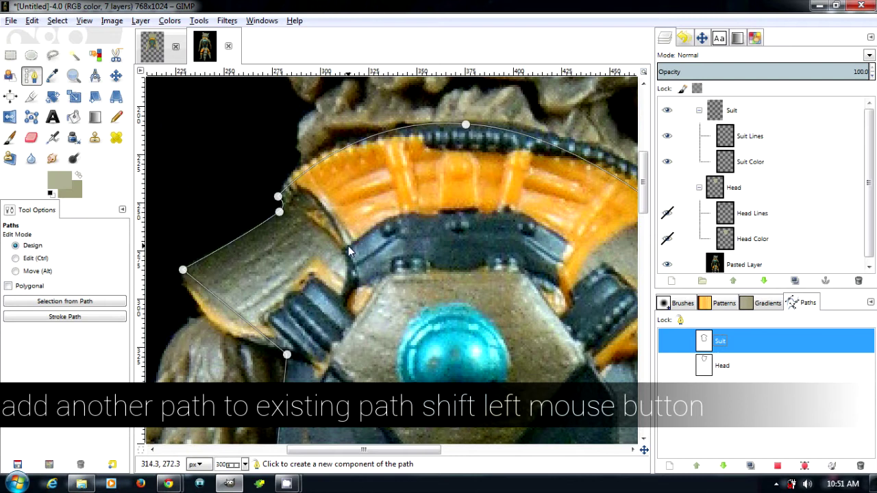
# Trace the collar band's inner edge as a closed component of the Suit path
pyautogui.keyDown('shift'); pyautogui.click(347, 246); pyautogui.keyUp('shift')
pyautogui.click(403, 213)
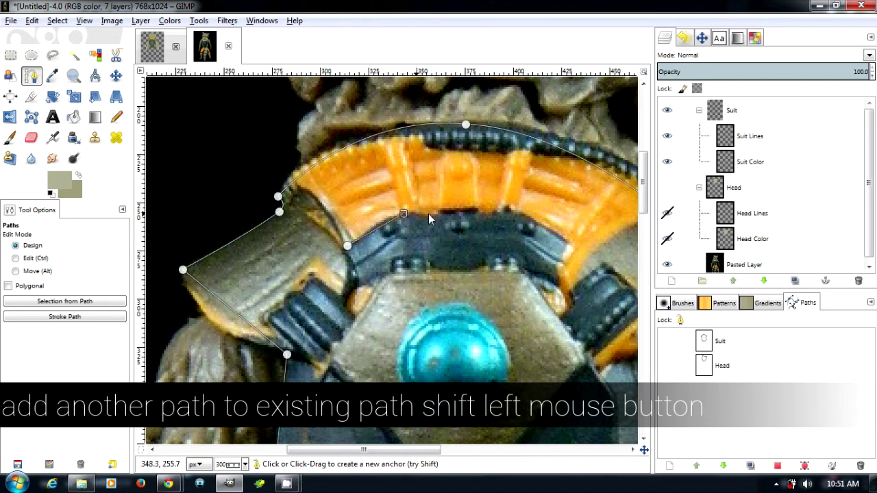
pyautogui.click(493, 211)
pyautogui.click(570, 238)
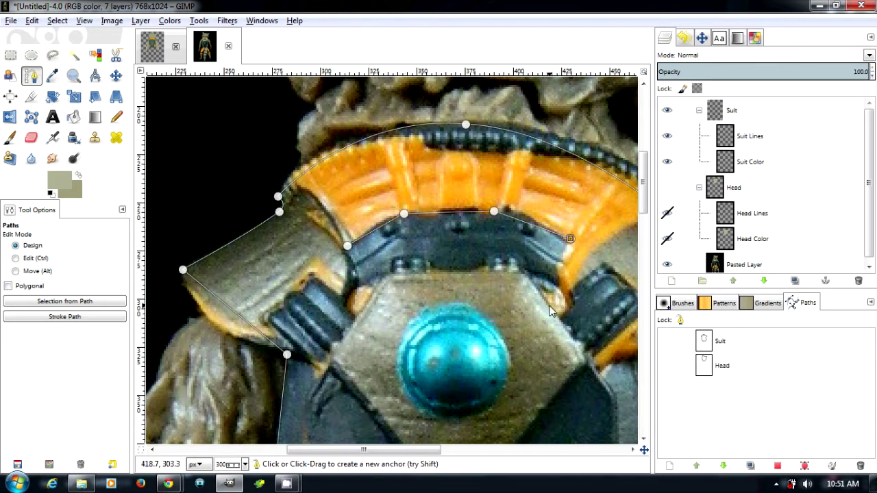
pyautogui.click(551, 304)
pyautogui.click(522, 274)
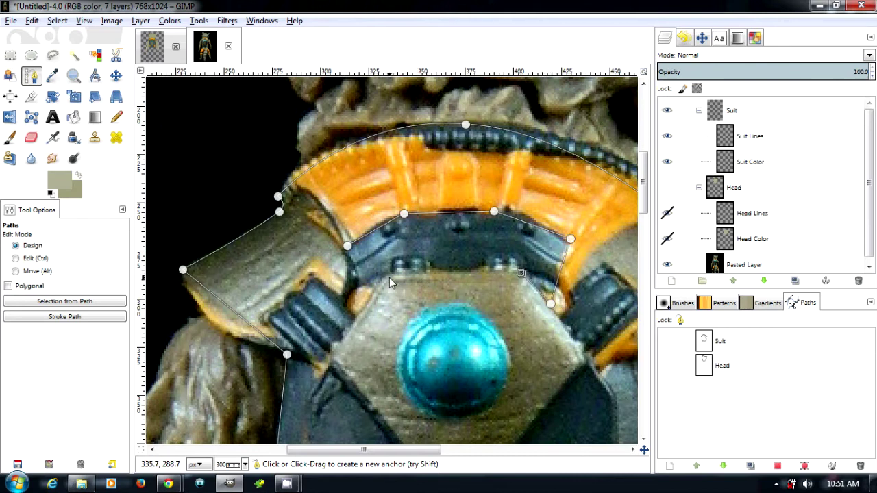
pyautogui.click(388, 277)
pyautogui.click(372, 294)
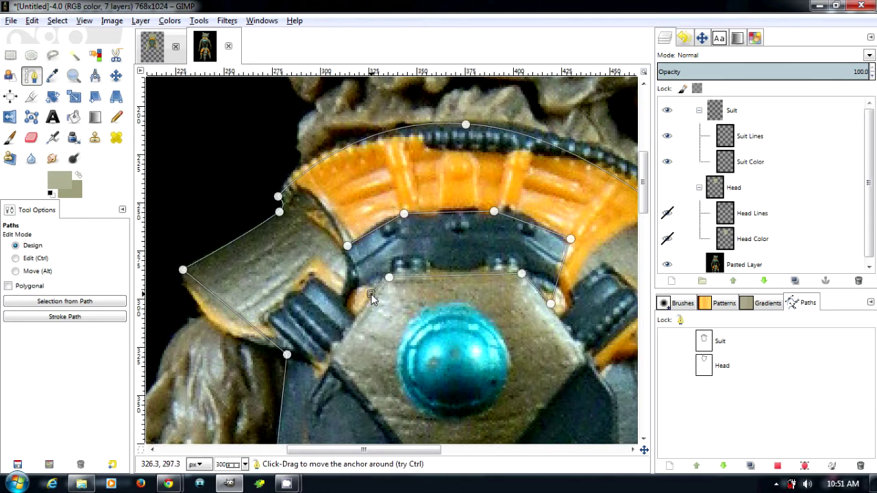
pyautogui.keyDown('ctrl'); pyautogui.click(347, 245); pyautogui.keyUp('ctrl')
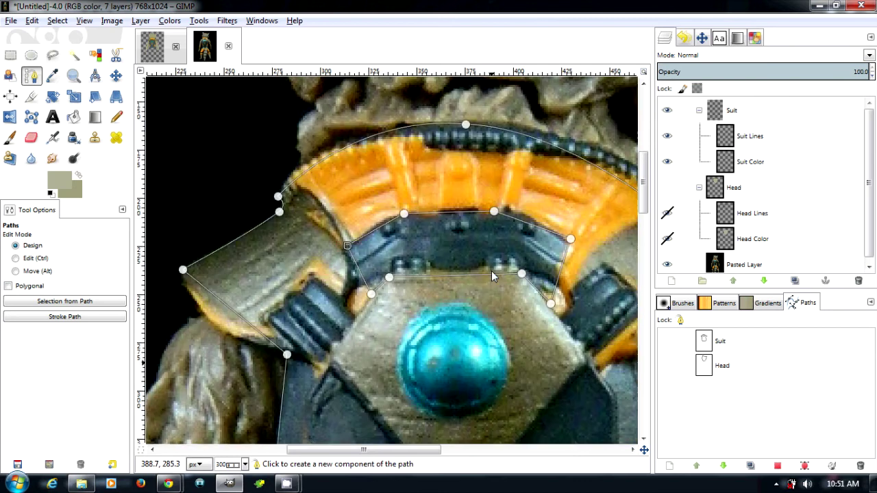
# Outline the hexagonal chest plate down its left edge, across the bottom and up the right
pyautogui.scroll(-5, 491, 271)
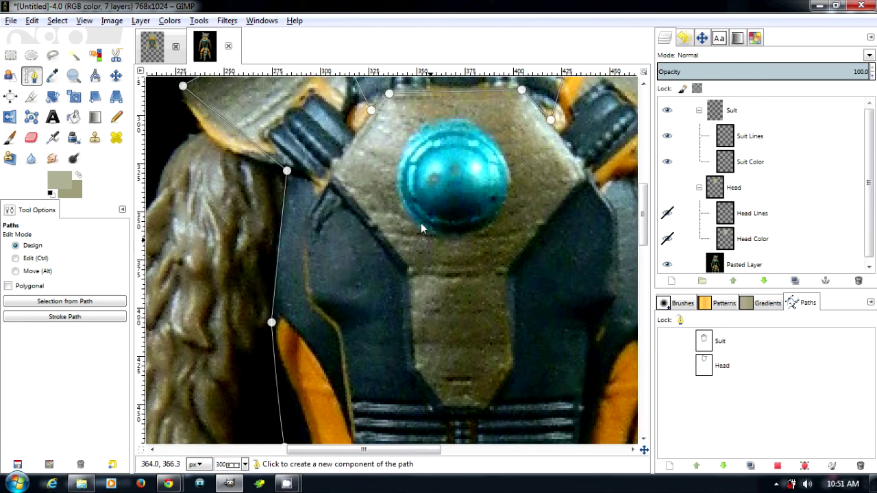
pyautogui.click(365, 118)
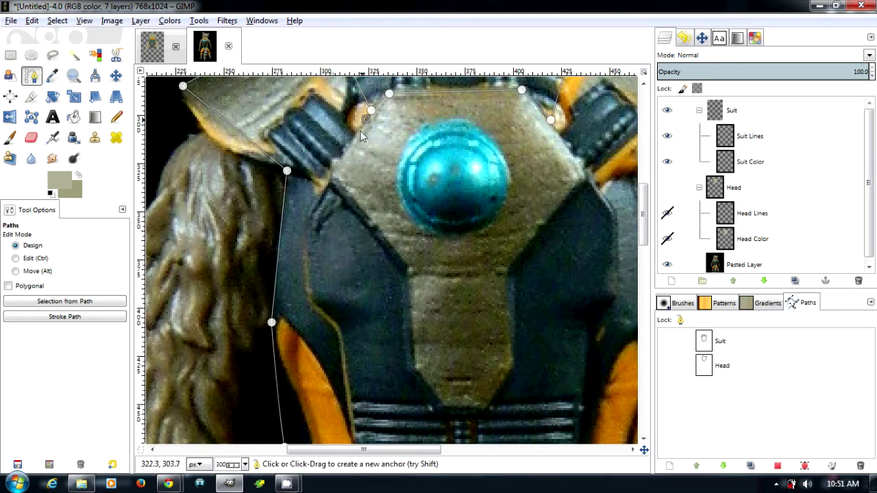
pyautogui.click(404, 264)
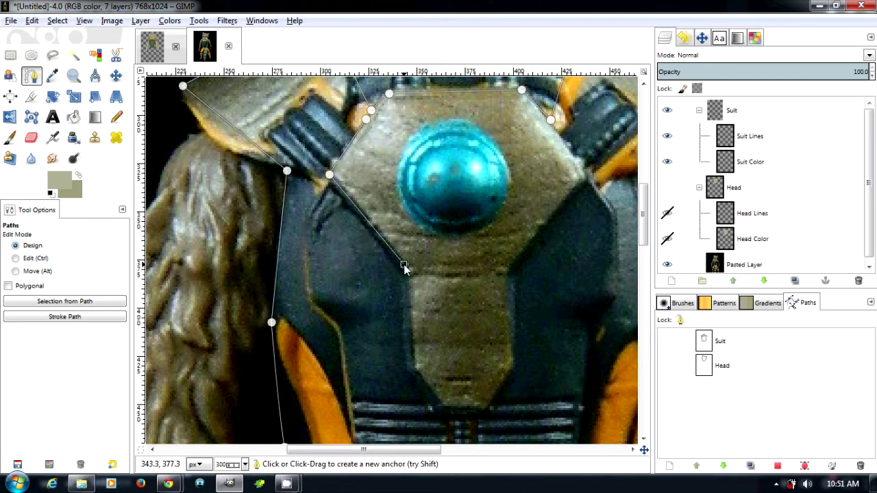
pyautogui.click(412, 370)
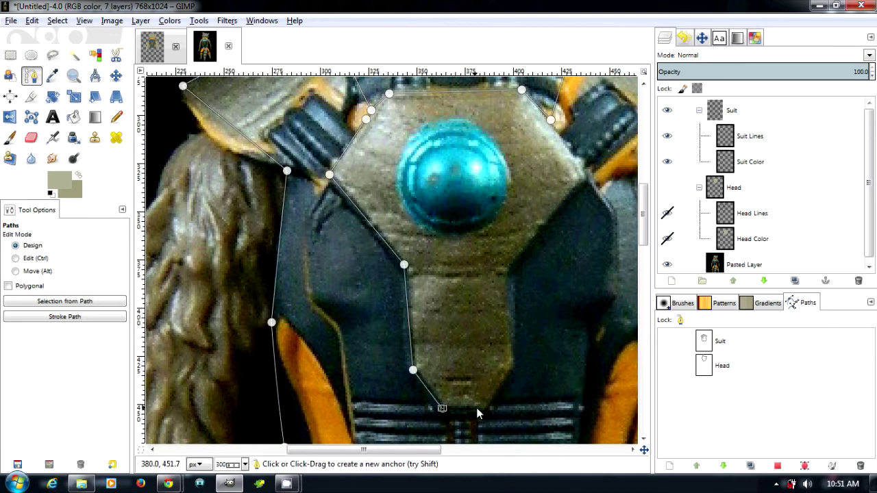
pyautogui.click(505, 371)
pyautogui.click(506, 274)
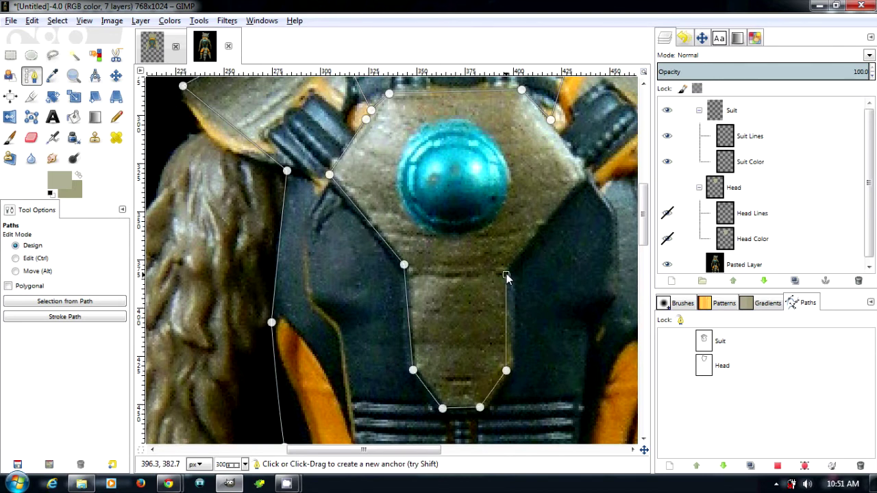
pyautogui.click(584, 182)
pyautogui.click(555, 130)
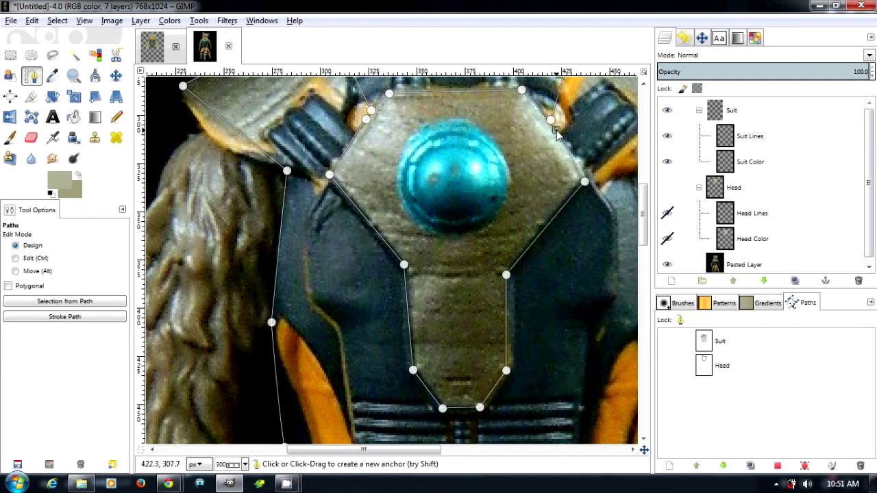
# Bend the outline curves near the chest plate corner and the left shoulder strap
pyautogui.scroll(5, 555, 134)
pyautogui.scroll(3, 569, 302)
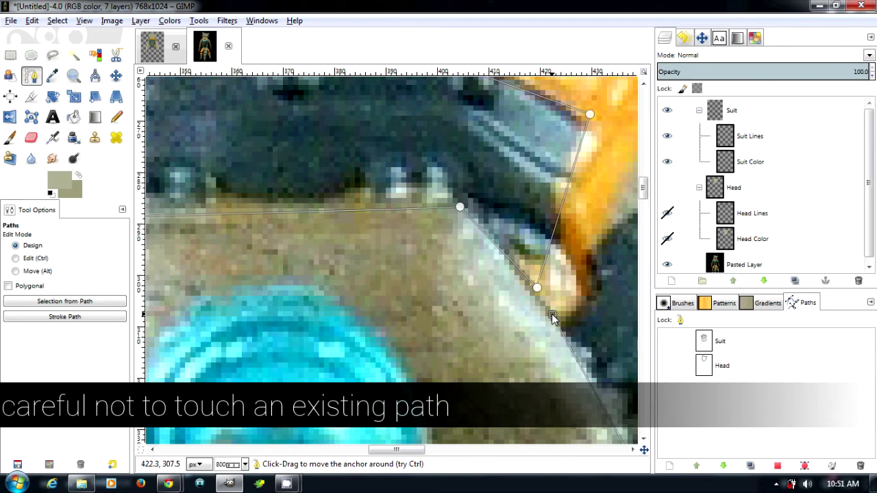
pyautogui.scroll(-5, 390, 310)
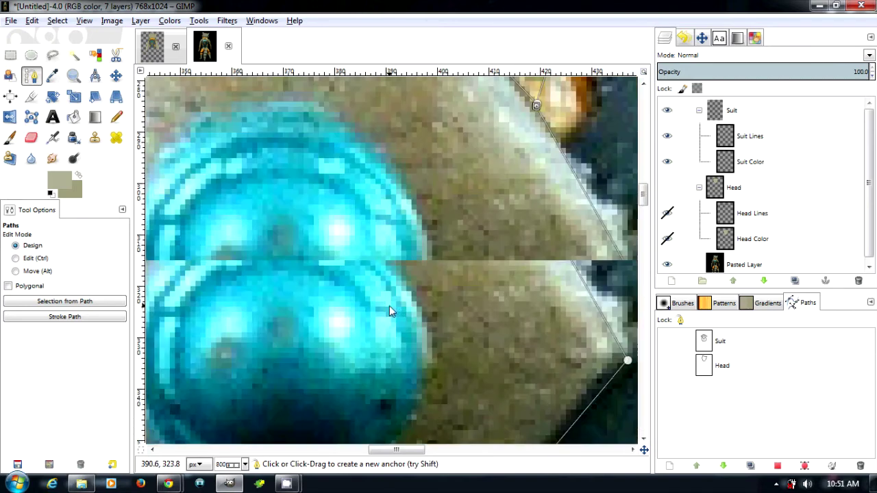
pyautogui.hscroll(2, 359, 268)
pyautogui.hscroll(-7, 358, 268)
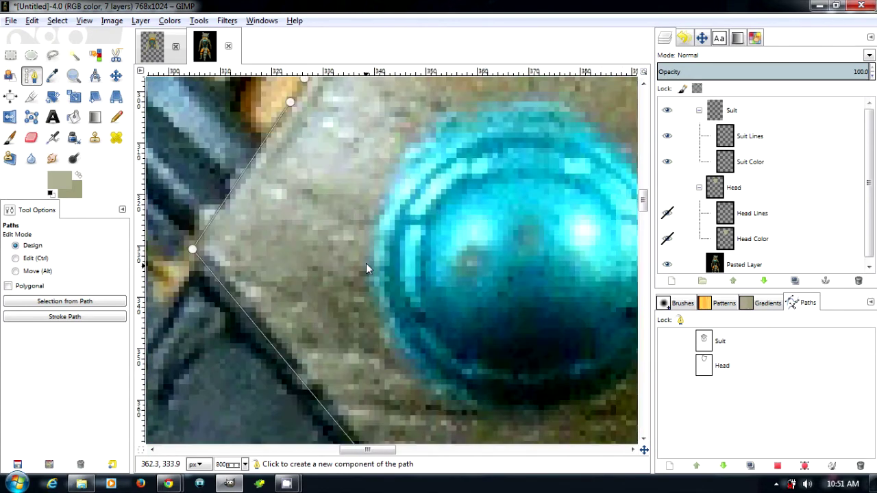
pyautogui.scroll(5, 366, 268)
pyautogui.moveTo(290, 284); pyautogui.dragTo(306, 270)
pyautogui.scroll(-3, 326, 301)
pyautogui.moveTo(305, 306)
pyautogui.mouseDown()
pyautogui.moveTo(250, 287)
pyautogui.moveTo(304, 310)
pyautogui.moveTo(302, 296)
pyautogui.mouseUp()
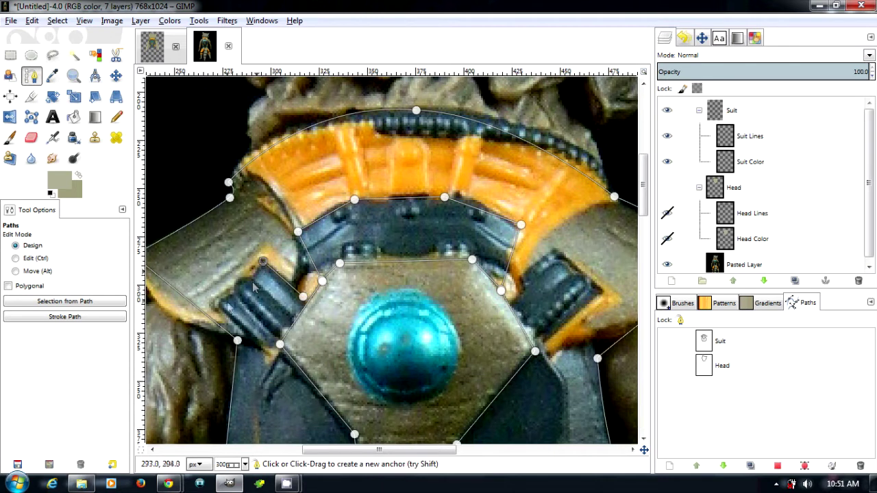
pyautogui.moveTo(261, 268); pyautogui.dragTo(256, 336)
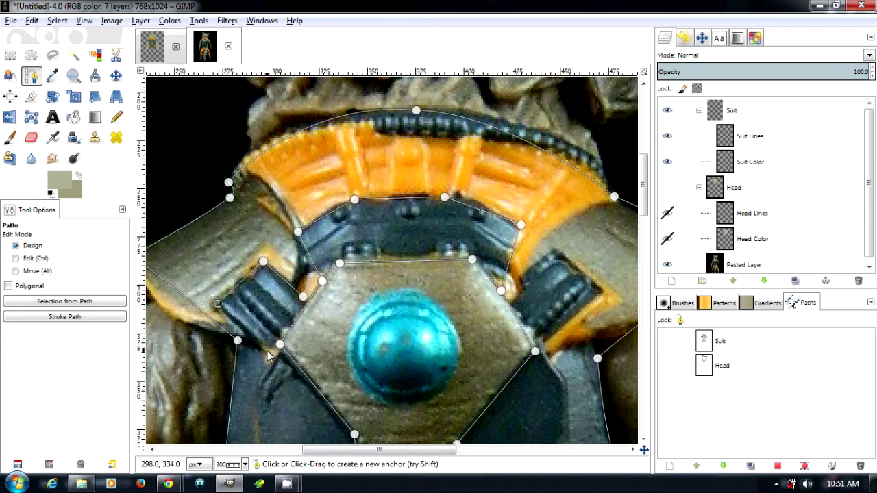
# Move the anchor by the left shoulder strap onto the strap's corner at the chest plate
pyautogui.click(276, 348)
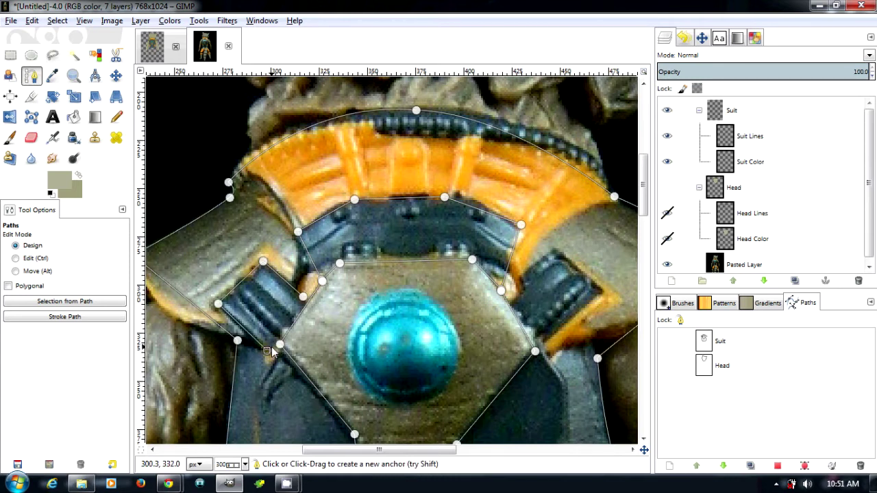
pyautogui.scroll(4, 271, 350)
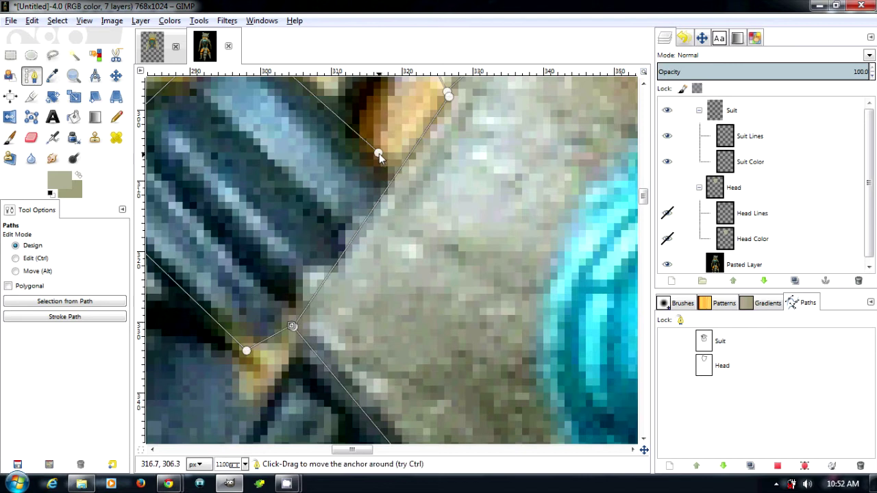
pyautogui.moveTo(386, 164); pyautogui.dragTo(394, 173)
pyautogui.scroll(-4, 415, 239)
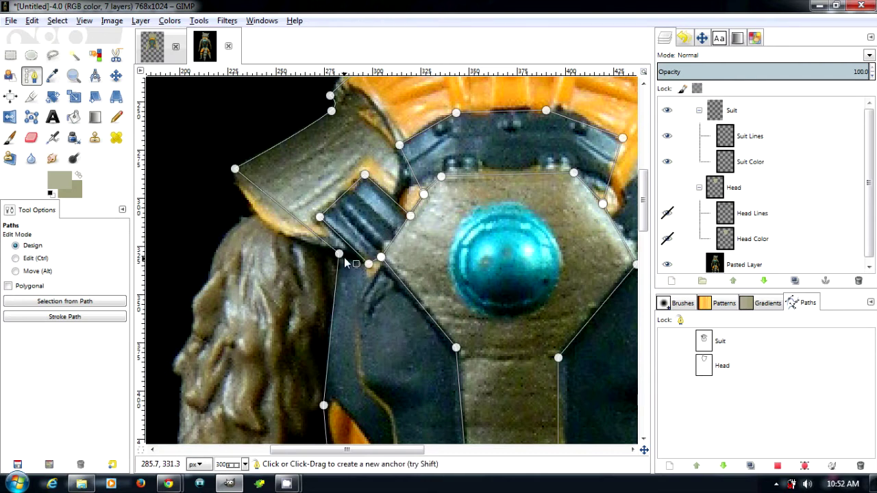
pyautogui.keyDown('ctrl'); pyautogui.scroll(3, 345, 262); pyautogui.keyUp('ctrl')
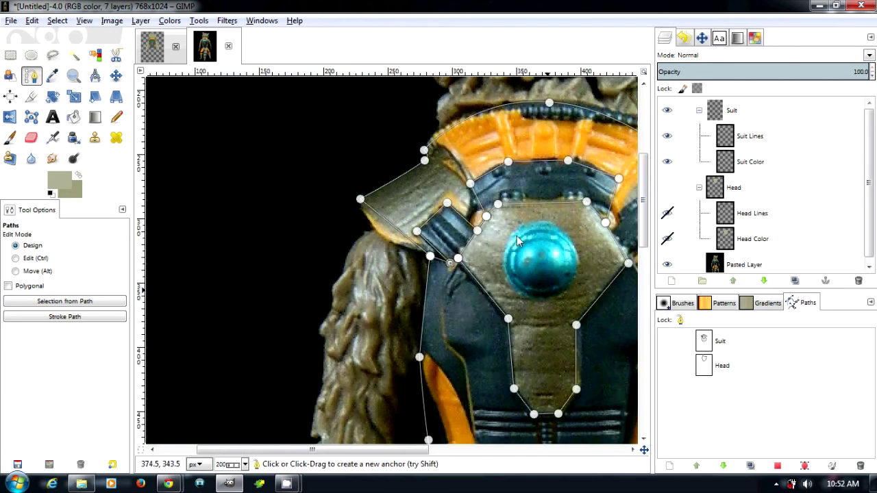
pyautogui.keyDown('ctrl'); pyautogui.scroll(-3, 522, 331); pyautogui.keyUp('ctrl')
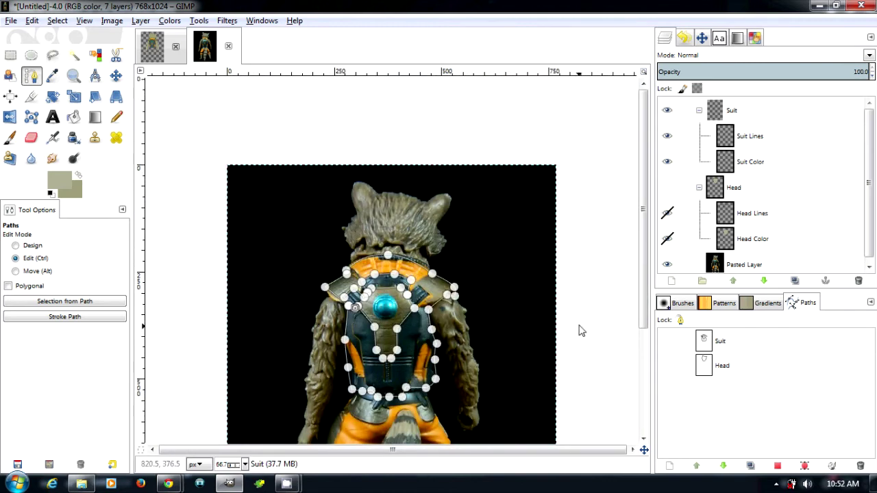
# Add a curved point at the plate's right corner and join it to the neighbouring anchors
pyautogui.keyDown('ctrl'); pyautogui.scroll(6, 578, 331); pyautogui.keyUp('ctrl')
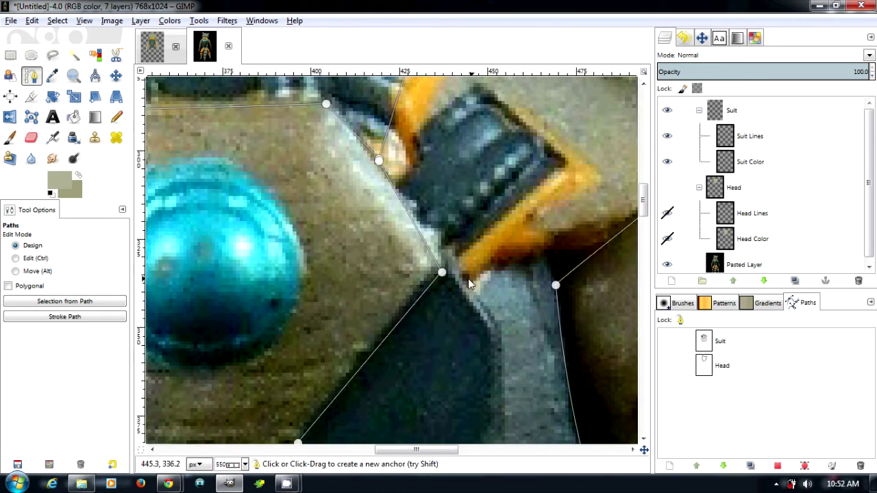
pyautogui.keyDown('ctrl'); pyautogui.scroll(-4, 510, 282); pyautogui.keyUp('ctrl')
pyautogui.keyDown('ctrl'); pyautogui.scroll(3, 498, 288); pyautogui.keyUp('ctrl')
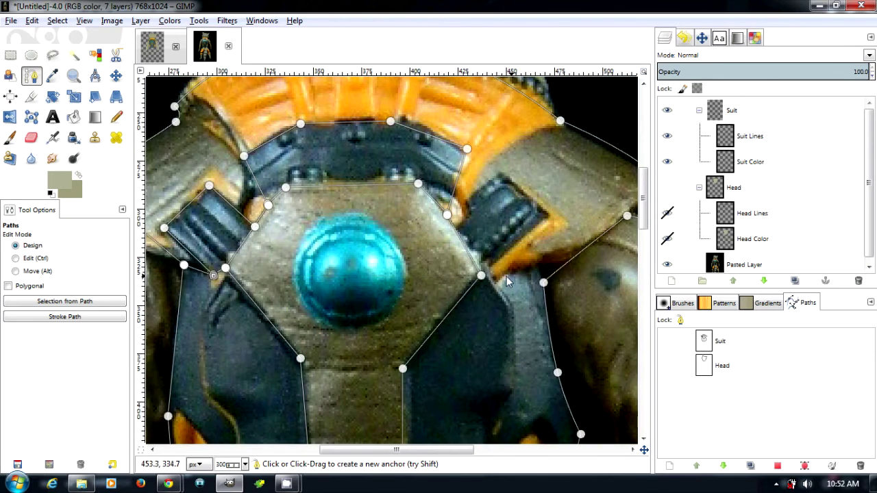
pyautogui.keyDown('shift'); pyautogui.click(494, 276); pyautogui.keyUp('shift')
pyautogui.moveTo(529, 282); pyautogui.dragTo(539, 279)
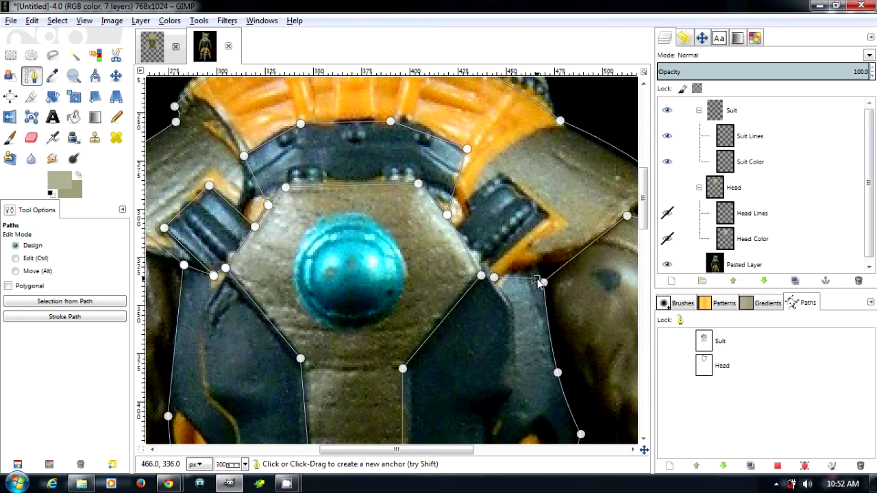
pyautogui.keyDown('ctrl'); pyautogui.scroll(3, 539, 283); pyautogui.keyUp('ctrl')
pyautogui.keyDown('ctrl'); pyautogui.click(541, 285); pyautogui.keyUp('ctrl')
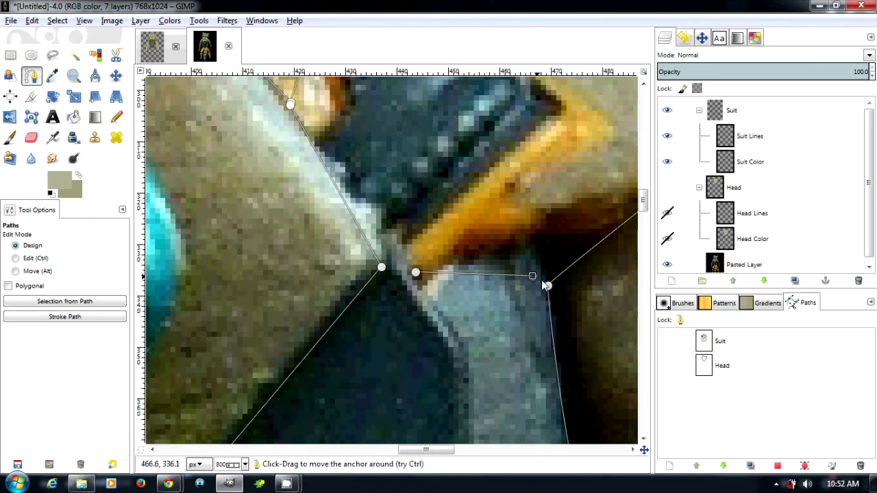
pyautogui.click(417, 274)
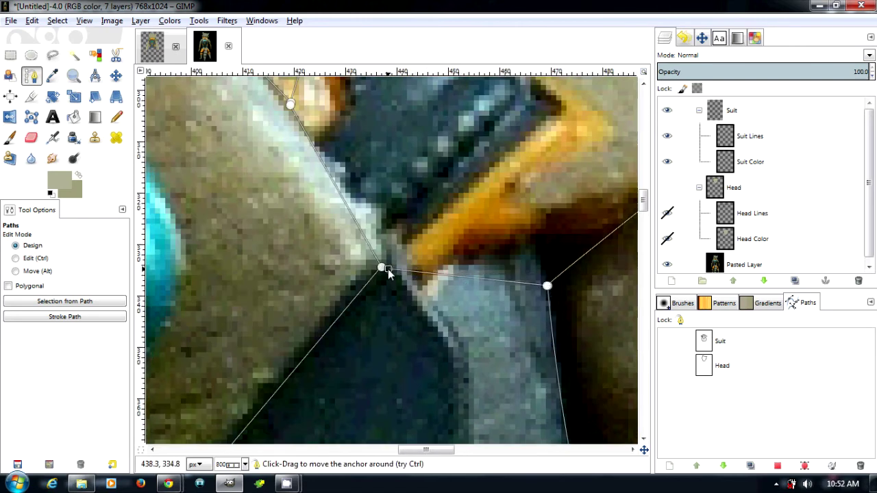
pyautogui.keyDown('ctrl'); pyautogui.scroll(-5, 443, 274); pyautogui.keyUp('ctrl')
pyautogui.keyDown('ctrl'); pyautogui.scroll(4, 440, 251); pyautogui.keyUp('ctrl')
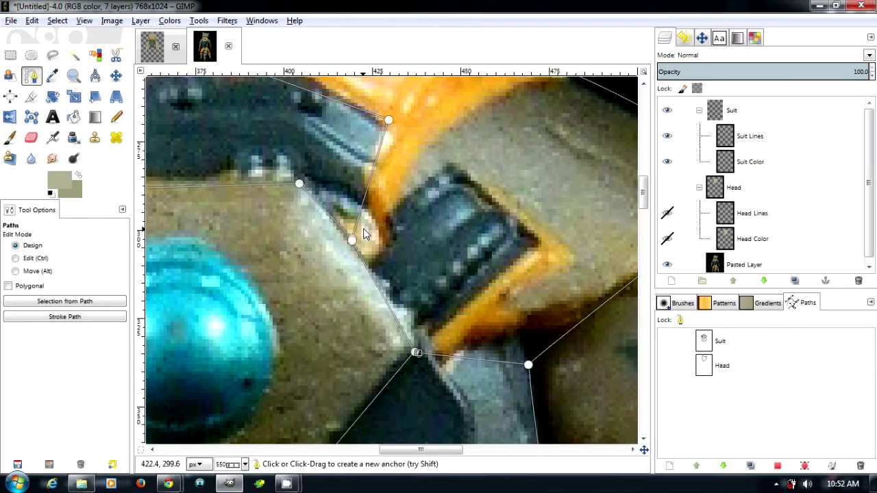
# Trace a closed outline around the right shoulder strap
pyautogui.click(381, 219)
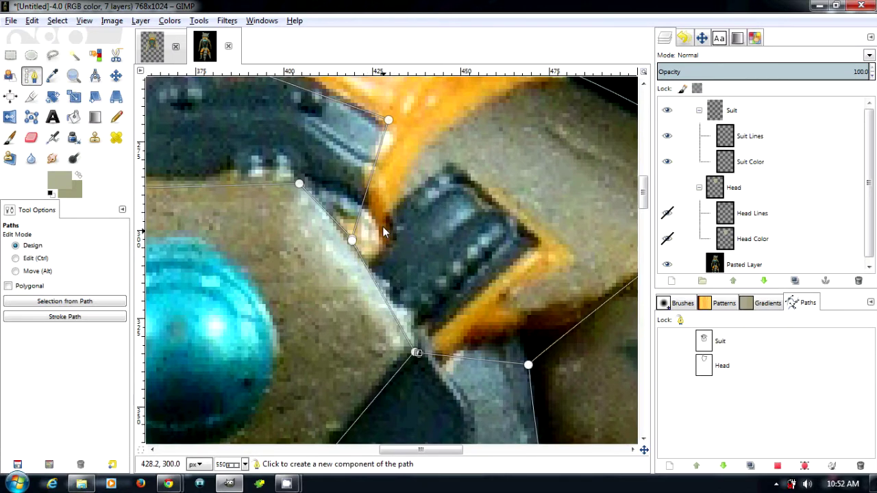
pyautogui.moveTo(380, 218); pyautogui.dragTo(382, 223)
pyautogui.click(444, 171)
pyautogui.click(538, 240)
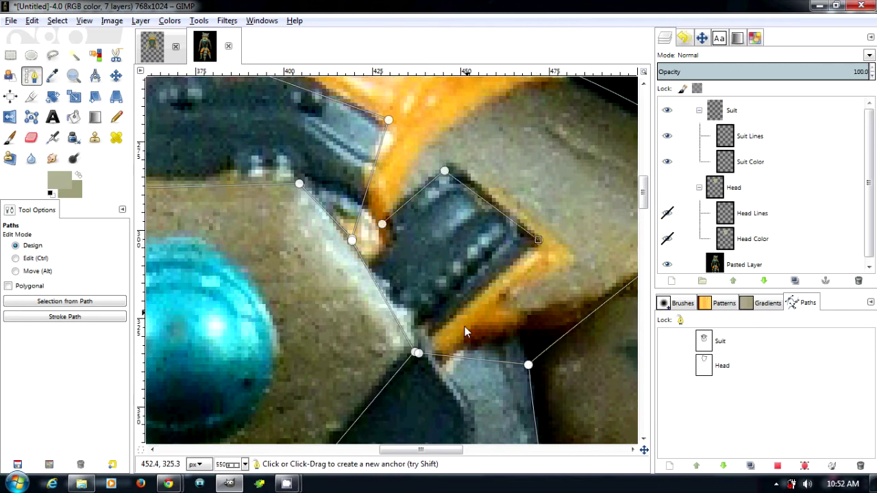
pyautogui.click(426, 338)
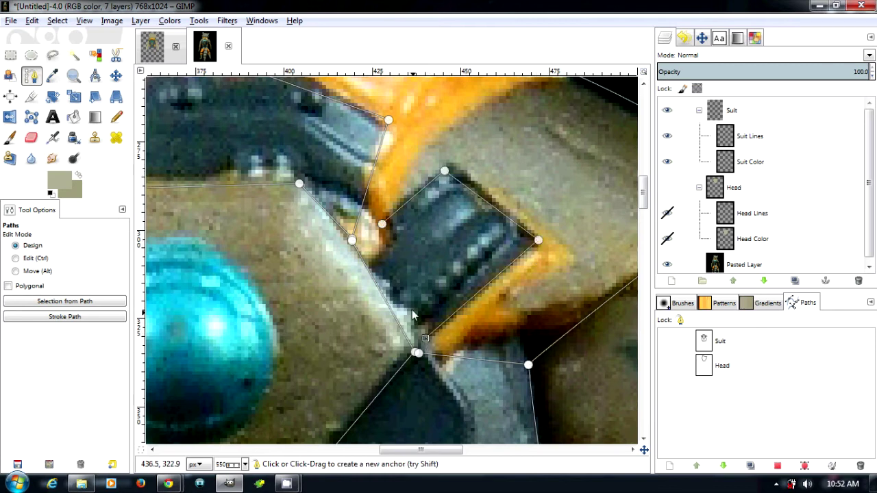
pyautogui.click(382, 223)
pyautogui.click(363, 249)
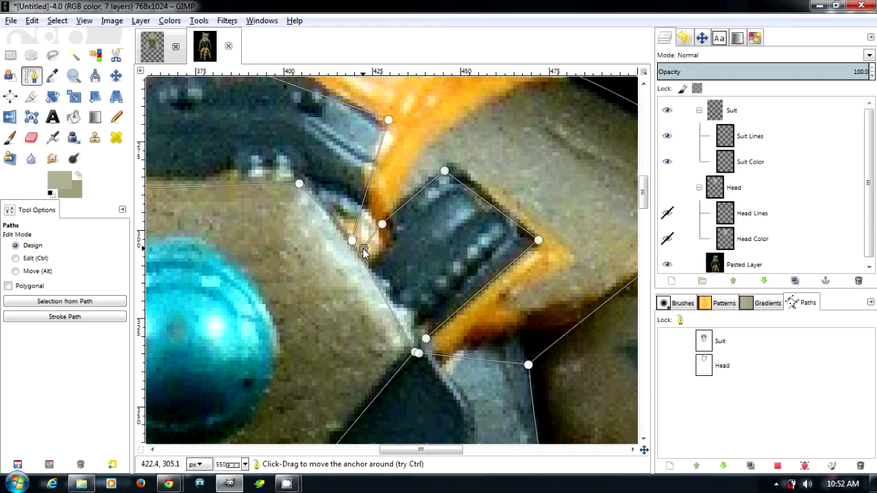
pyautogui.click(416, 348)
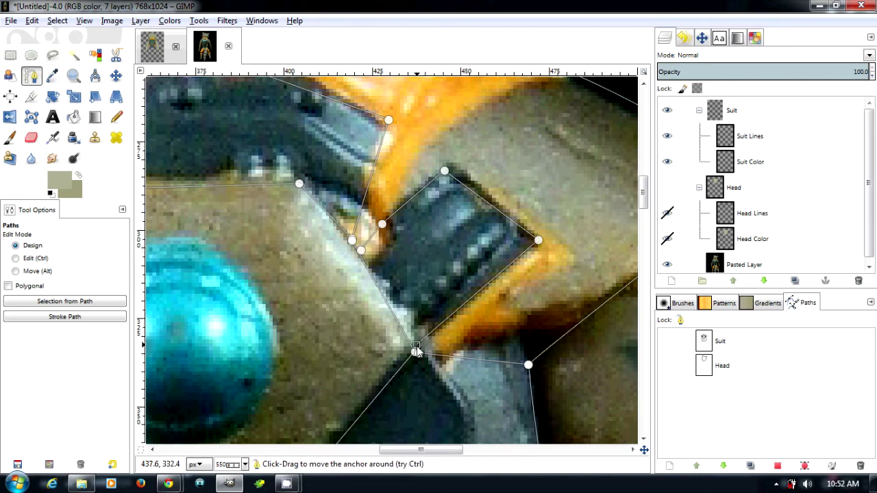
# Extend the outline along the orange collar and curve its segments to follow the orange edge
pyautogui.keyDown('ctrl'); pyautogui.scroll(-3, 520, 323); pyautogui.keyUp('ctrl')
pyautogui.scroll(3, 520, 323)
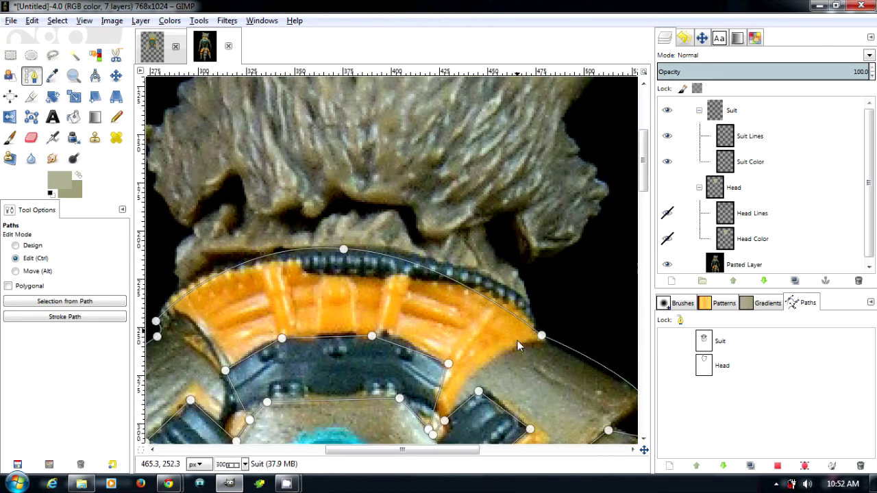
pyautogui.click(540, 337)
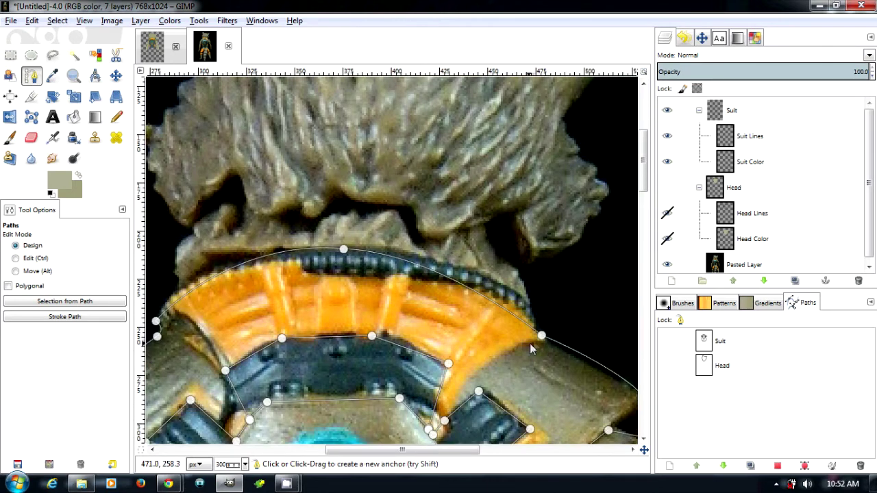
pyautogui.click(453, 401)
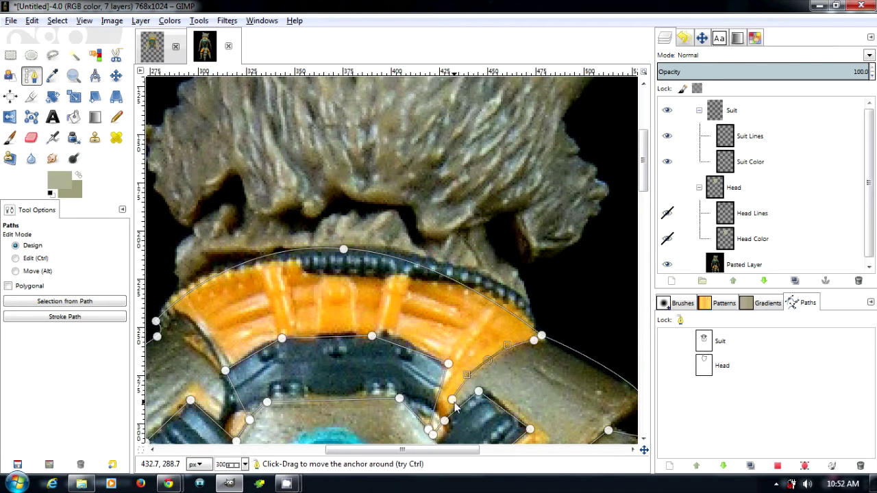
pyautogui.moveTo(456, 406); pyautogui.dragTo(453, 393)
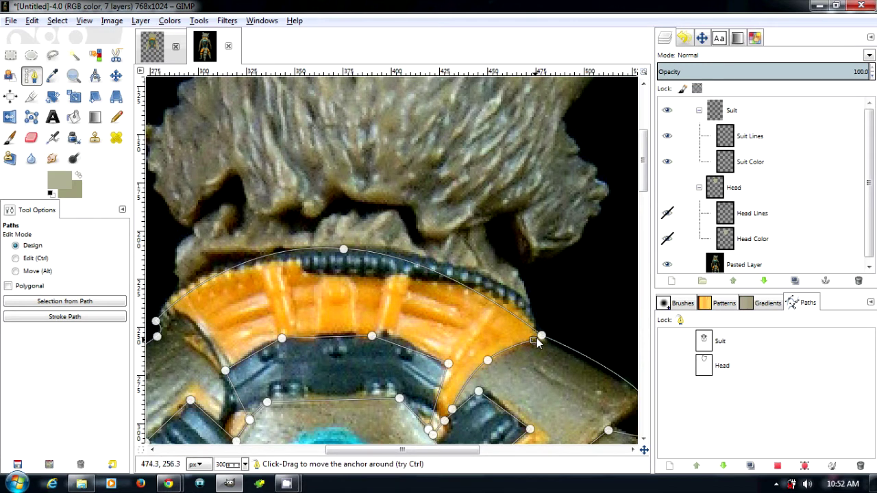
pyautogui.scroll(-5, 597, 346)
pyautogui.scroll(-2, 594, 275)
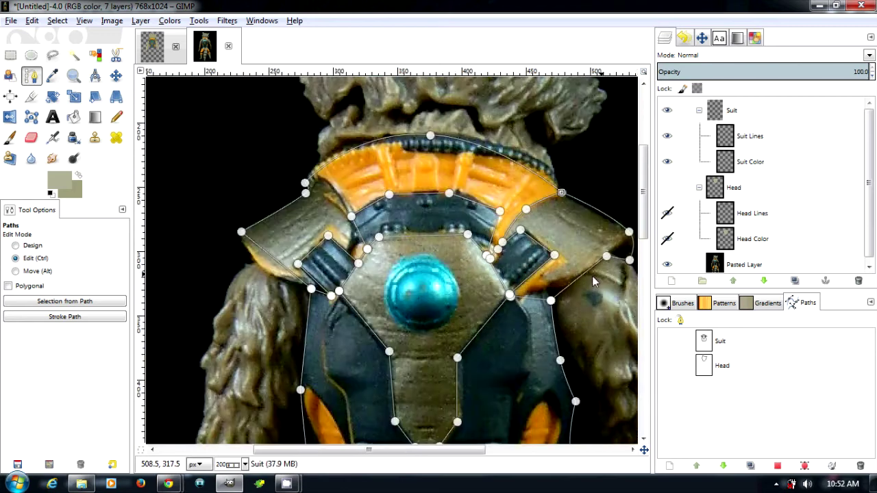
pyautogui.scroll(3, 584, 269)
pyautogui.scroll(-3, 397, 281)
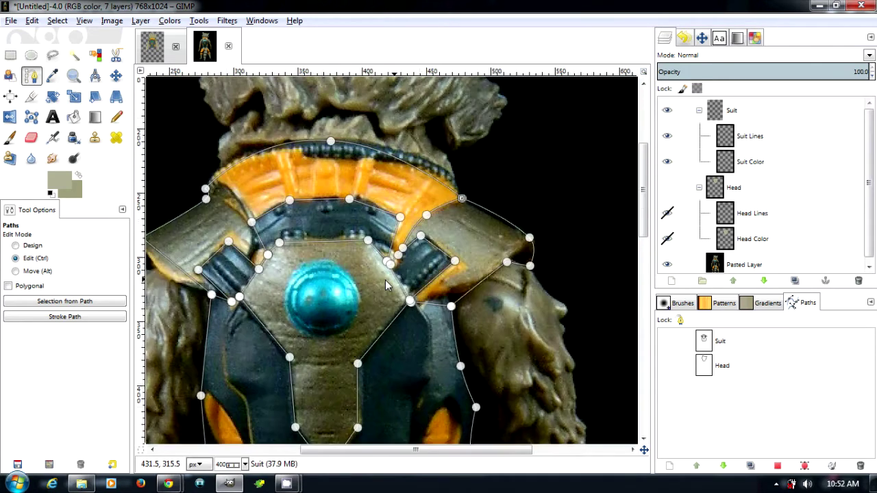
pyautogui.scroll(3, 228, 280)
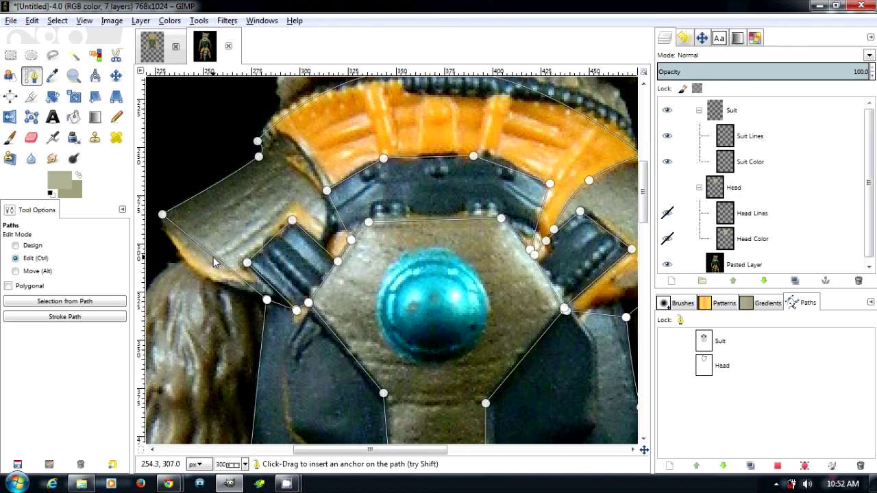
pyautogui.moveTo(213, 257); pyautogui.dragTo(199, 273)
pyautogui.scroll(-2, 393, 317)
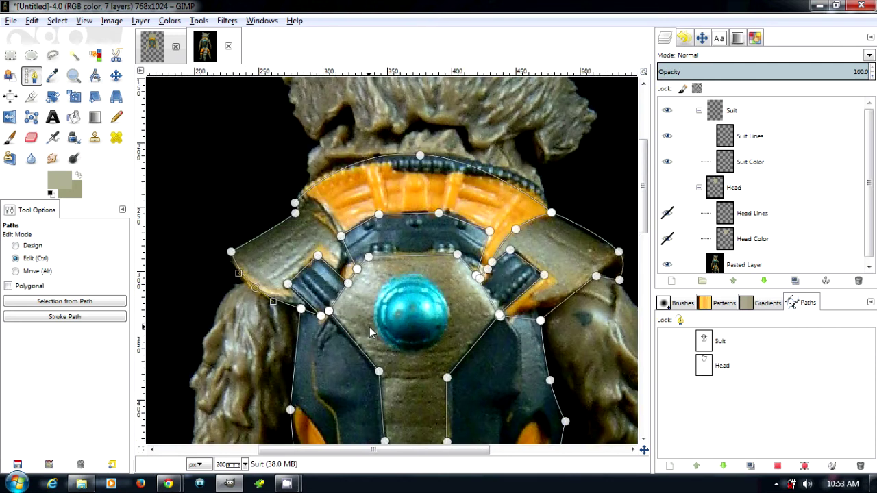
pyautogui.click(400, 293)
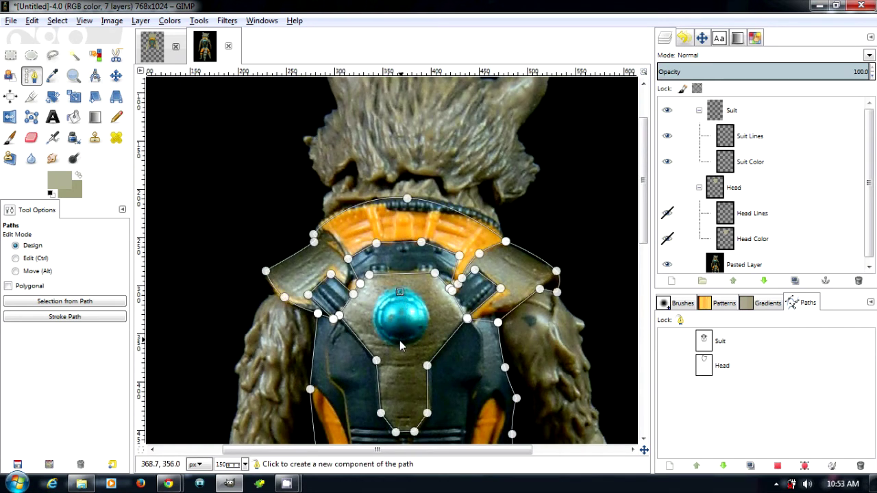
# Start the oval component on the blue sphere, replacing the misplaced anchor and removing extra ones
pyautogui.hotkey('ctrl', 'z')
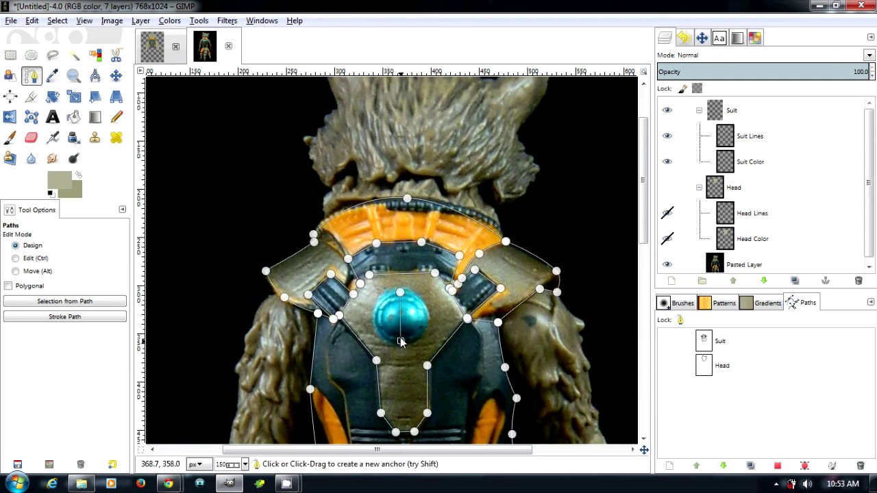
pyautogui.keyDown('ctrl'); pyautogui.click(400, 340); pyautogui.keyUp('ctrl')
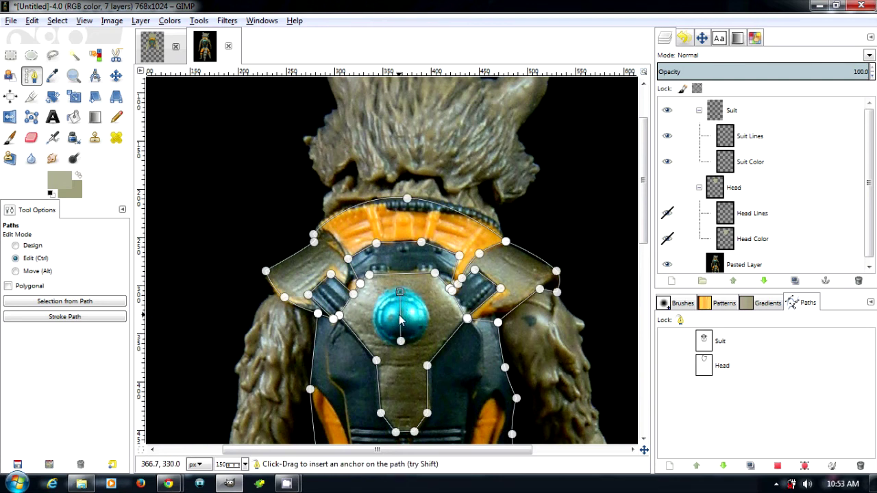
pyautogui.moveTo(387, 317); pyautogui.dragTo(414, 320)
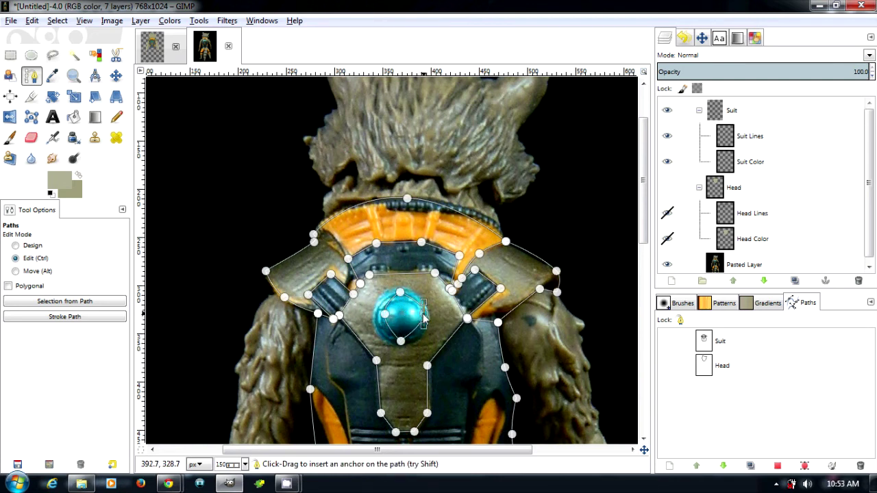
pyautogui.scroll(3, 424, 318)
pyautogui.scroll(-3, 404, 302)
pyautogui.keyDown('ctrl'); pyautogui.keyDown('shift'); pyautogui.click(401, 281); pyautogui.keyUp('shift'); pyautogui.keyUp('ctrl')
pyautogui.keyDown('ctrl'); pyautogui.keyDown('shift'); pyautogui.click(401, 329); pyautogui.keyUp('shift'); pyautogui.keyUp('ctrl')
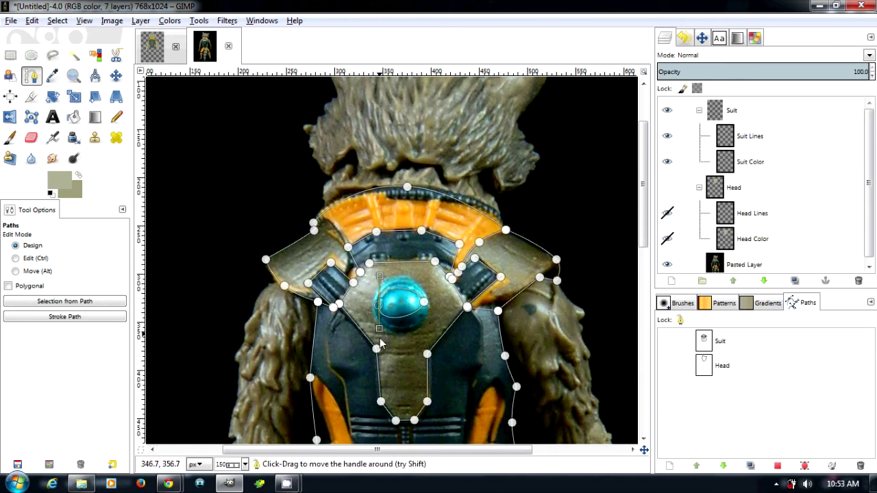
# Drag the sphere outline's points and handles so the oval hugs the dome's edge
pyautogui.click(425, 305)
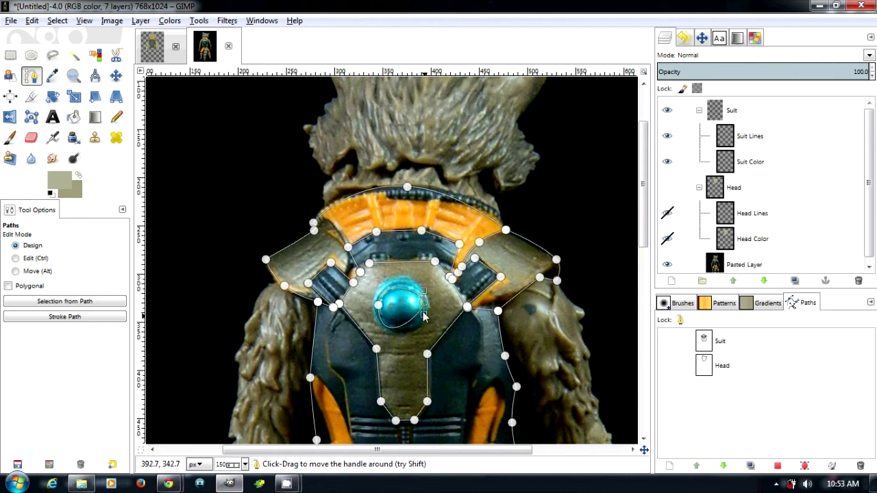
pyautogui.moveTo(432, 337); pyautogui.dragTo(442, 334)
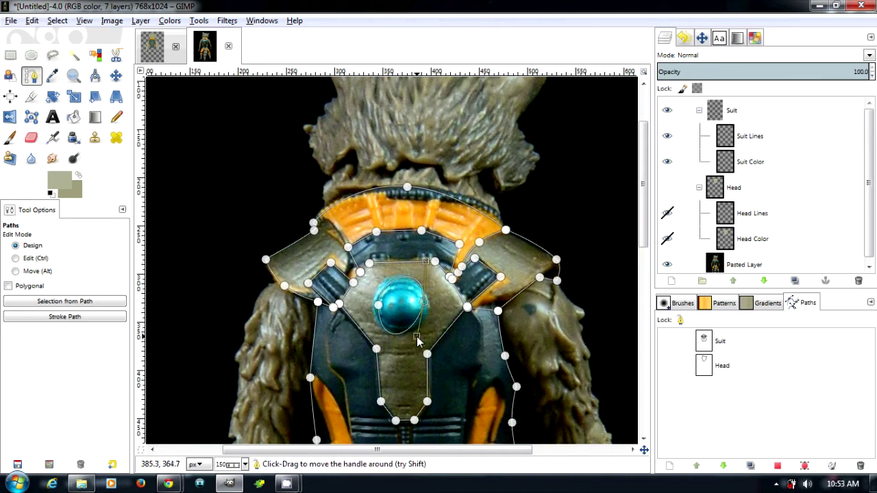
pyautogui.keyDown('ctrl'); pyautogui.scroll(4, 404, 322); pyautogui.keyUp('ctrl')
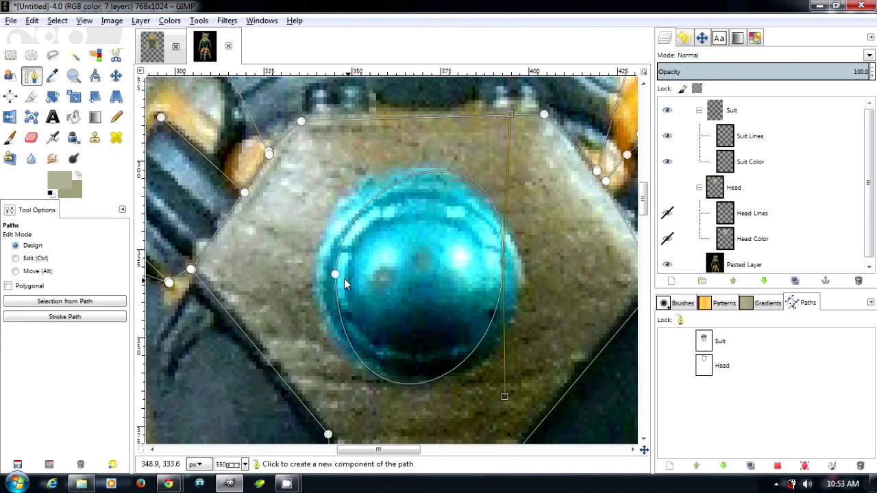
pyautogui.moveTo(338, 273); pyautogui.dragTo(318, 273)
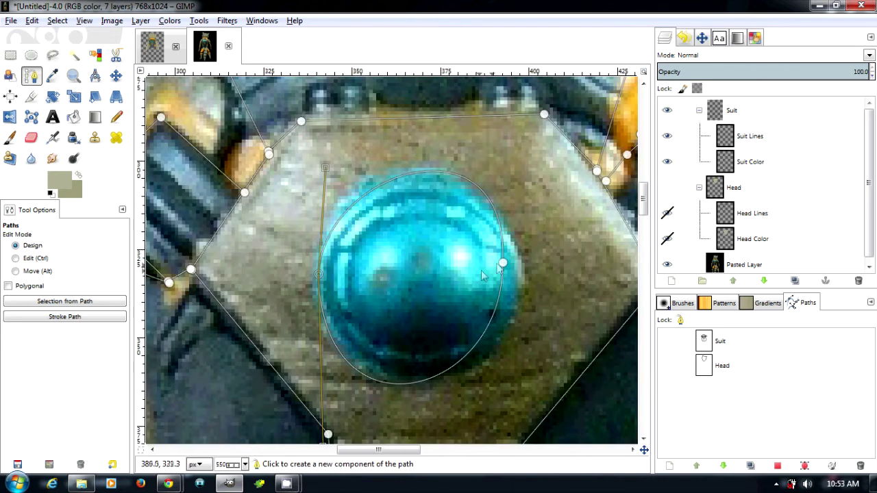
pyautogui.moveTo(502, 263); pyautogui.dragTo(520, 278)
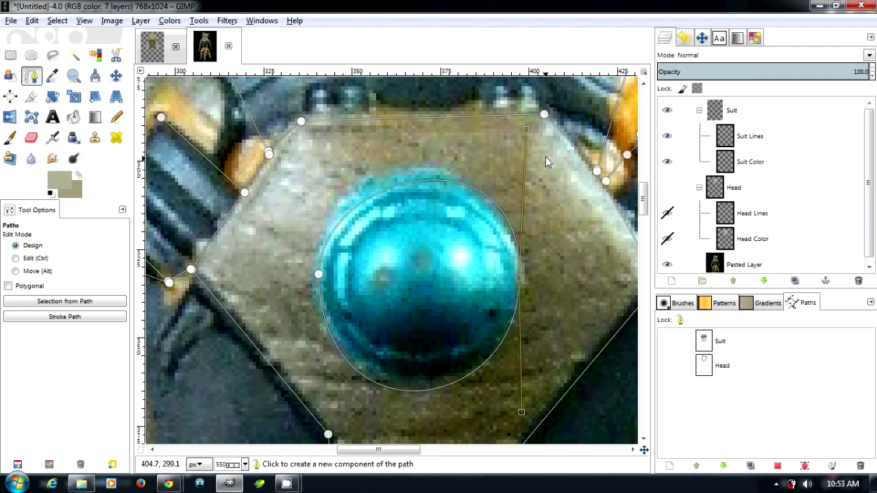
pyautogui.moveTo(527, 132); pyautogui.dragTo(509, 132)
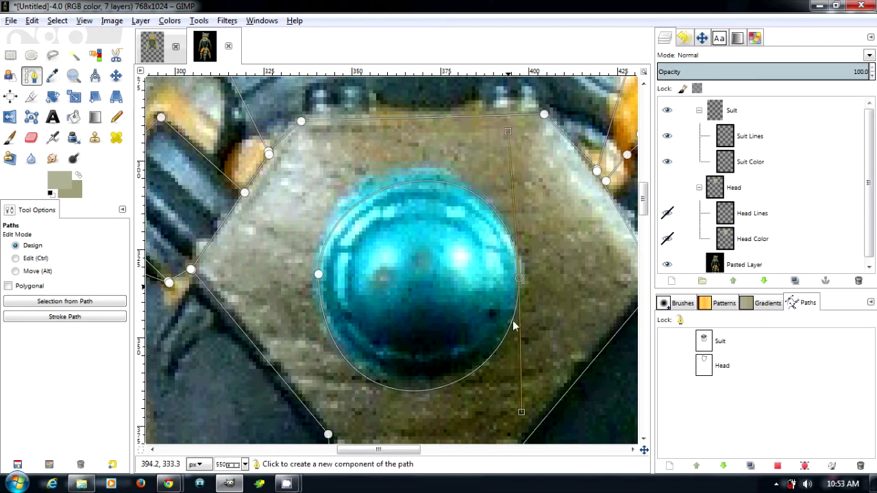
pyautogui.moveTo(520, 411); pyautogui.dragTo(515, 414)
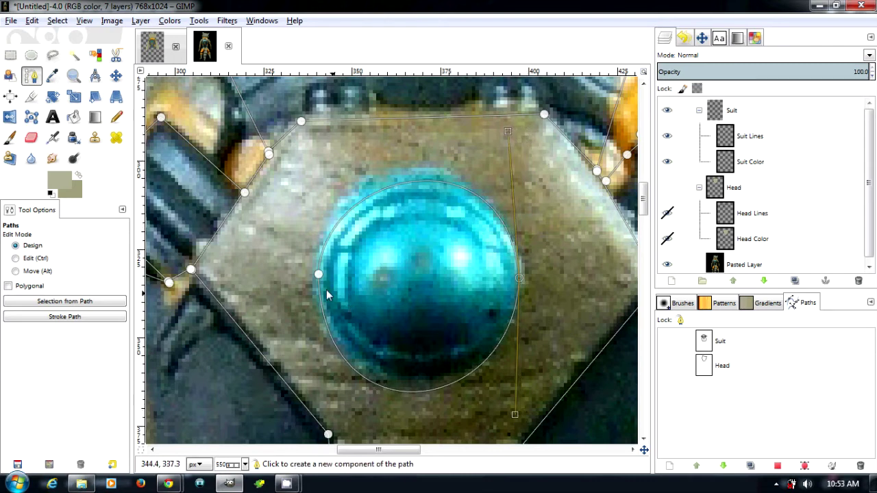
pyautogui.moveTo(319, 277); pyautogui.dragTo(318, 144)
pyautogui.scroll(-4, 399, 274)
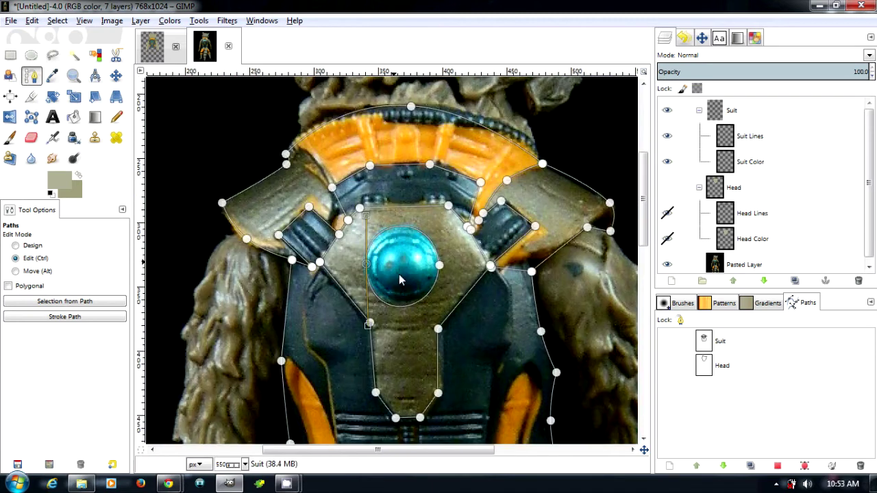
pyautogui.scroll(-2, 408, 316)
pyautogui.scroll(2, 414, 363)
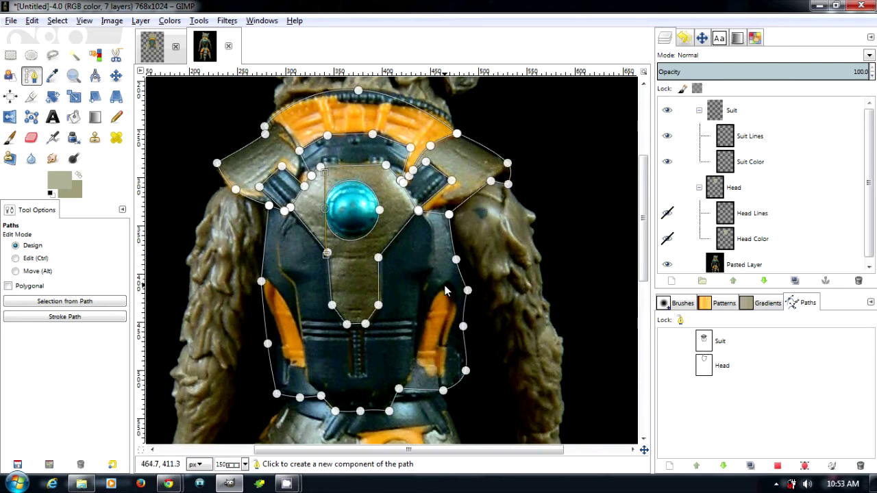
# Outline and close the right orange strip, curving the outline to fit its edge
pyautogui.click(444, 285)
pyautogui.click(434, 377)
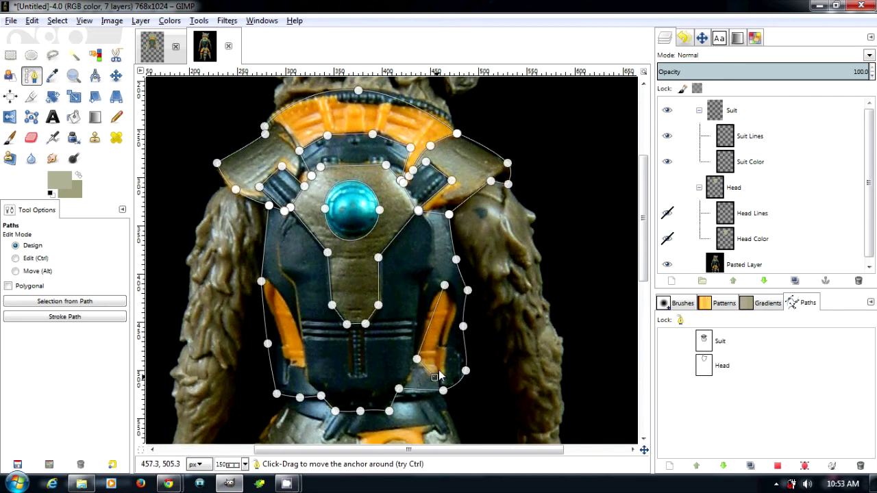
pyautogui.click(456, 306)
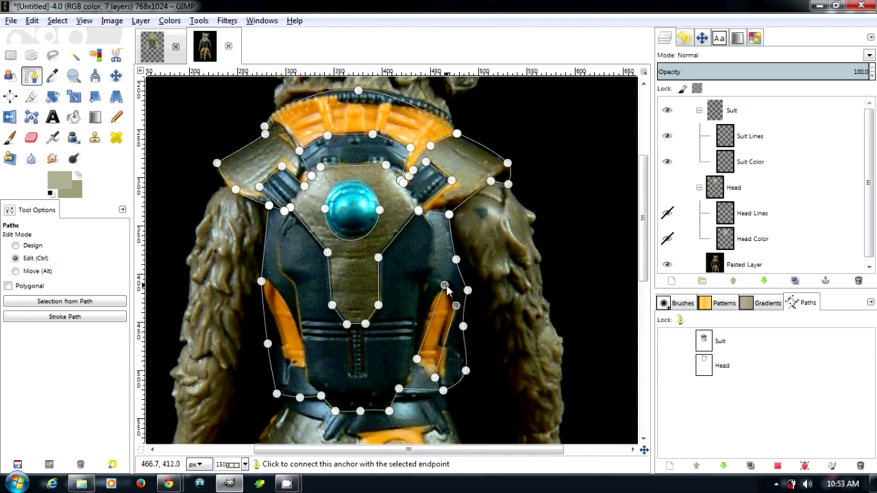
pyautogui.click(444, 286)
pyautogui.moveTo(429, 314); pyautogui.dragTo(424, 309)
pyautogui.click(425, 311)
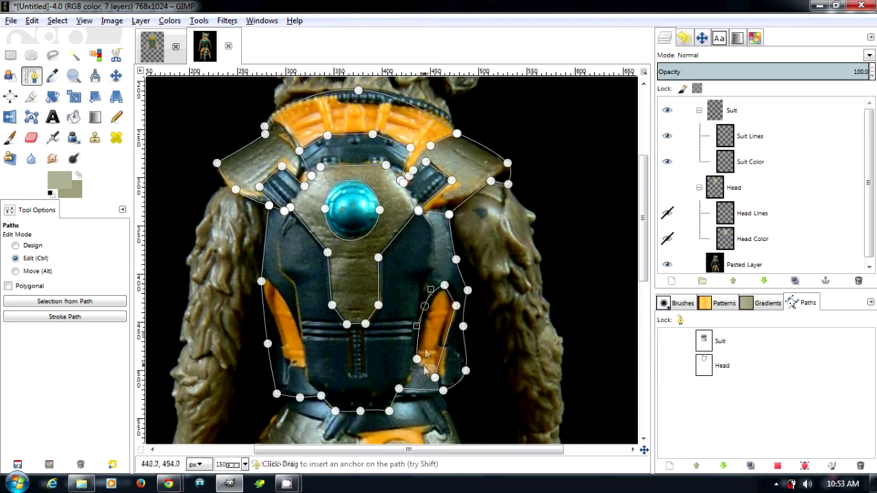
pyautogui.click(417, 359)
pyautogui.moveTo(446, 355); pyautogui.dragTo(451, 356)
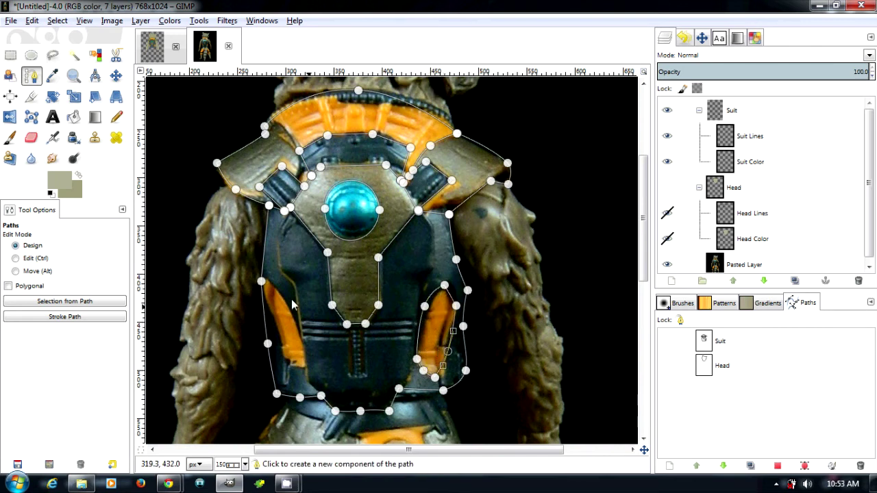
# Outline the left orange strip with curved anchors, then view the suit at 100%
pyautogui.click(272, 287)
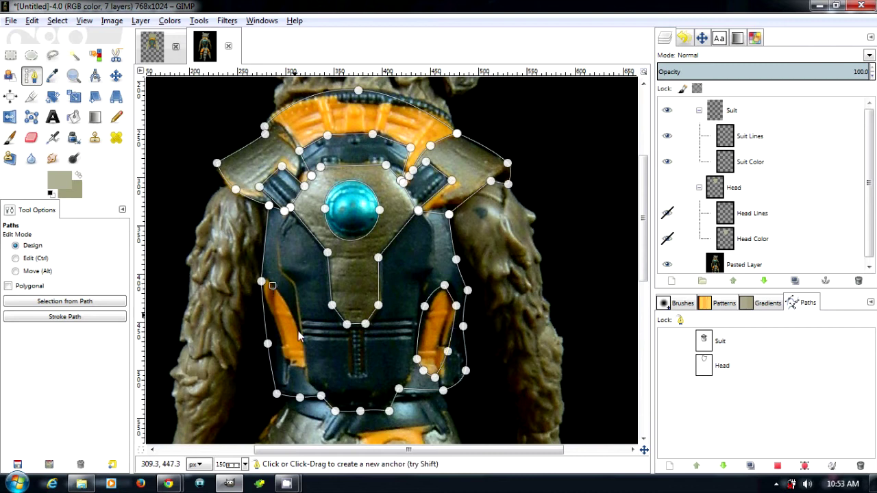
pyautogui.click(307, 366)
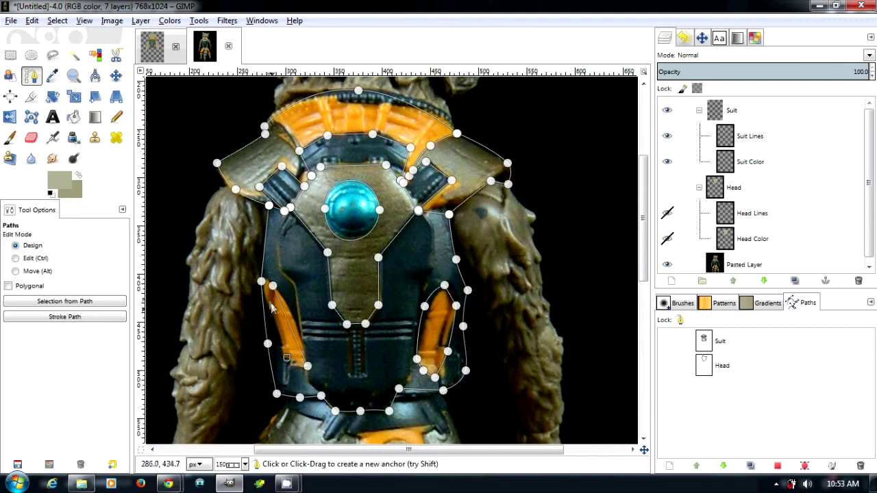
pyautogui.moveTo(272, 309); pyautogui.dragTo(271, 299)
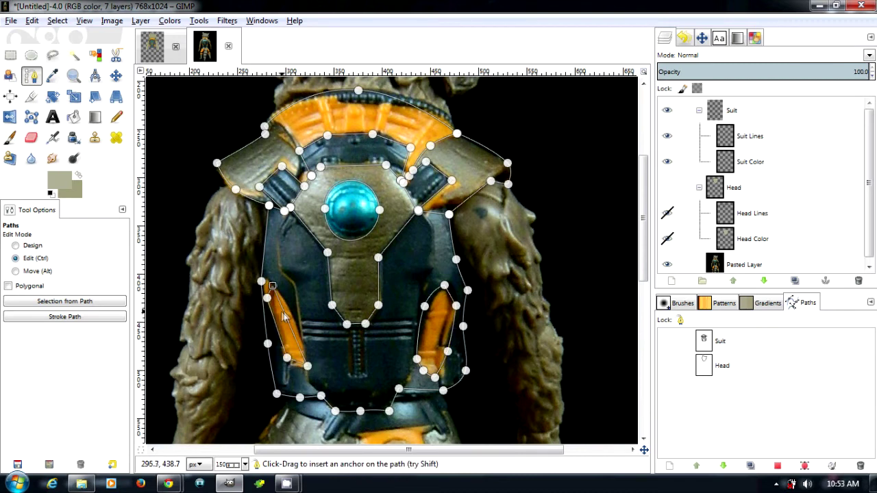
pyautogui.moveTo(291, 308); pyautogui.dragTo(294, 304)
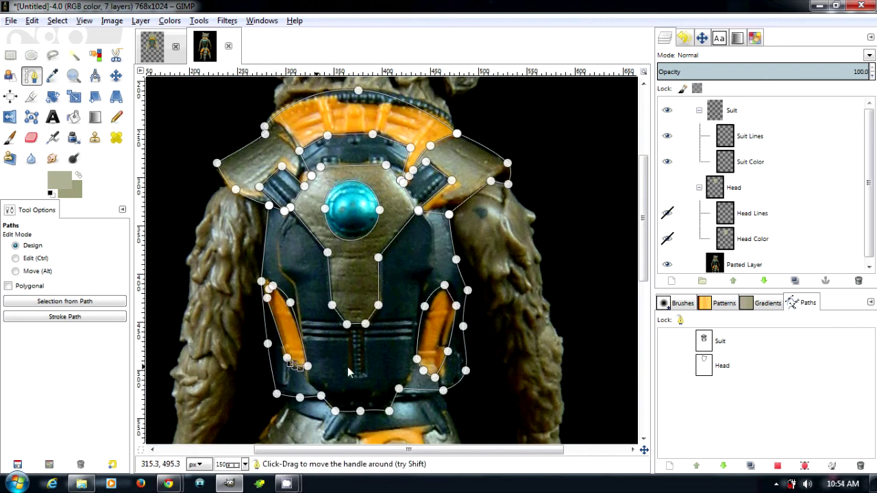
pyautogui.press('1')
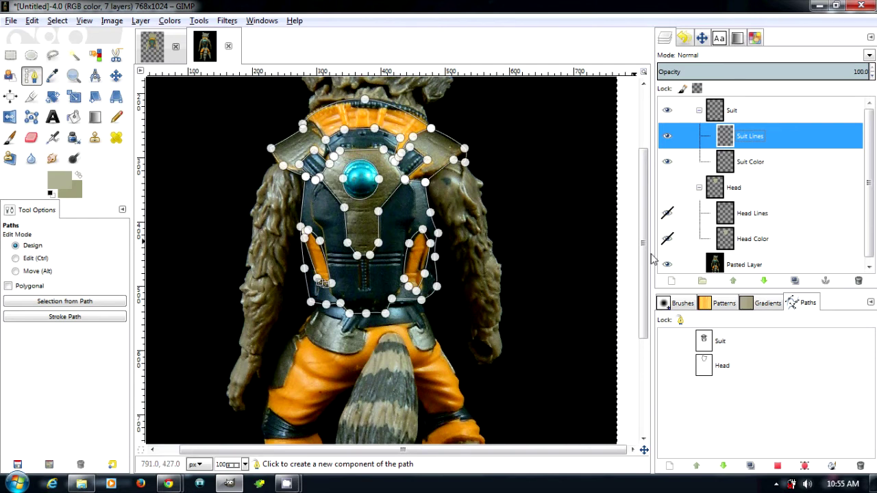
# Stroke the Suit path with 3 px solid black on Suit Lines, then hide the Pasted Layer photo
pyautogui.click(670, 343)
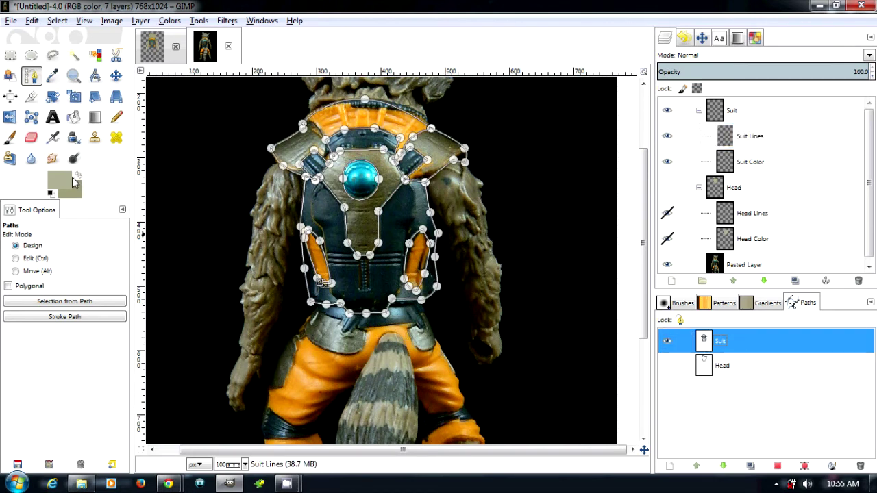
pyautogui.click(63, 183)
pyautogui.click(434, 276)
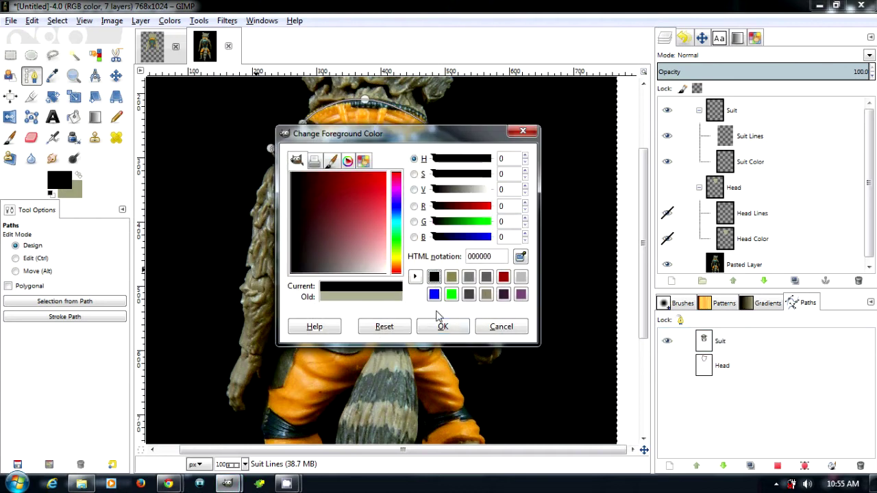
pyautogui.click(445, 326)
pyautogui.click(55, 318)
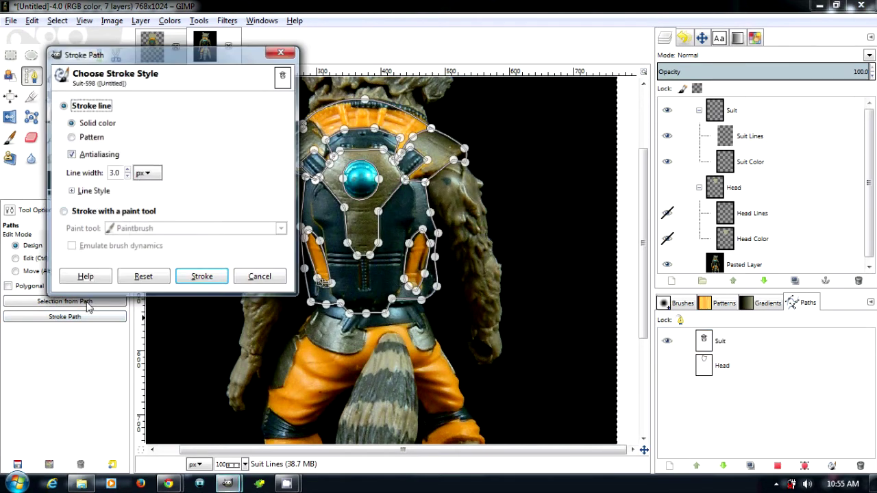
pyautogui.click(203, 277)
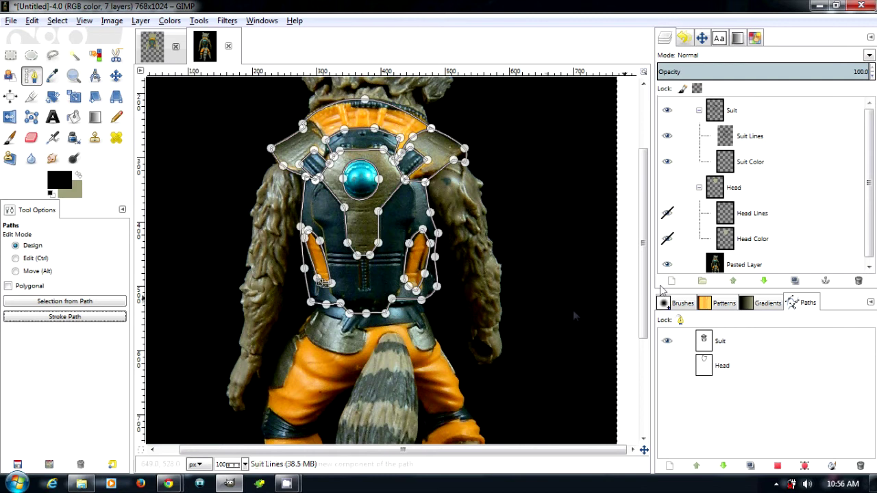
pyautogui.click(667, 264)
# Turn the Pasted Layer photo back on, make it the active layer, and pick the Color Picker
pyautogui.scroll(3, 408, 243)
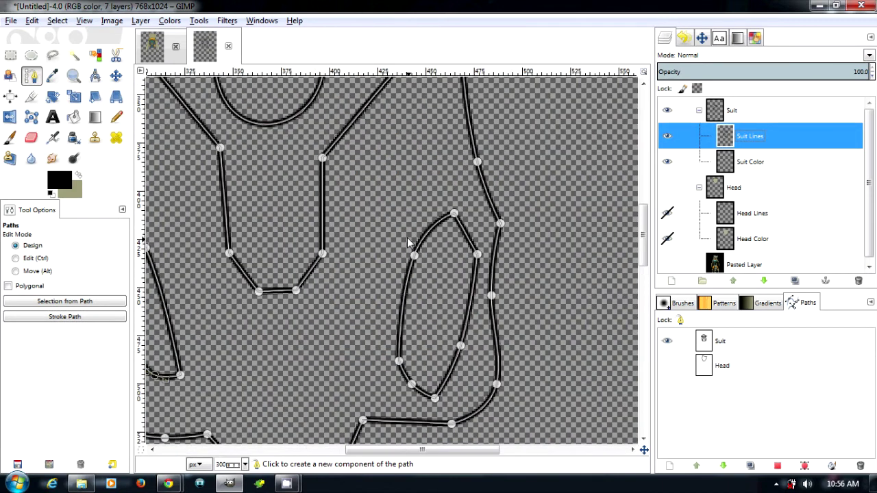
pyautogui.scroll(-2, 364, 148)
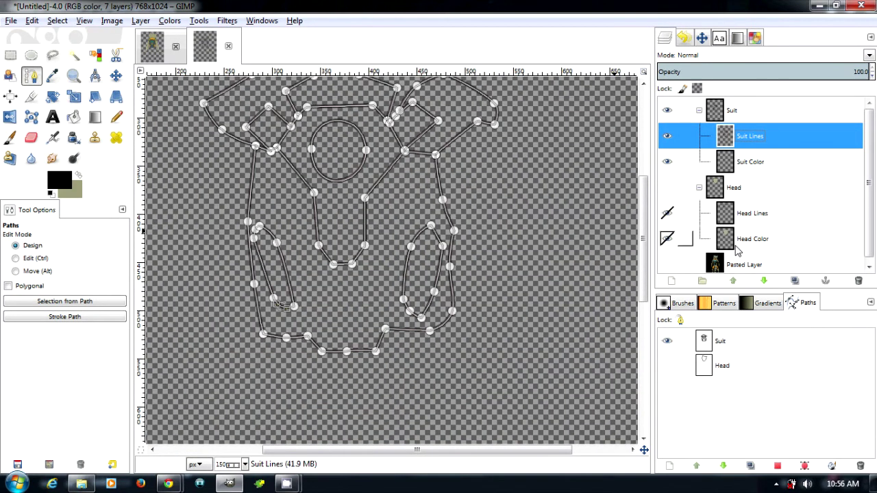
pyautogui.click(688, 264)
pyautogui.click(667, 260)
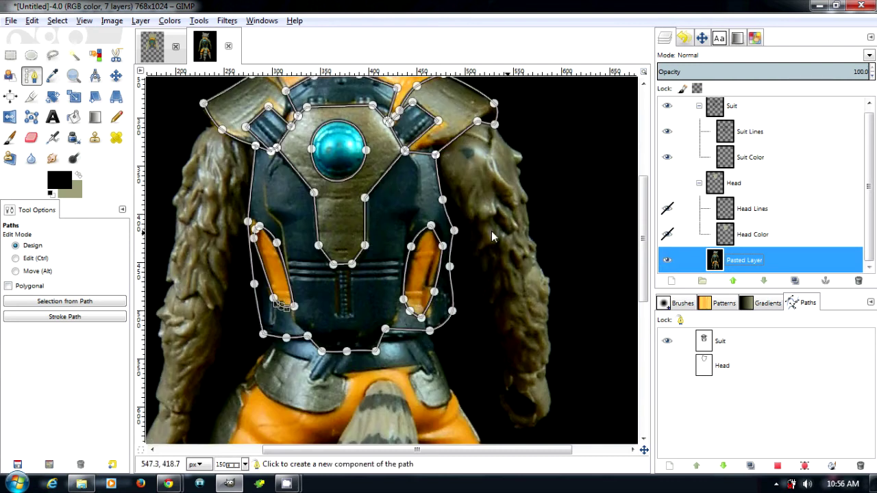
pyautogui.scroll(5, 408, 220)
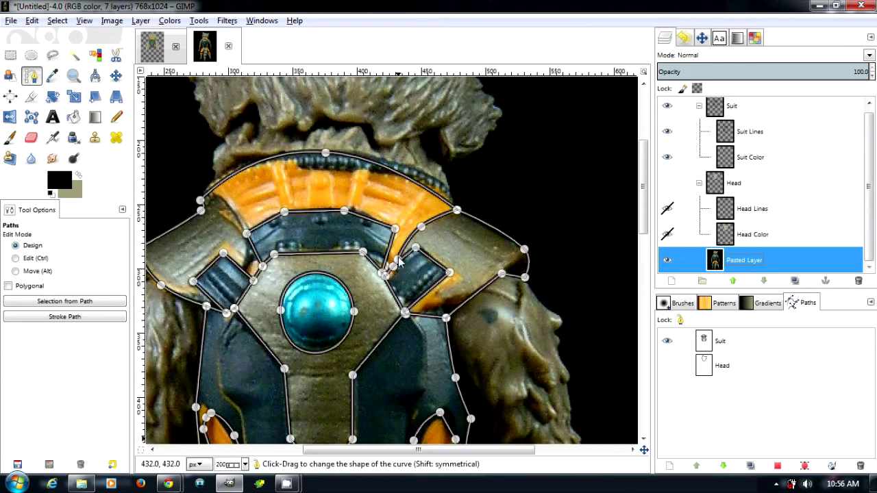
pyautogui.click(759, 136)
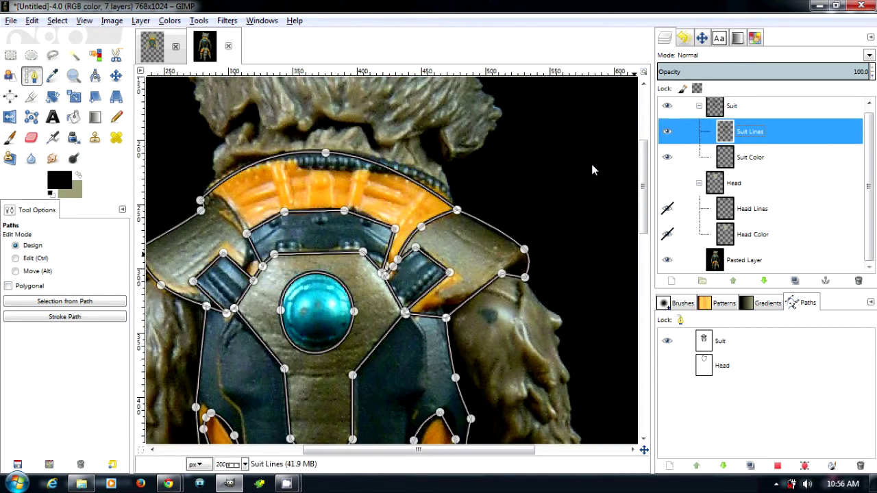
pyautogui.click(748, 259)
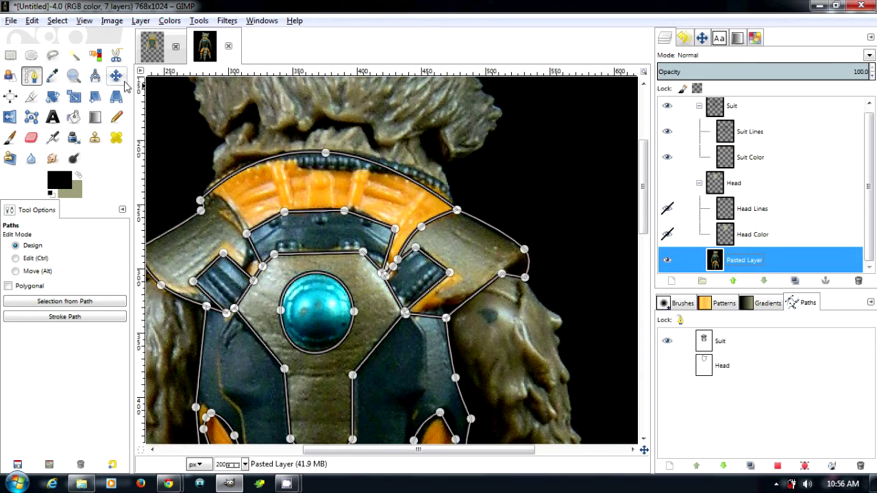
pyautogui.click(55, 78)
# Sample the orb's cyan, then fuzzy-select the orb on Suit Lines and grow the selection
pyautogui.click(311, 306)
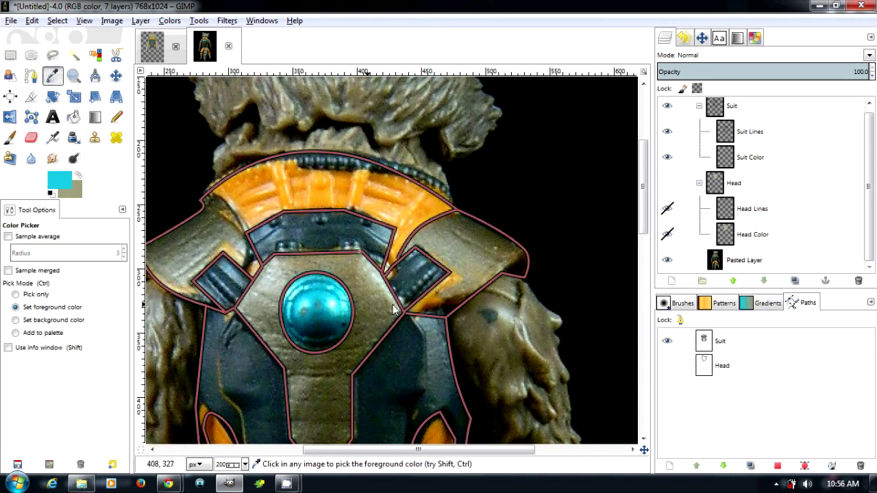
pyautogui.click(759, 134)
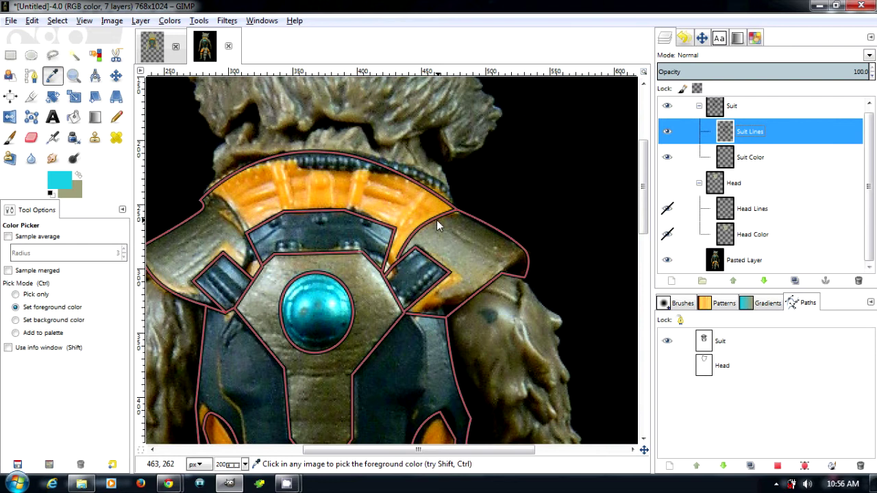
pyautogui.press('u')
pyautogui.click(328, 303)
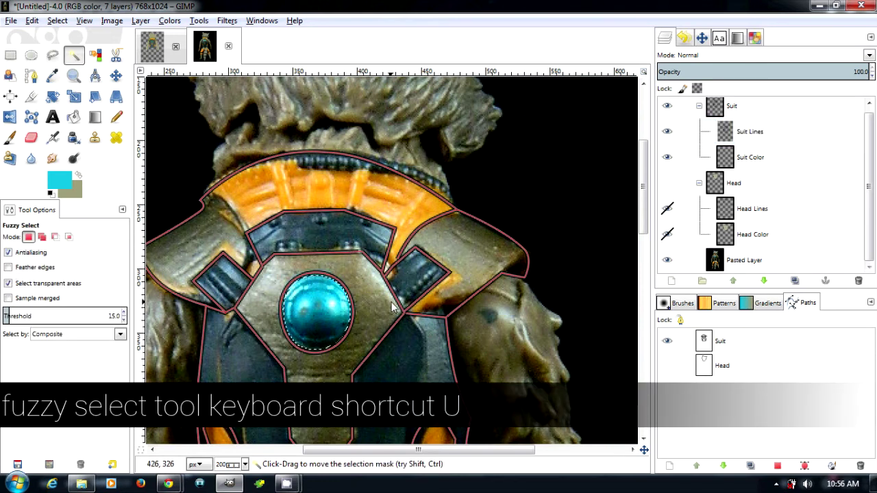
pyautogui.hotkey('alt', 's')
pyautogui.press('g')
pyautogui.press('Return')
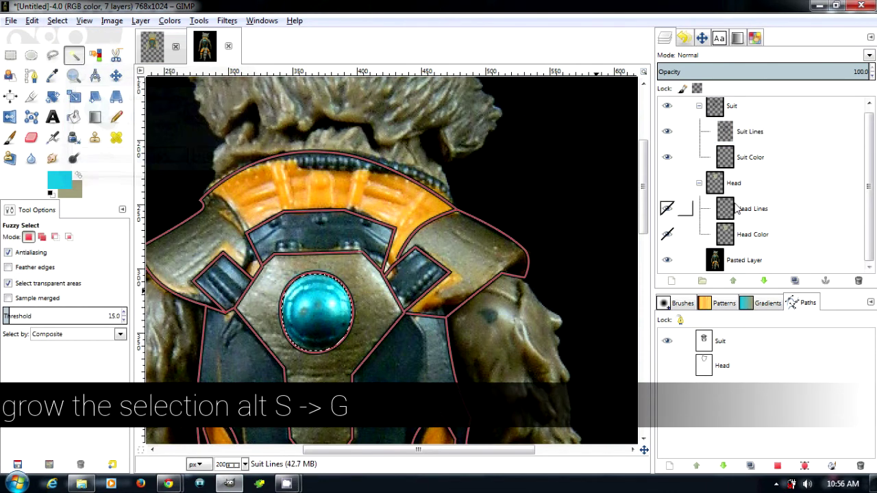
# Bucket-fill the orb selection with cyan on the Suit Color layer
pyautogui.click(753, 158)
pyautogui.hotkey('shift', 'b')
pyautogui.click(319, 315)
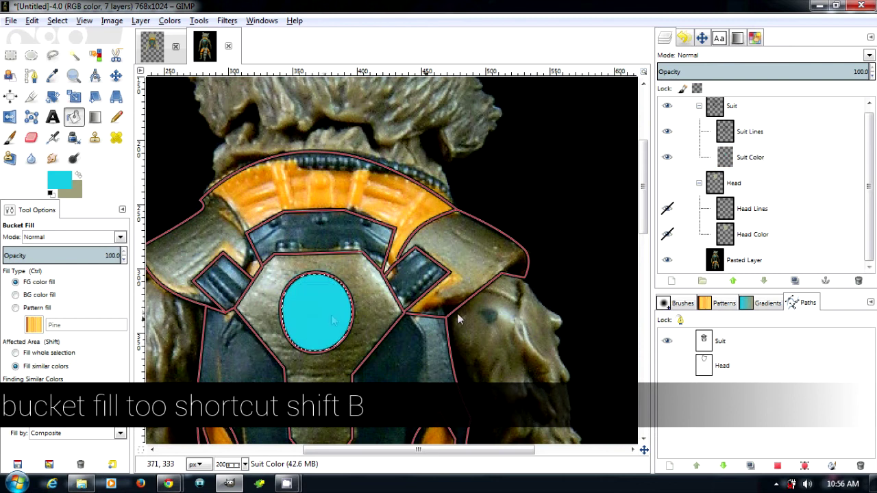
pyautogui.click(753, 140)
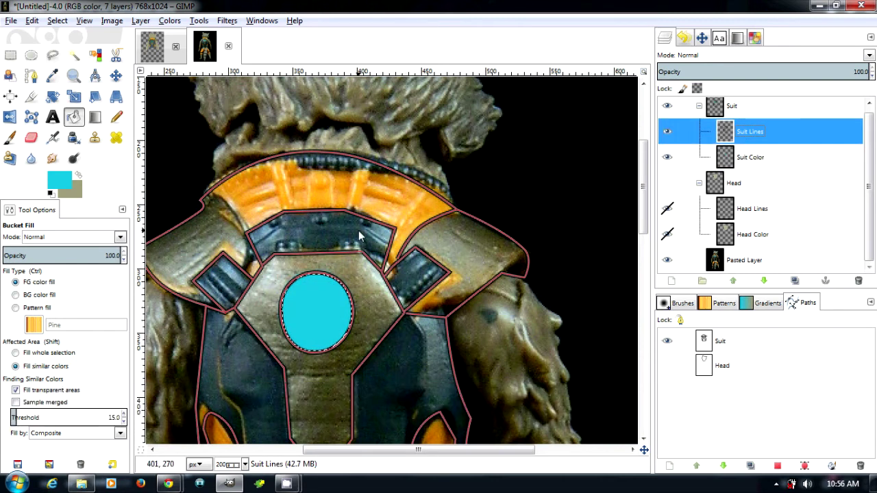
pyautogui.click(74, 55)
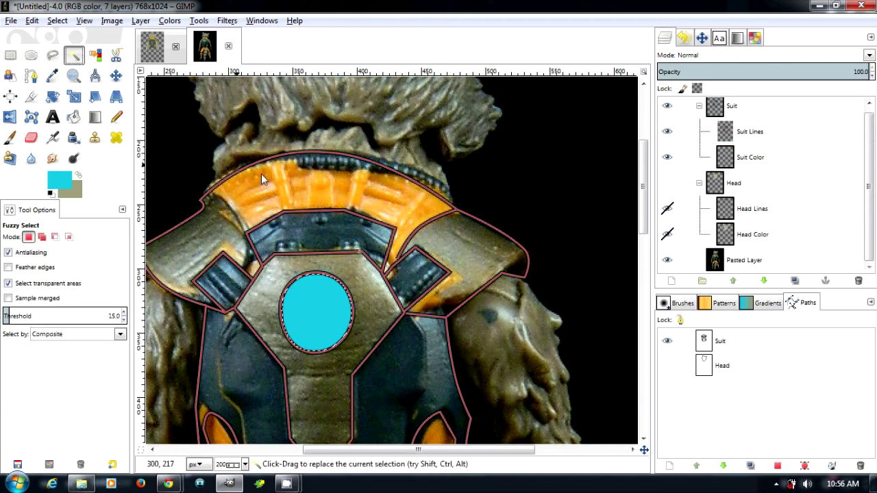
# Add a new segment to the Suit path and curve it along the orange shoulder band's rim
pyautogui.click(312, 188)
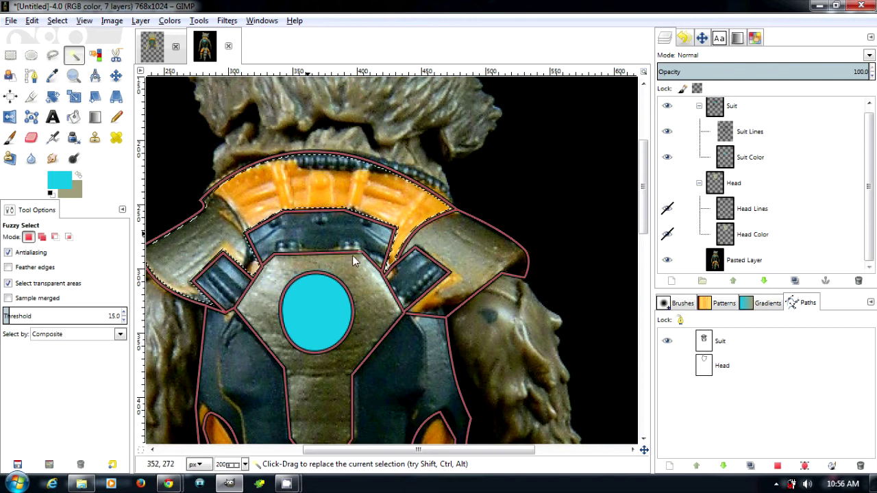
pyautogui.click(748, 339)
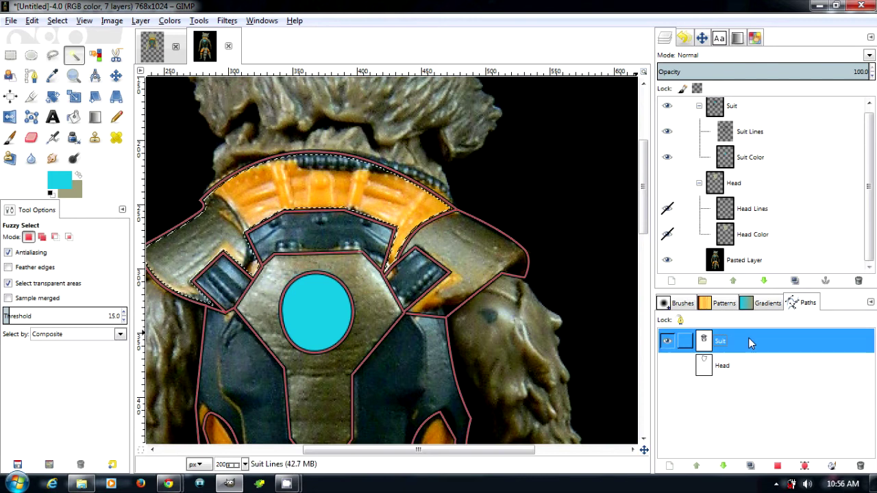
pyautogui.rightClick(748, 341)
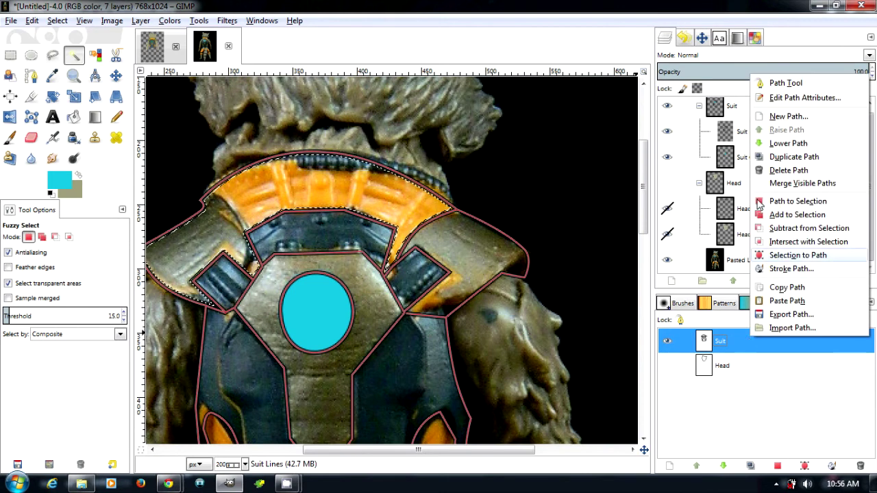
pyautogui.click(771, 83)
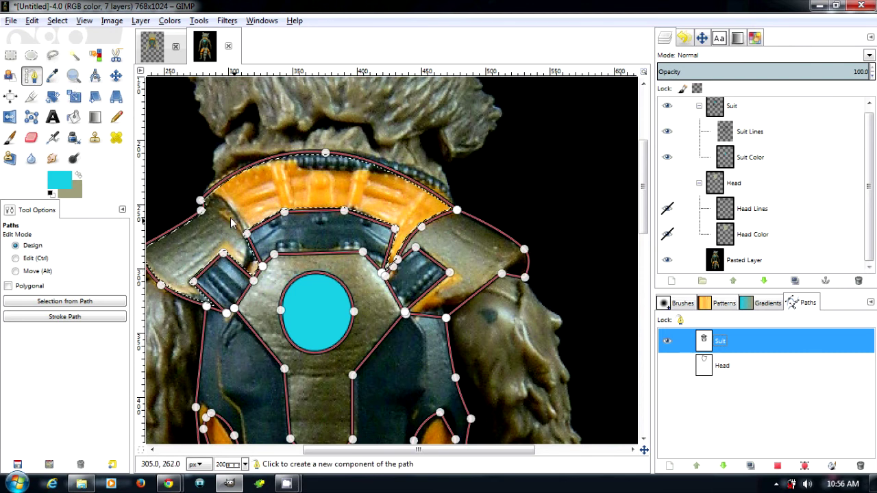
pyautogui.scroll(3, 228, 215)
pyautogui.hotkey('ctrl', 'shift', 'a')
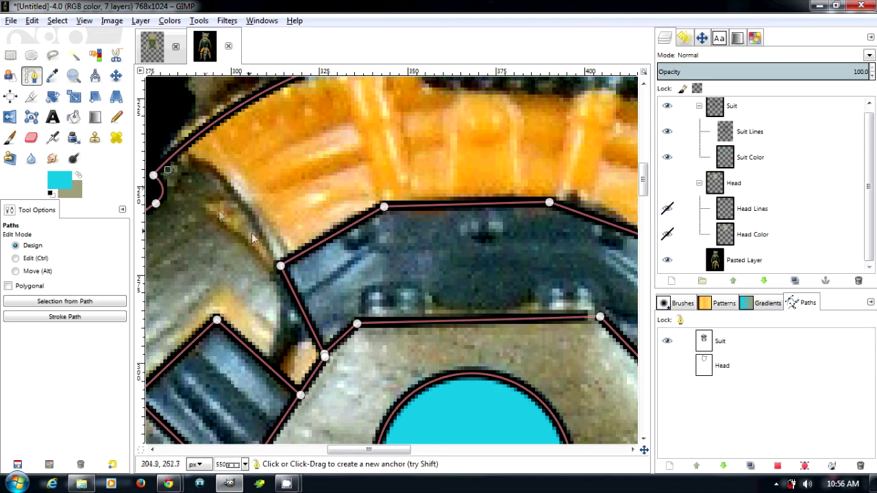
pyautogui.click(281, 253)
pyautogui.moveTo(167, 173); pyautogui.dragTo(185, 147)
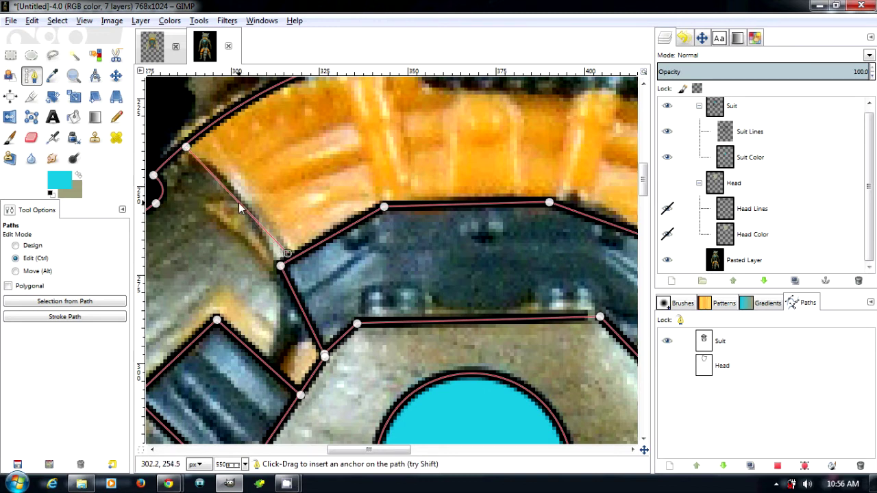
pyautogui.moveTo(240, 203); pyautogui.dragTo(245, 190)
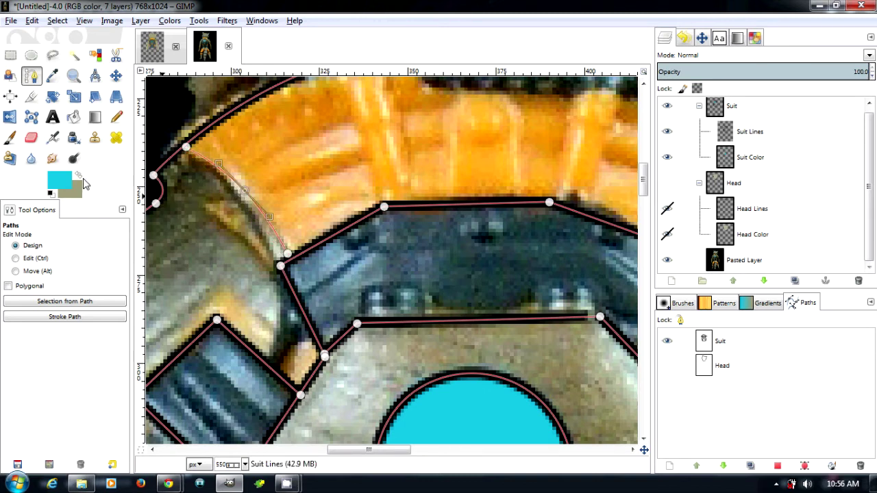
# Stroke the edited Suit path in black on the Suit Lines layer
pyautogui.click(61, 179)
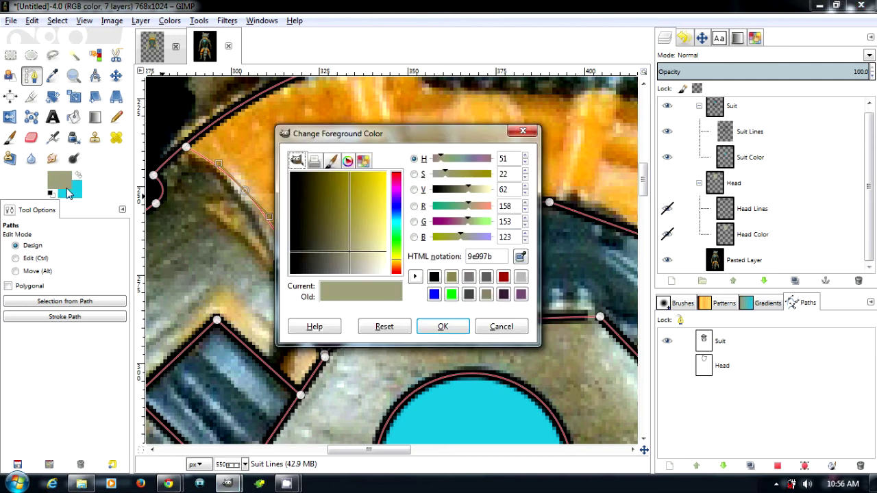
pyautogui.click(434, 276)
pyautogui.click(443, 326)
pyautogui.click(761, 137)
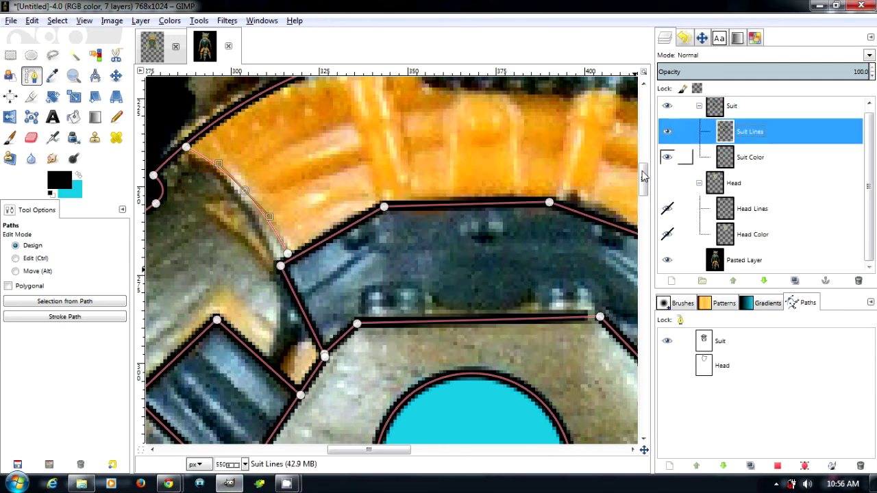
pyautogui.click(85, 317)
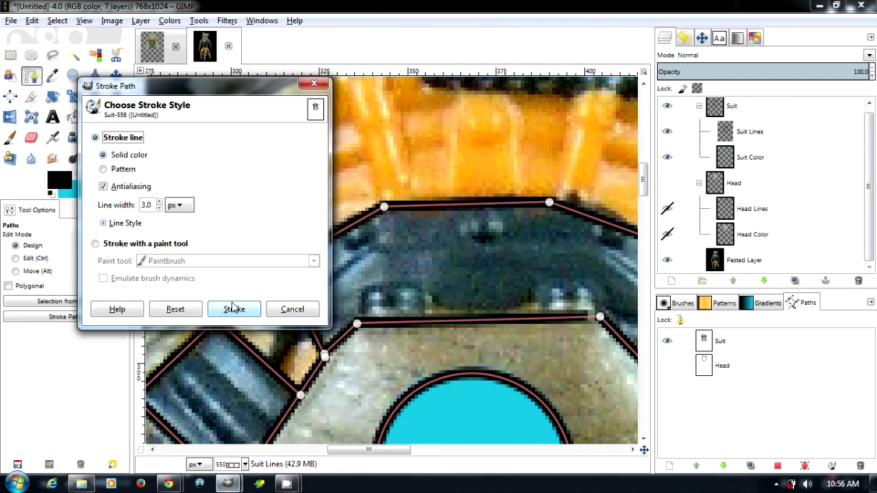
pyautogui.click(233, 310)
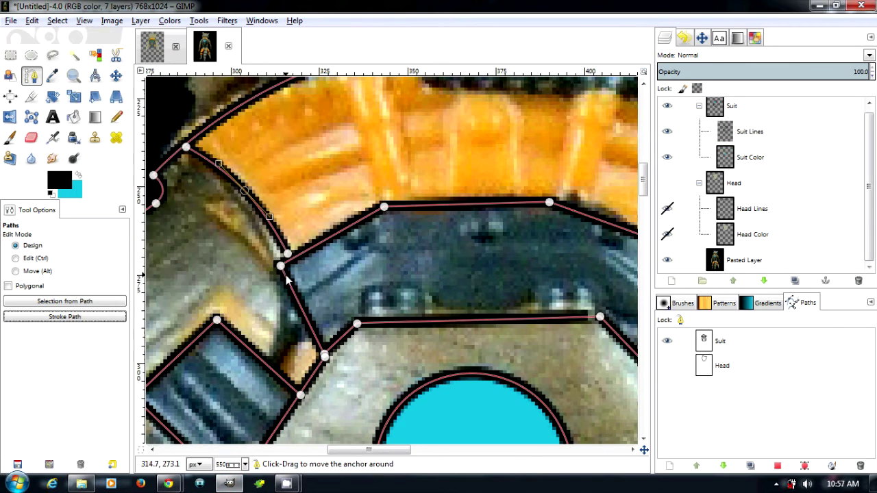
# Fuzzy-select the orange shoulder band and both orange back panels
pyautogui.scroll(-3, 297, 286)
pyautogui.scroll(1, 345, 285)
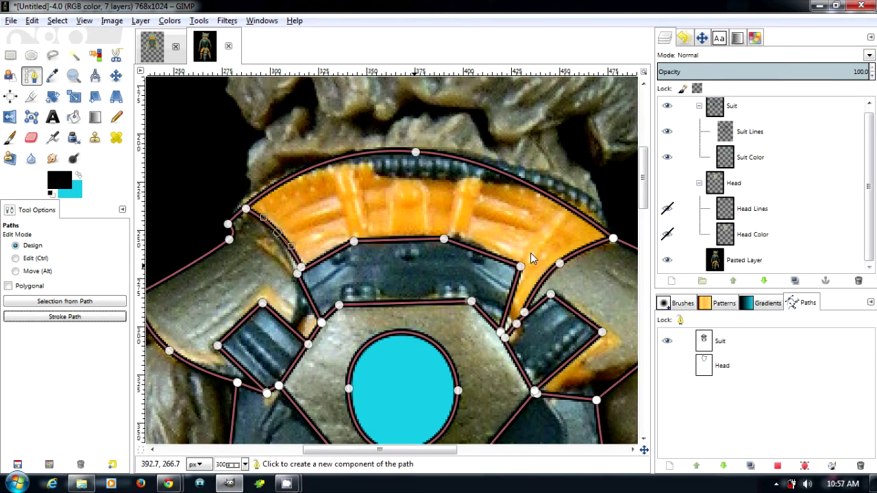
pyautogui.click(682, 341)
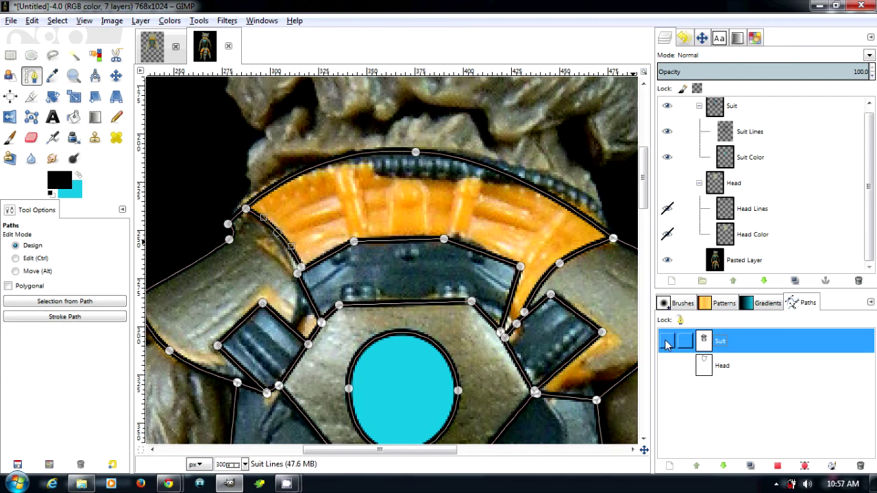
pyautogui.press('u')
pyautogui.click(401, 207)
pyautogui.scroll(-5, 417, 235)
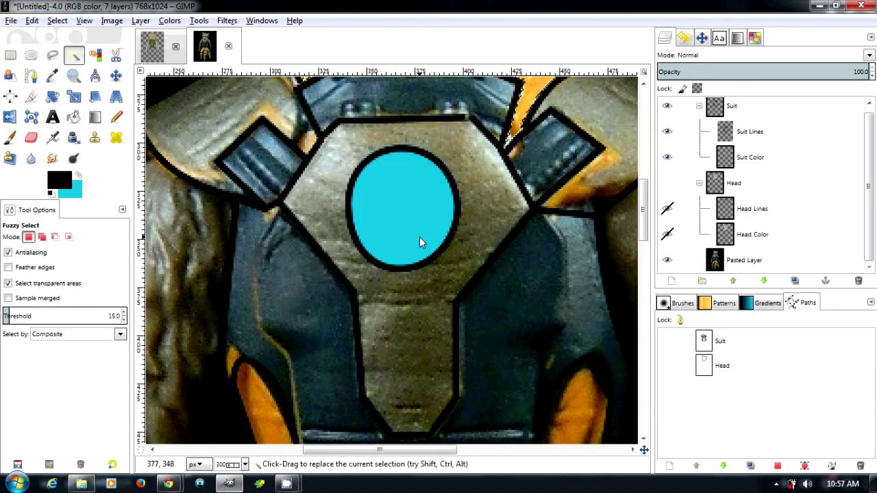
pyautogui.scroll(-4, 420, 240)
pyautogui.scroll(4, 432, 252)
pyautogui.scroll(-5, 445, 264)
pyautogui.keyDown('shift'); pyautogui.click(288, 267); pyautogui.keyUp('shift')
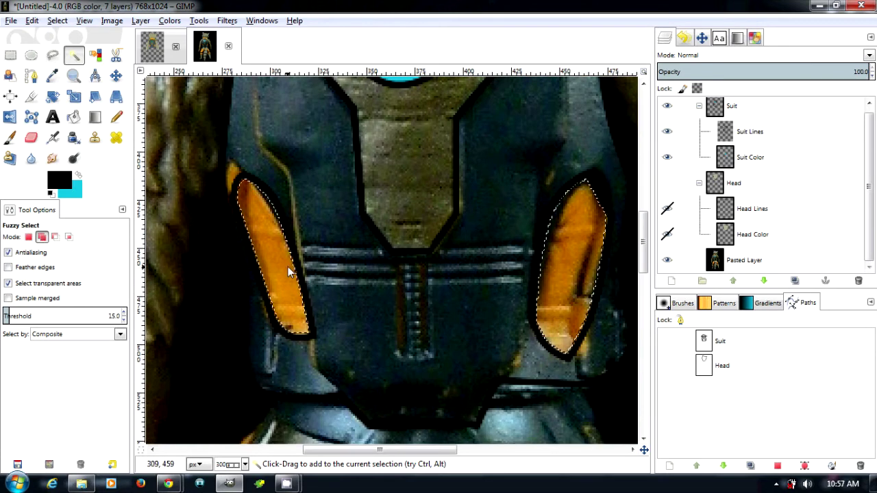
pyautogui.scroll(-5, 362, 302)
pyautogui.scroll(-2, 362, 301)
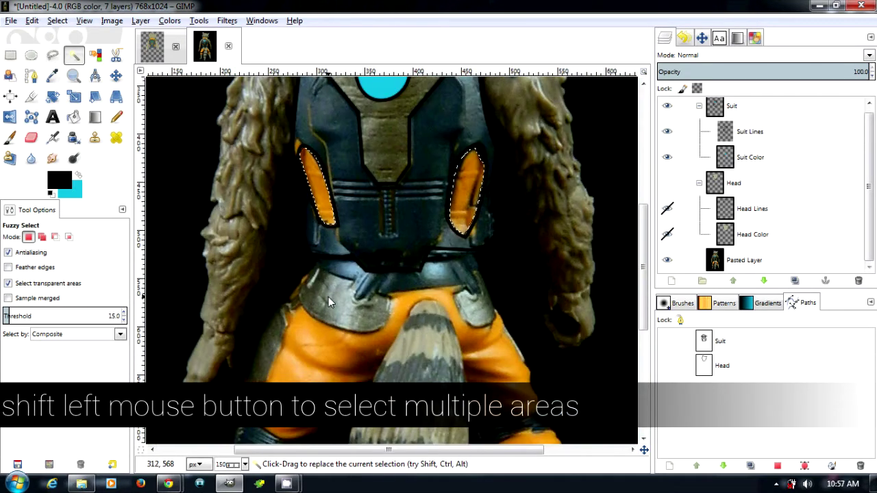
# Sample the trousers' orange from the photo and grow the collar selection by 1 px
pyautogui.click(744, 260)
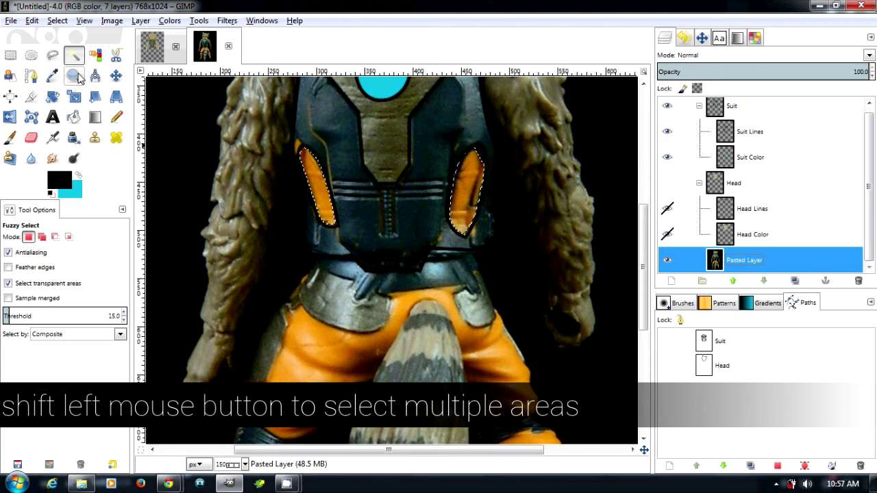
pyautogui.click(52, 76)
pyautogui.click(308, 336)
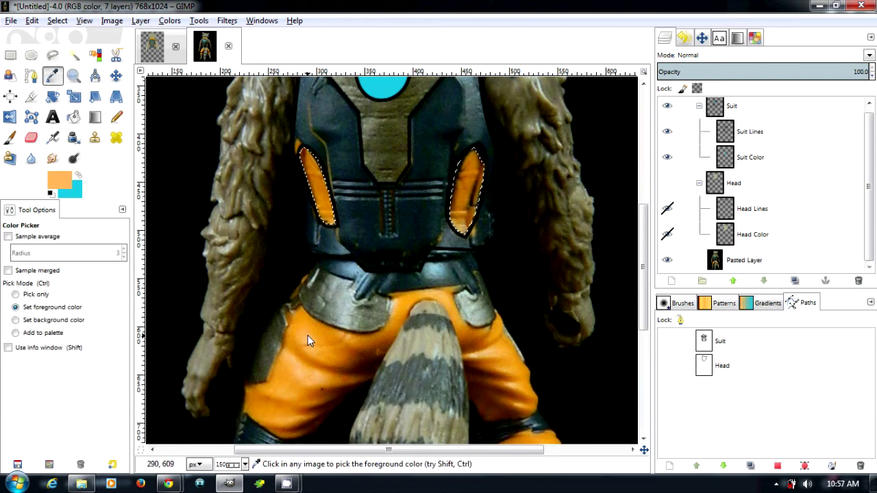
pyautogui.scroll(5, 428, 269)
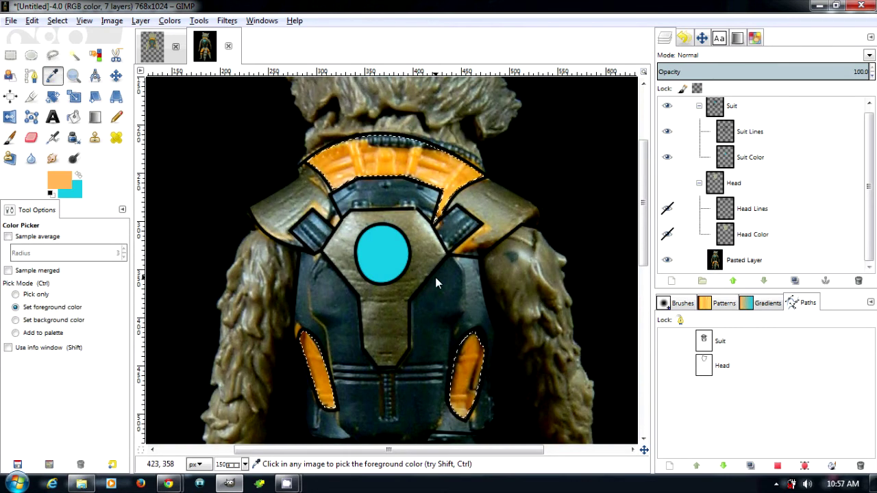
pyautogui.hotkey('alt', 's')
pyautogui.press('Escape')
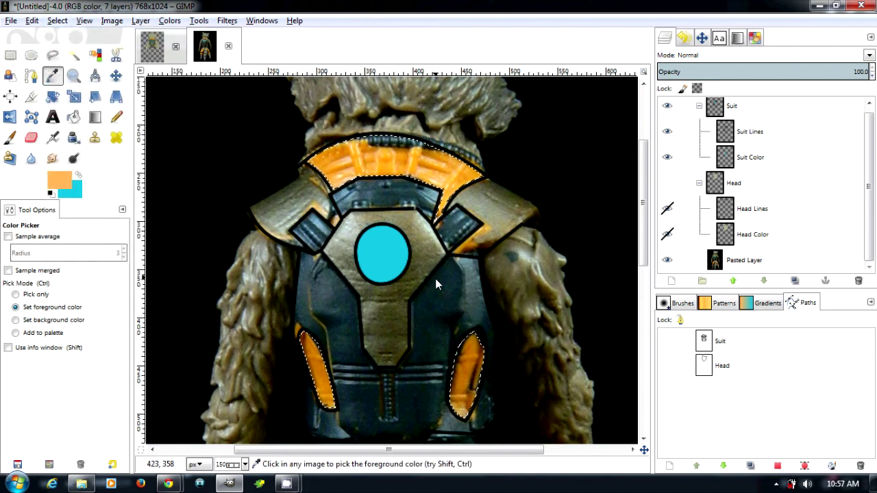
pyautogui.keyDown('ctrl'); pyautogui.scroll(3, 351, 194); pyautogui.keyUp('ctrl')
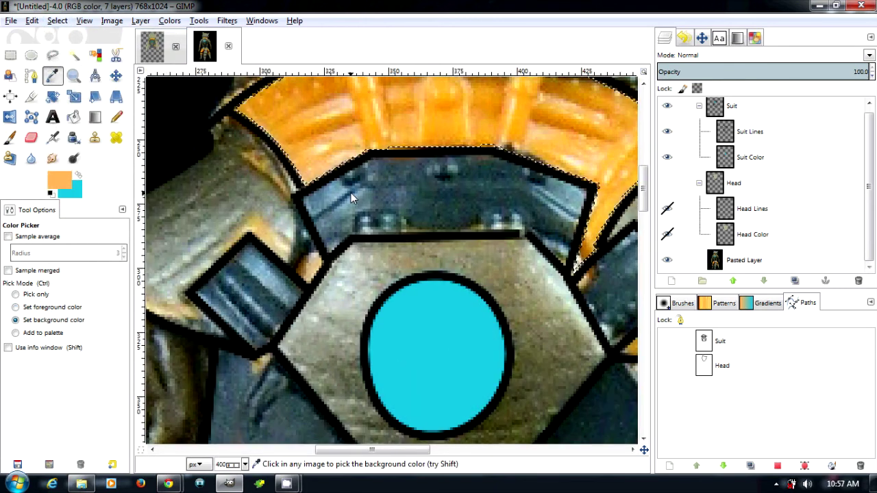
pyautogui.hotkey('alt', 's')
pyautogui.press('g')
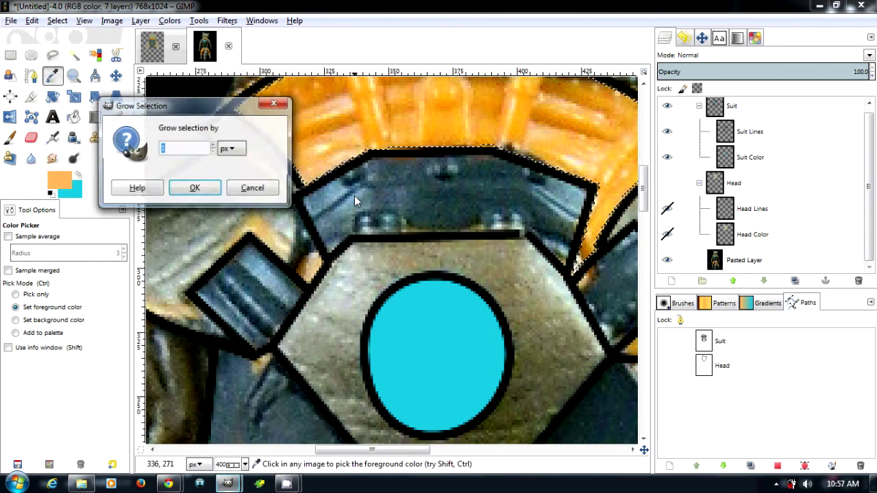
pyautogui.click(205, 187)
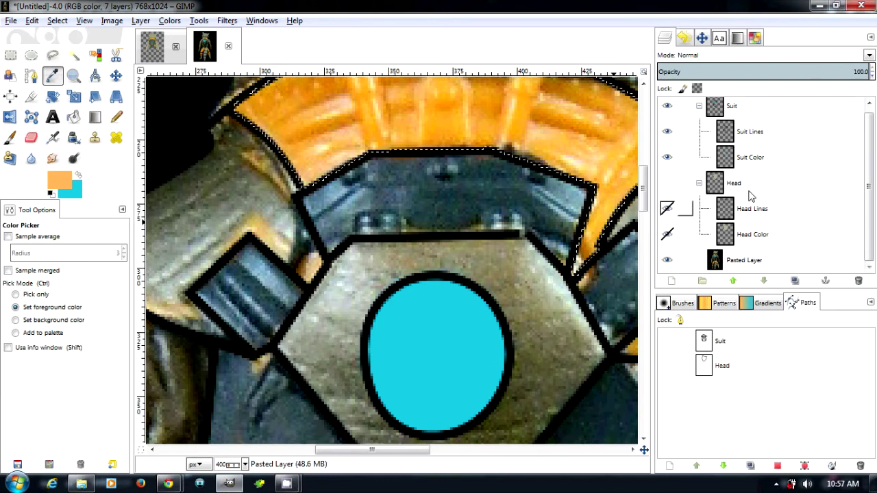
# Bucket-fill the collar band selection with orange on the Suit Color layer
pyautogui.click(748, 157)
pyautogui.hotkey('shift', 'b')
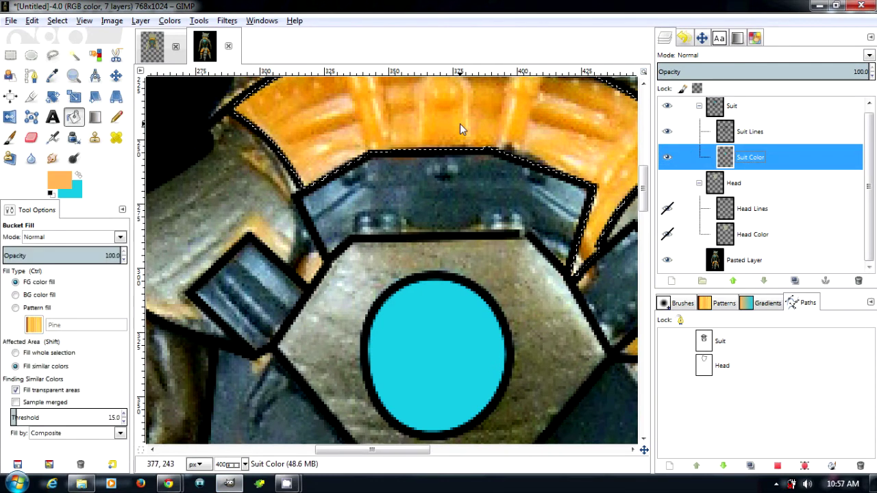
pyautogui.click(460, 119)
pyautogui.press('ctrl')
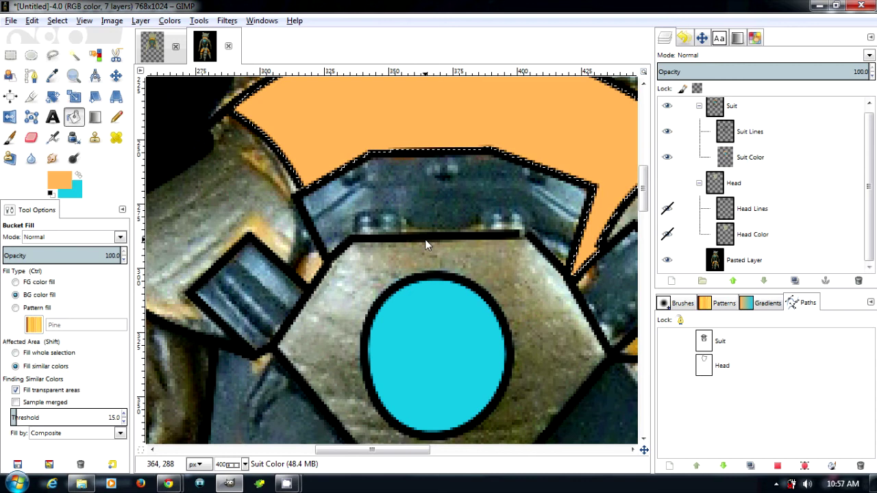
pyautogui.scroll(-4, 425, 239)
pyautogui.scroll(3, 388, 334)
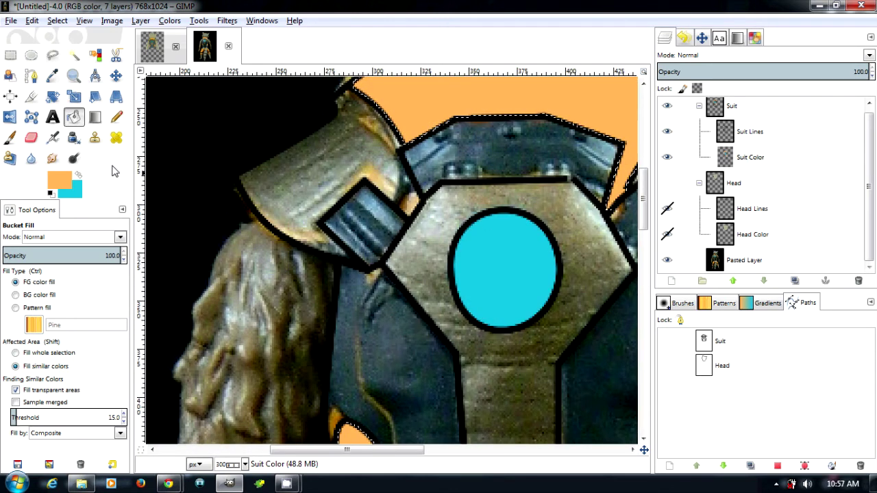
# Fuzzy-select all dark blue suit panels on Suit Lines and grow the selection 1 px
pyautogui.click(752, 137)
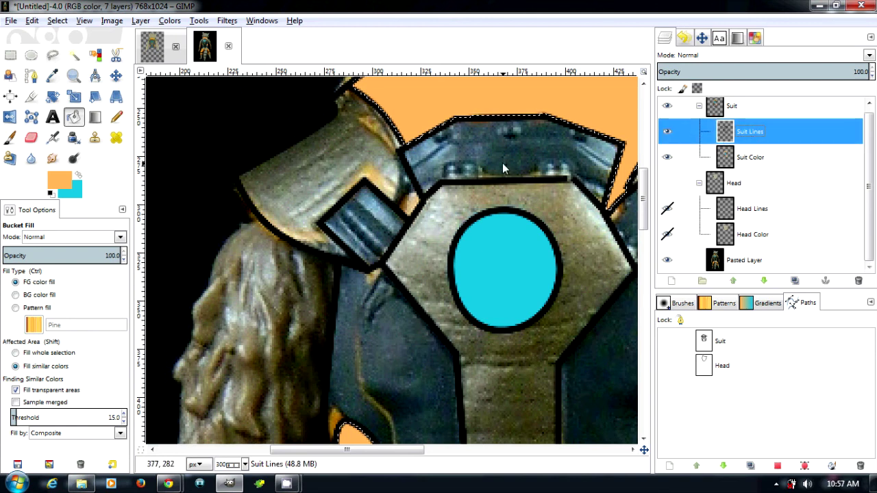
pyautogui.press('u')
pyautogui.click(466, 152)
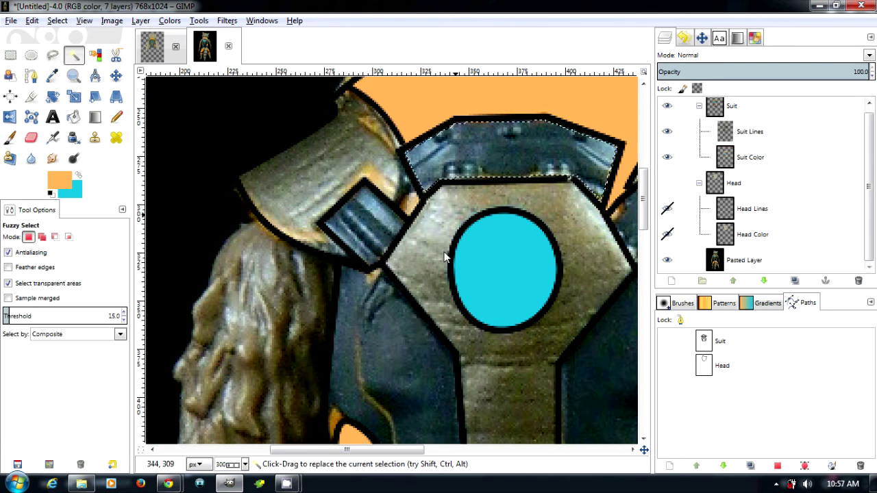
pyautogui.scroll(-5, 597, 359)
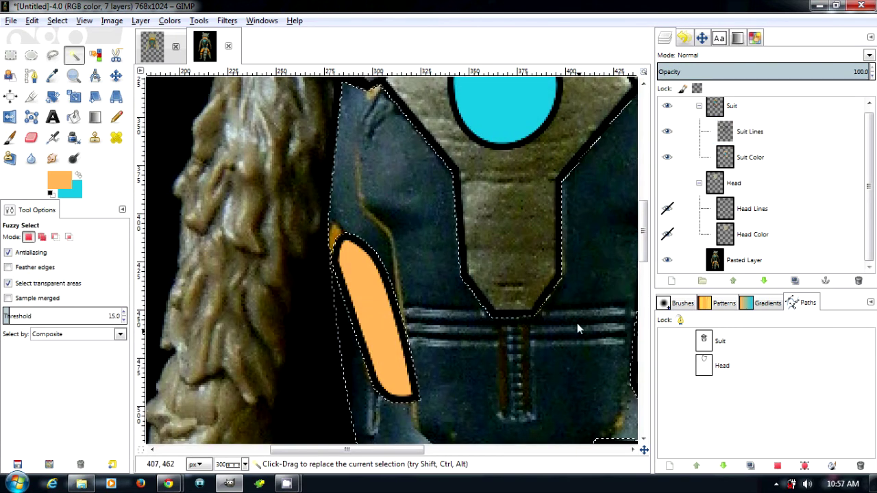
pyautogui.scroll(-2, 506, 371)
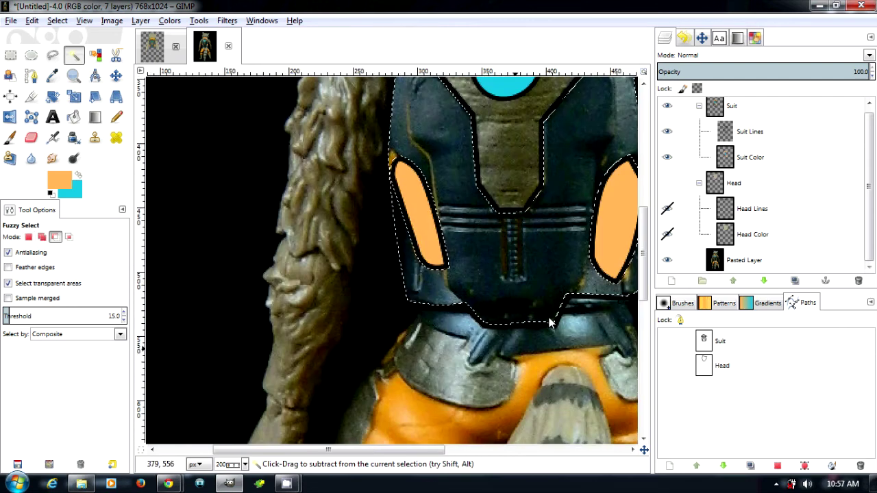
pyautogui.scroll(-2, 563, 299)
pyautogui.scroll(3, 527, 287)
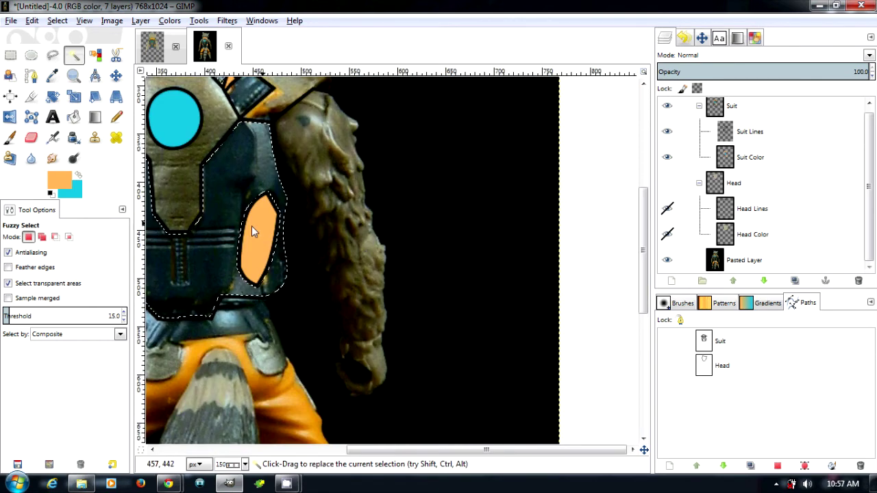
pyautogui.scroll(-1, 248, 237)
pyautogui.scroll(-2, 247, 237)
pyautogui.scroll(1, 386, 188)
pyautogui.press('shift')
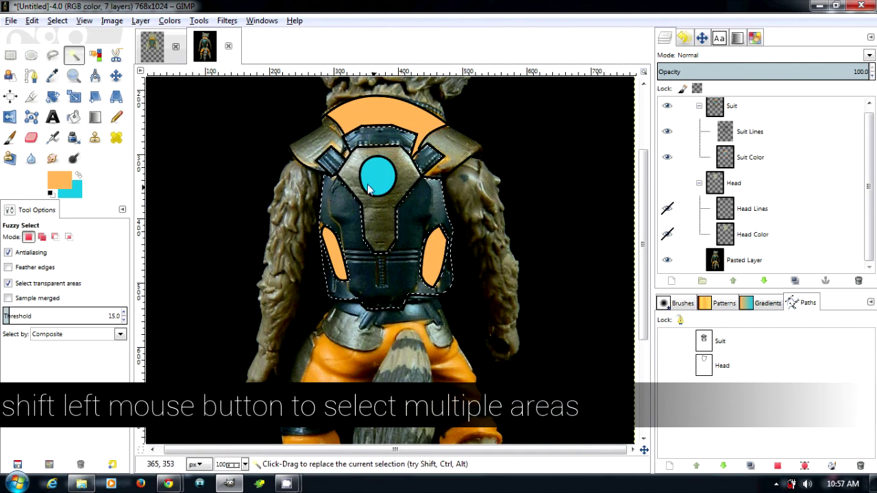
pyautogui.scroll(3, 336, 195)
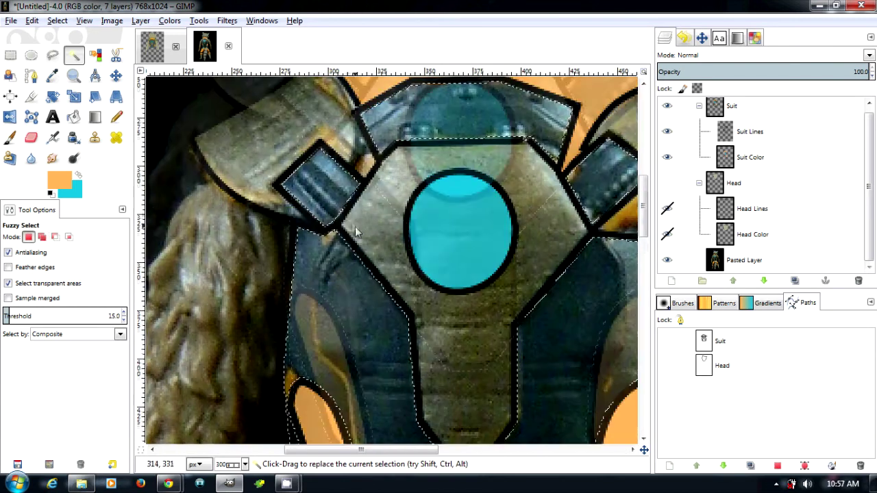
pyautogui.hotkey('alt', 's')
pyautogui.press('g')
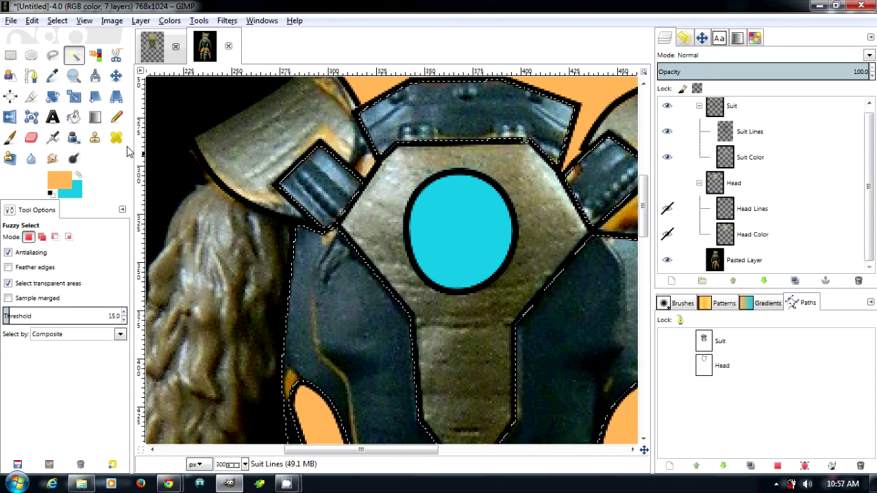
# Sample the dark teal from the photo and bucket-fill the panels on Suit Color
pyautogui.click(53, 75)
pyautogui.click(719, 262)
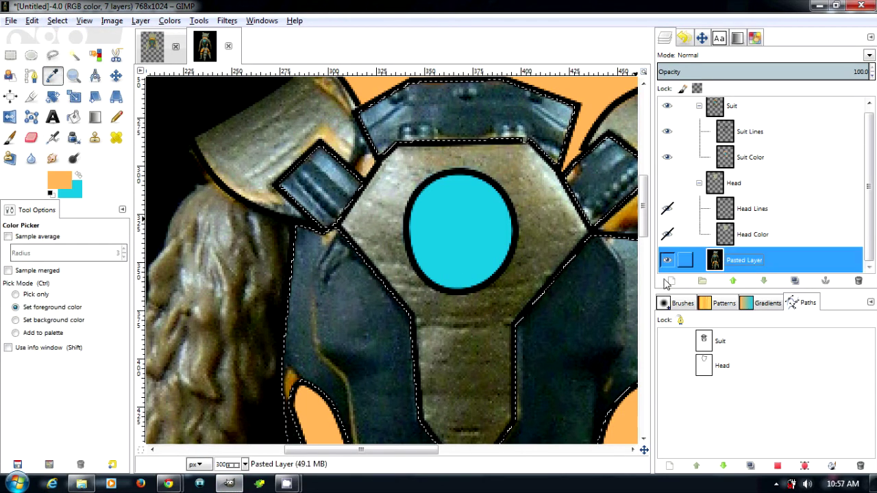
pyautogui.click(596, 309)
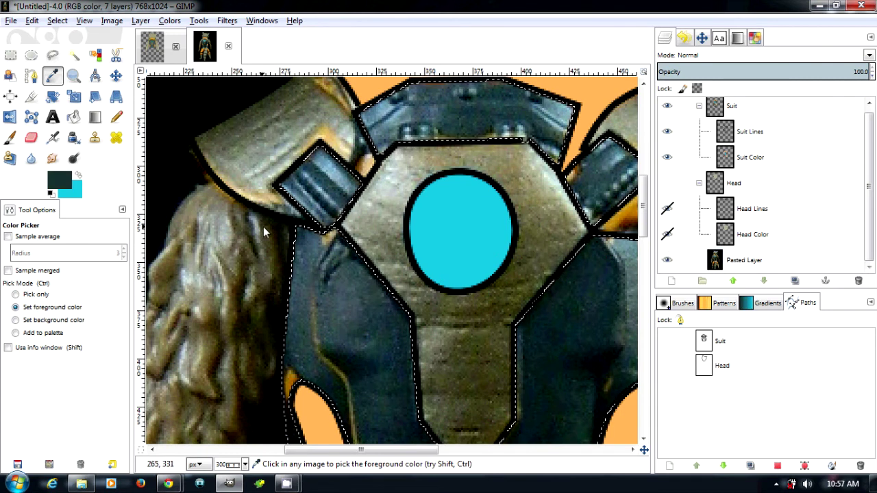
pyautogui.click(749, 159)
pyautogui.hotkey('shift', 'b')
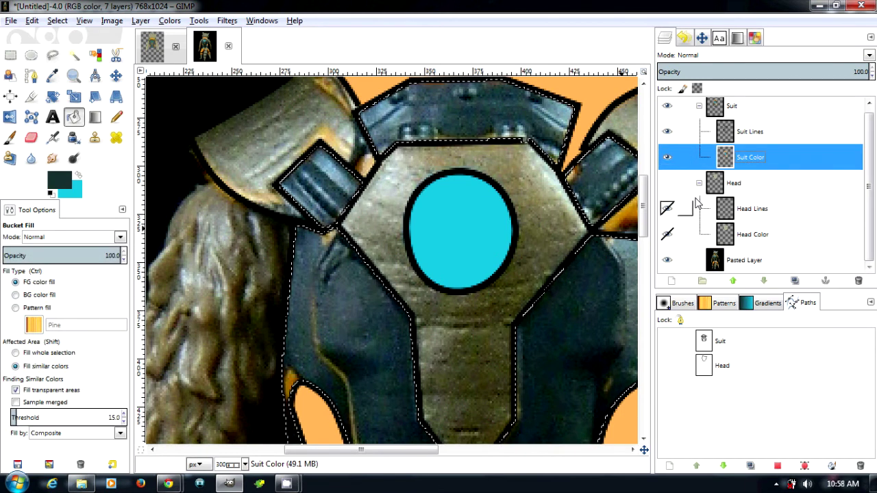
pyautogui.click(537, 134)
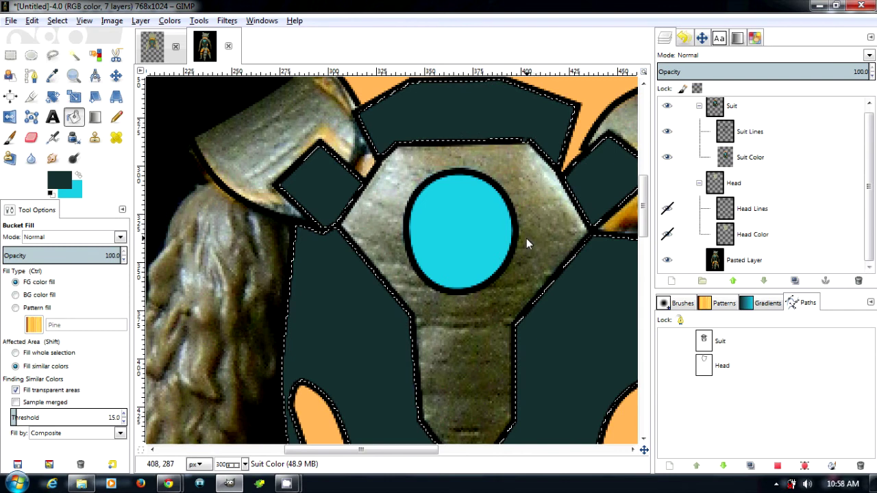
pyautogui.keyDown('ctrl'); pyautogui.scroll(-3, 550, 261); pyautogui.keyUp('ctrl')
pyautogui.keyDown('ctrl'); pyautogui.scroll(2, 550, 261); pyautogui.keyUp('ctrl')
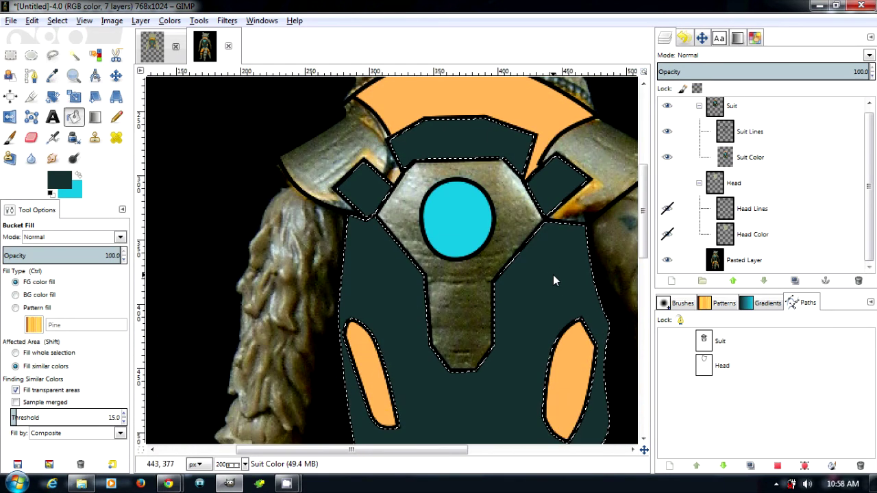
pyautogui.keyDown('ctrl'); pyautogui.scroll(-1, 553, 275); pyautogui.keyUp('ctrl')
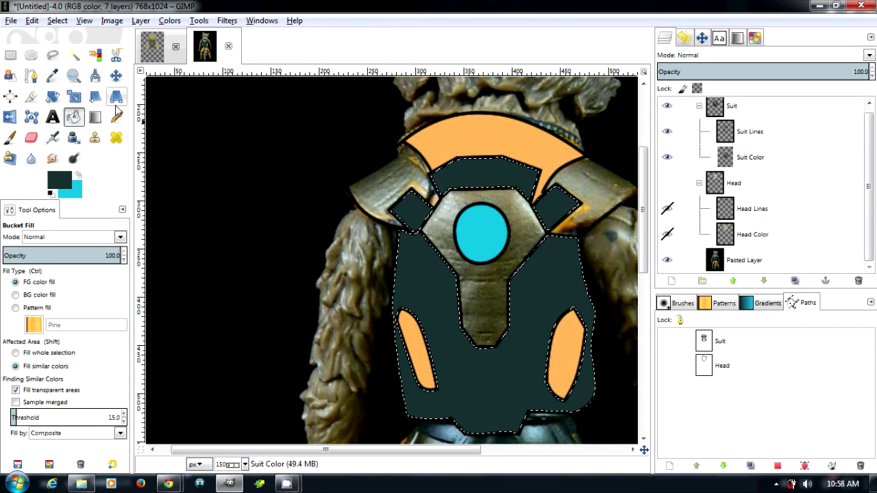
# Fuzzy-select both shoulder pads and the chest plate on Suit Lines, then grow the selection
pyautogui.click(80, 57)
pyautogui.click(749, 131)
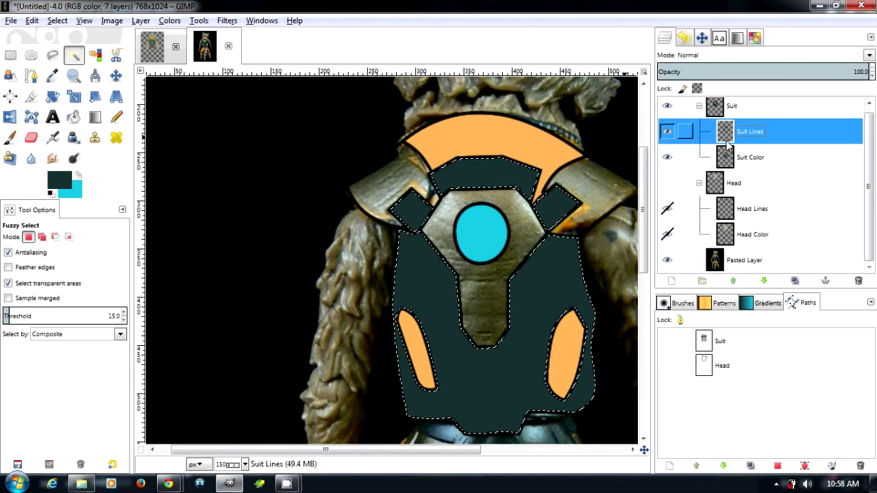
pyautogui.click(590, 183)
pyautogui.keyDown('shift'); pyautogui.click(414, 184); pyautogui.keyUp('shift')
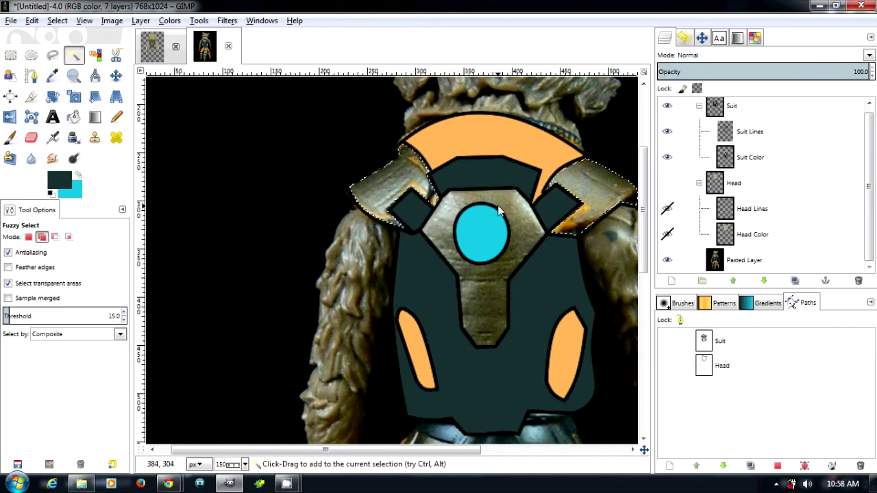
pyautogui.keyDown('shift'); pyautogui.click(511, 209); pyautogui.keyUp('shift')
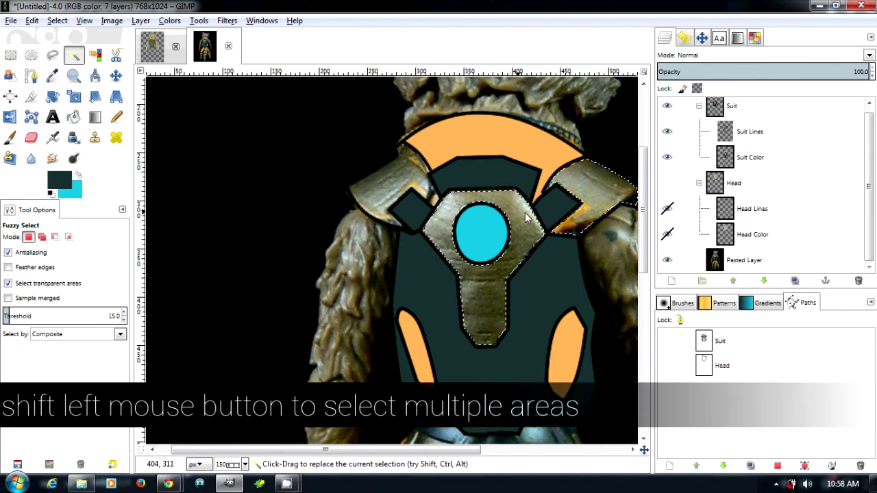
pyautogui.click(607, 185)
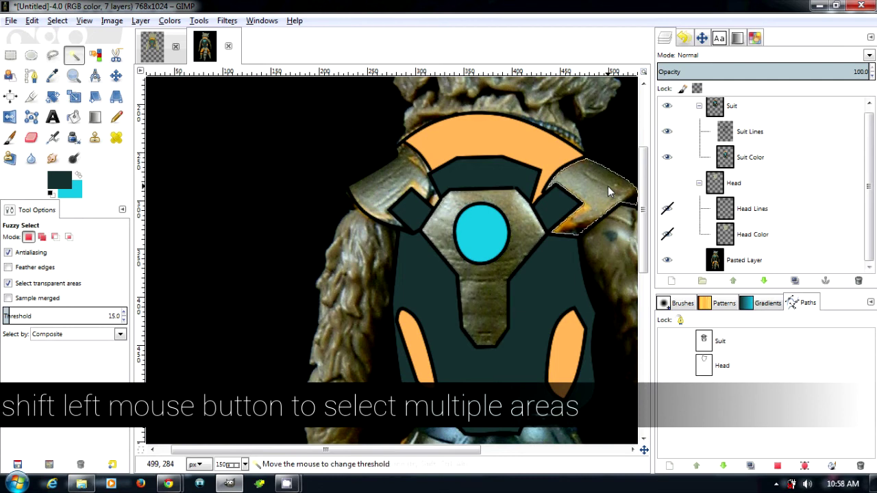
pyautogui.keyDown('shift'); pyautogui.click(519, 211); pyautogui.keyUp('shift')
pyautogui.keyDown('shift'); pyautogui.click(412, 177); pyautogui.keyUp('shift')
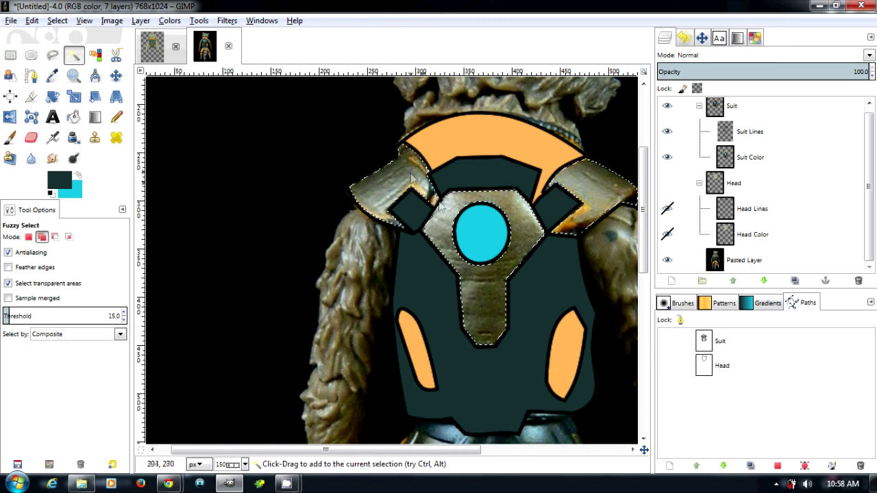
pyautogui.hotkey('alt', 's')
pyautogui.press('g')
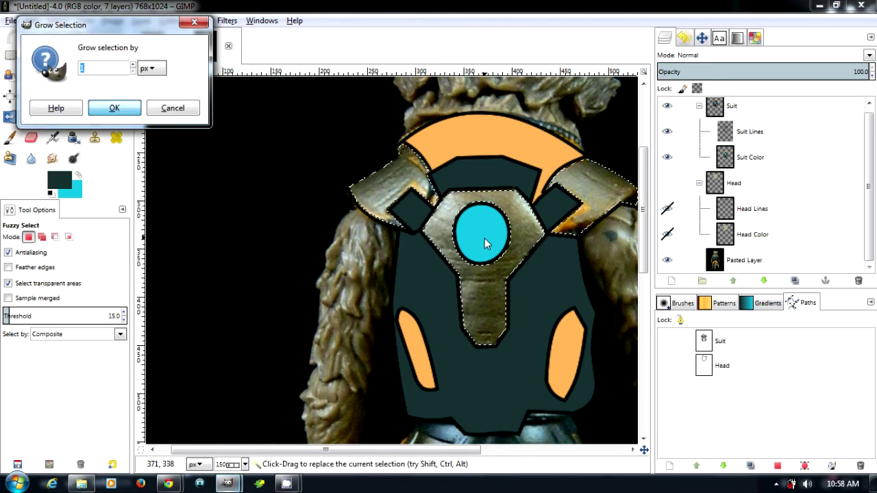
pyautogui.press('Return')
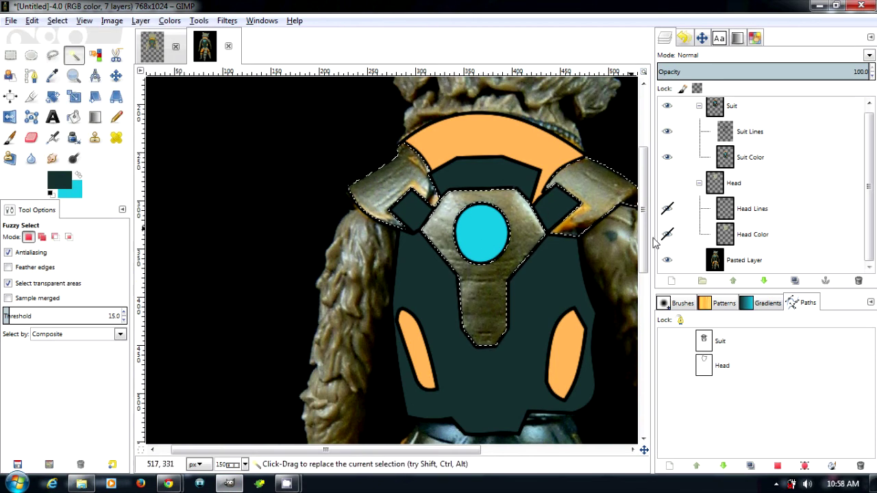
# Sample the grey armour colour from the photo and bucket-fill the pads on Suit Color
pyautogui.click(744, 260)
pyautogui.press('o')
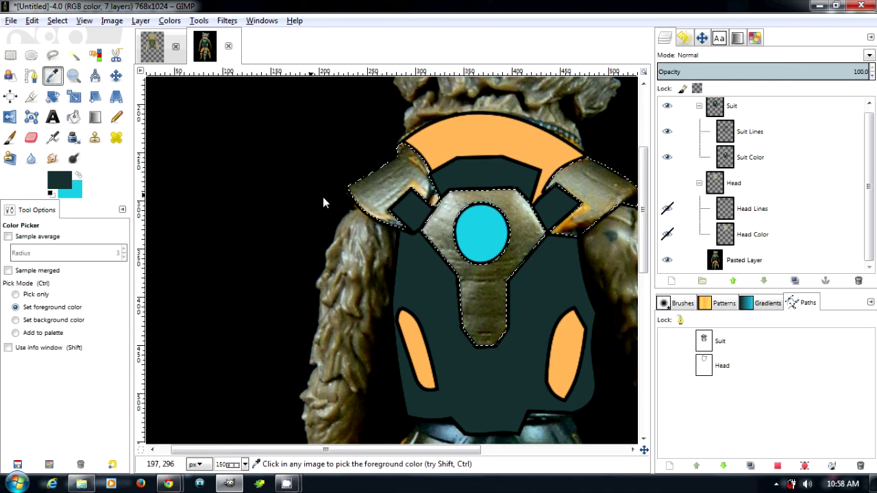
pyautogui.click(387, 194)
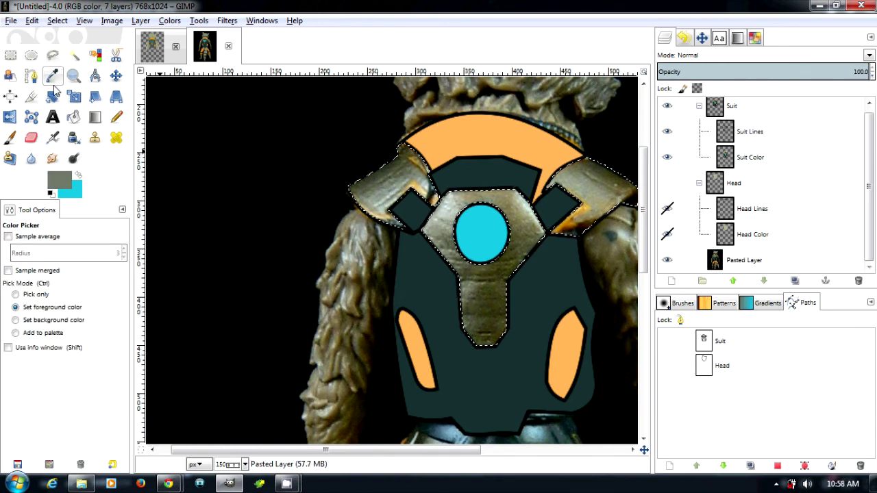
pyautogui.click(684, 159)
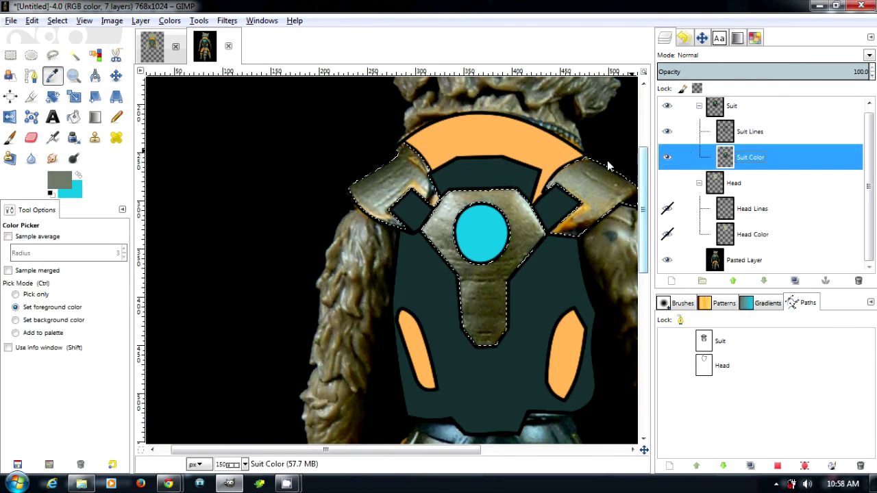
pyautogui.click(74, 117)
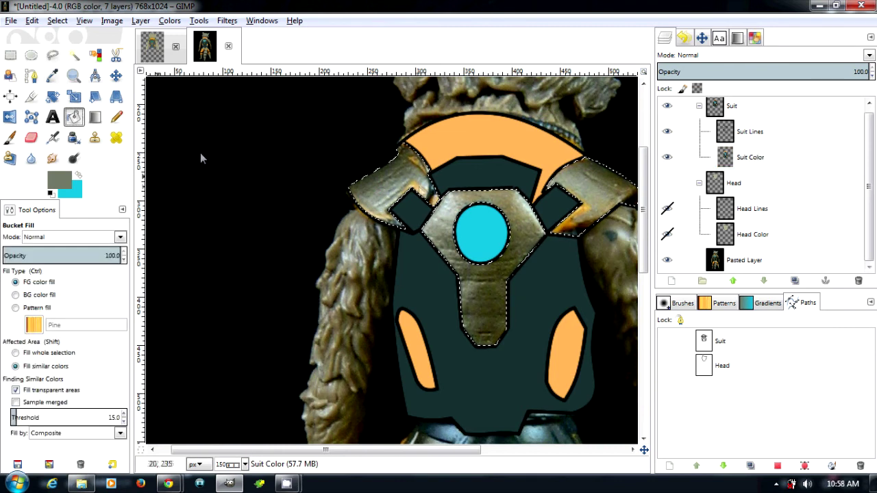
pyautogui.click(414, 183)
pyautogui.scroll(-3, 401, 252)
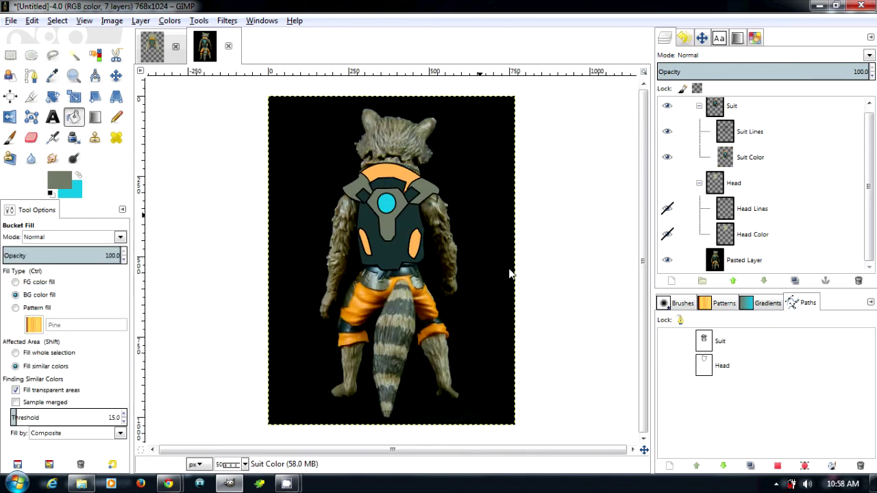
pyautogui.scroll(3, 401, 252)
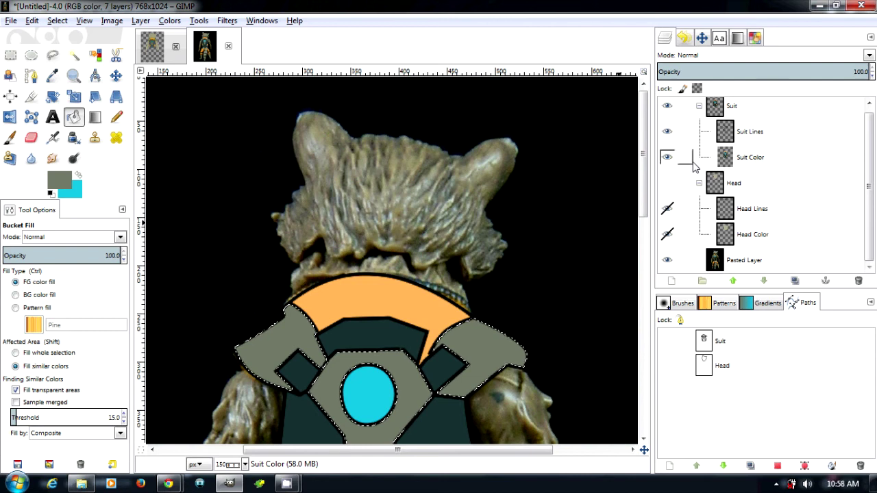
# Clear the selection on Suit Color, hide the Pasted Layer photo, and begin renaming the Head layer
pyautogui.click(693, 164)
pyautogui.scroll(-5, 467, 239)
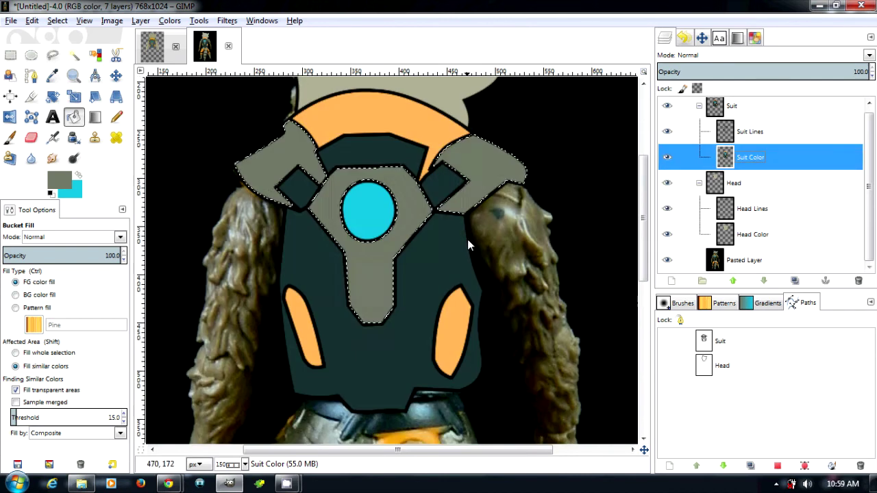
pyautogui.hotkey('shift', 'ctrl', 'a')
pyautogui.click(674, 262)
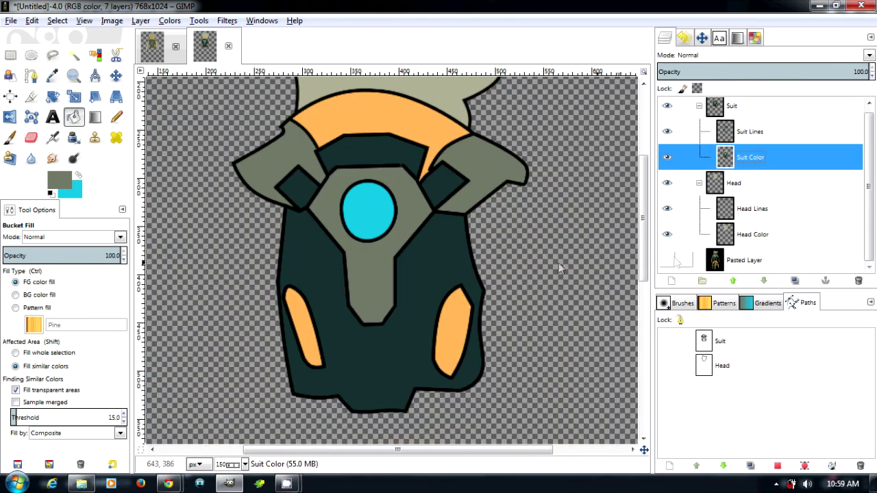
pyautogui.scroll(-2, 474, 250)
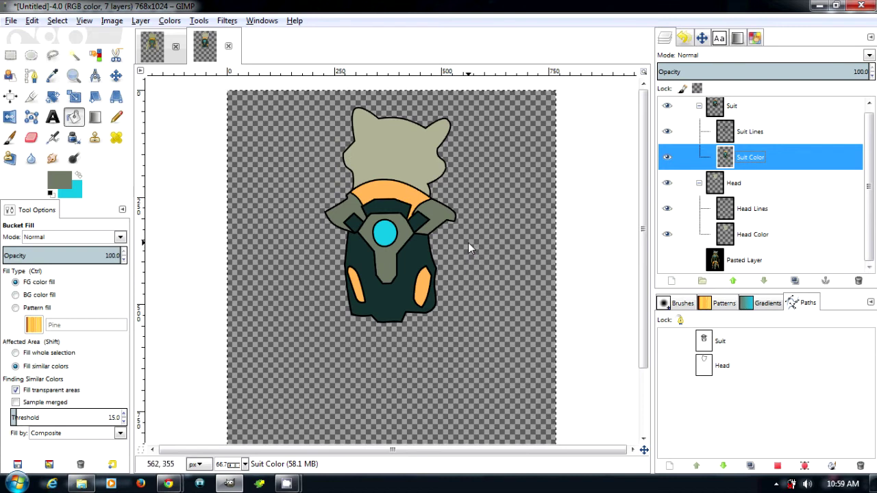
pyautogui.doubleClick(724, 187)
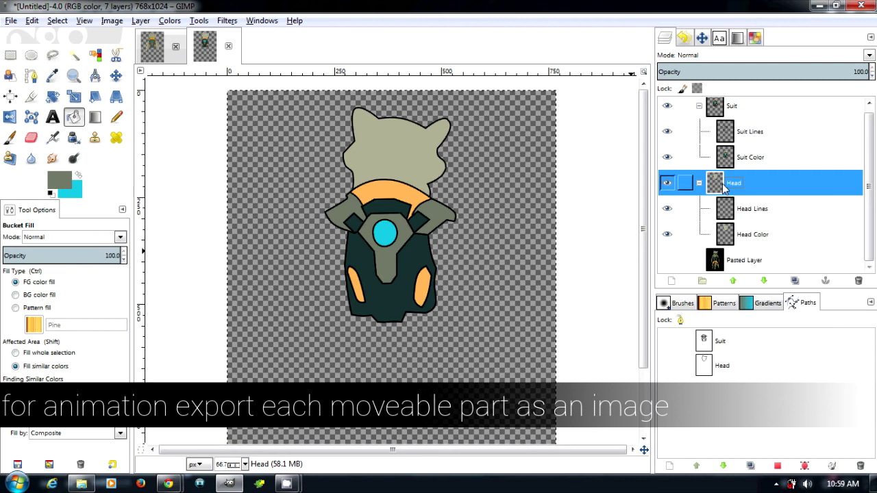
# Paste the copied head as a new image and autocrop it to 254×274 pixels
pyautogui.press('Return')
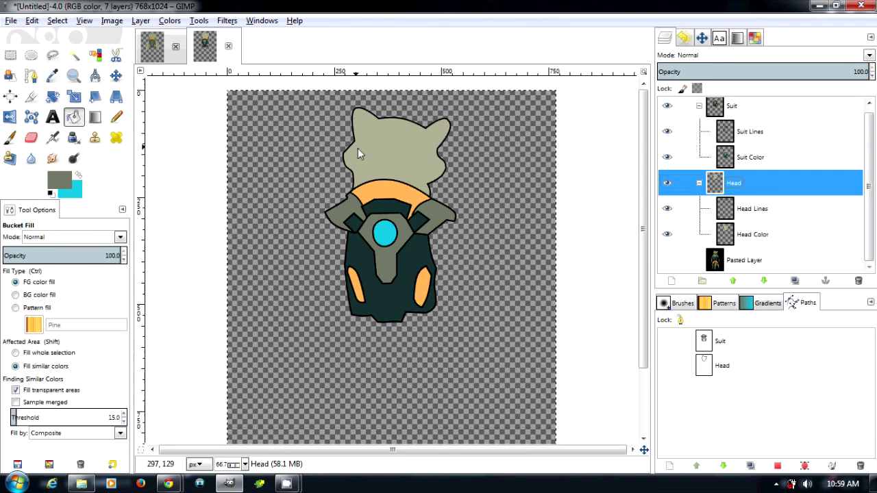
pyautogui.hotkey('ctrl', 'c')
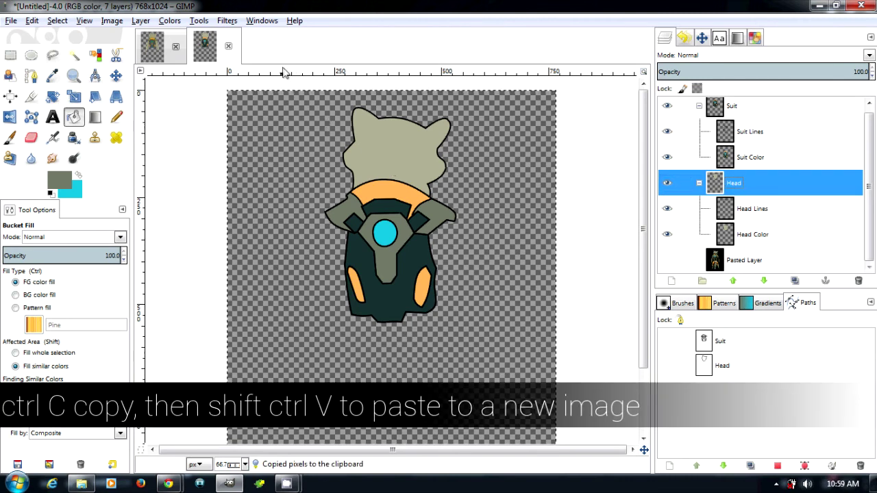
pyautogui.hotkey('ctrl', 'shift', 'v')
pyautogui.scroll(1, 458, 175)
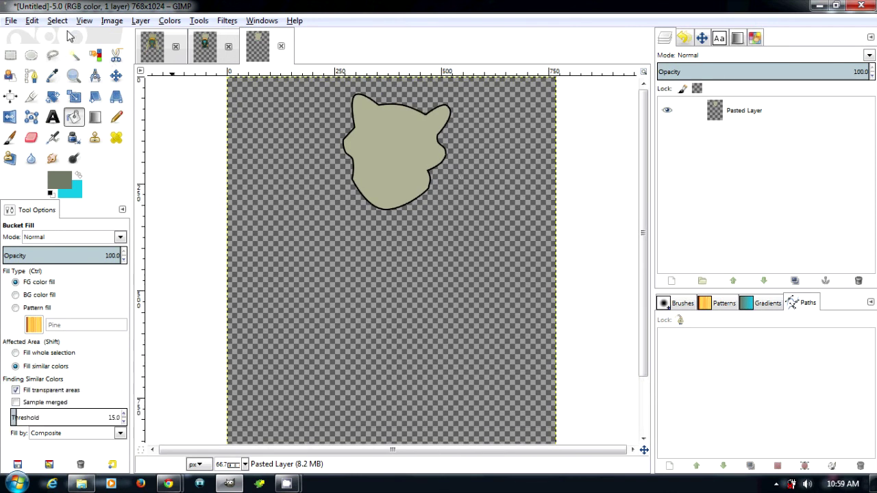
pyautogui.click(112, 21)
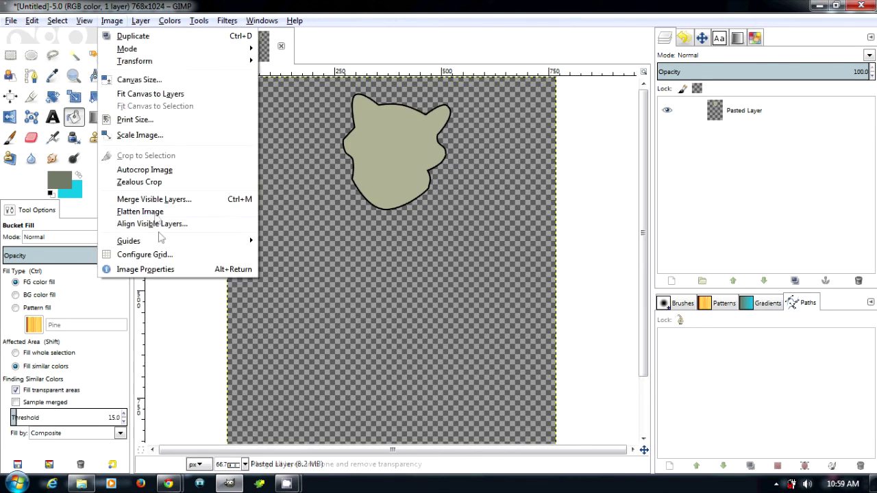
pyautogui.click(152, 174)
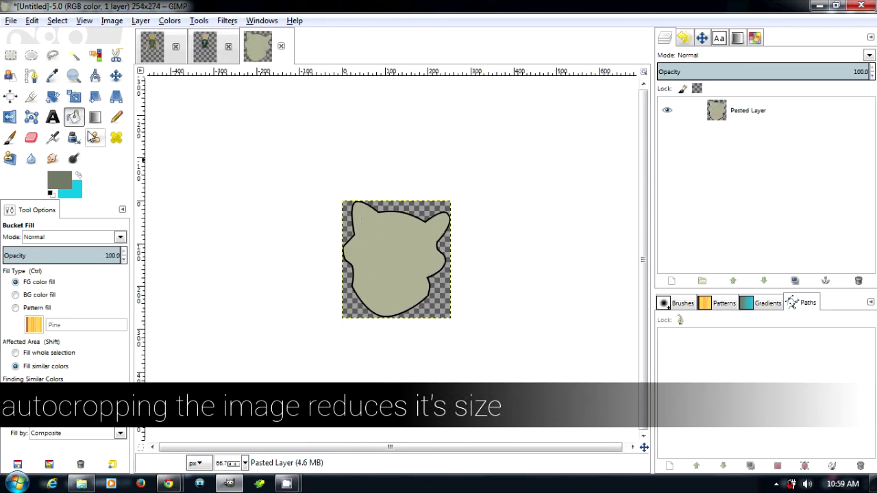
pyautogui.click(11, 21)
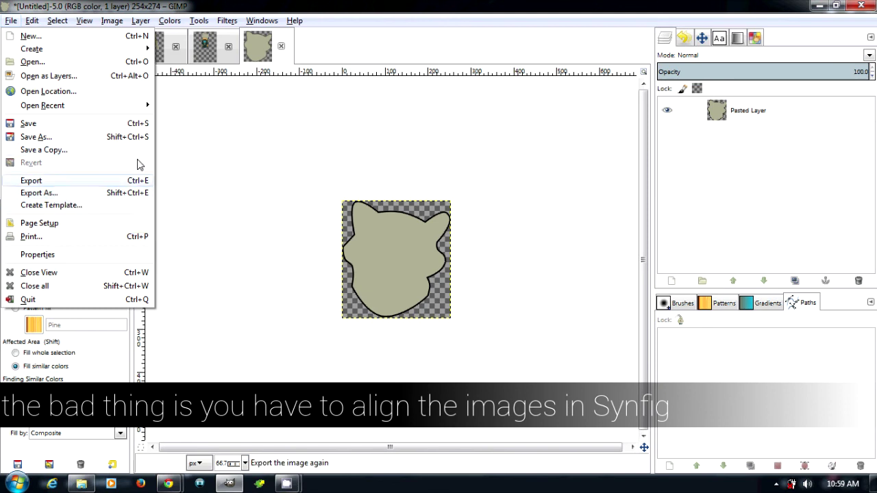
pyautogui.press('Escape')
# Copy the Suit group from the layered drawing into a new image and autocrop it to 308×337
pyautogui.click(152, 46)
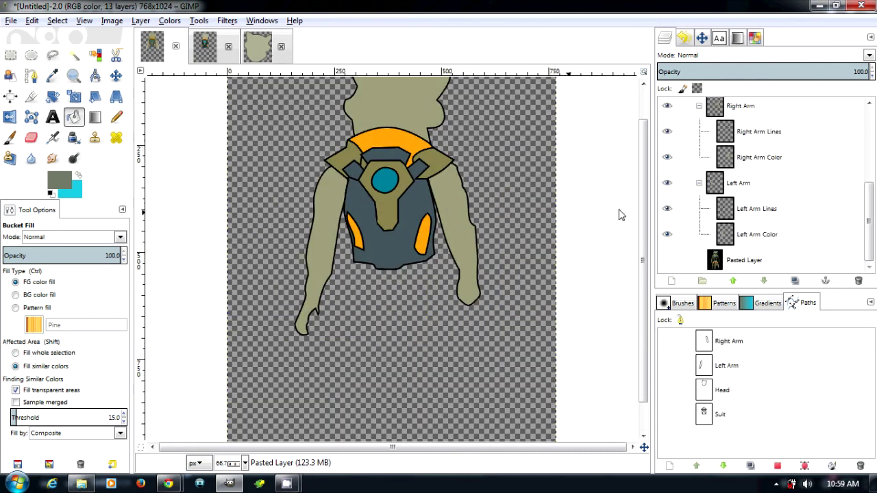
pyautogui.scroll(4, 699, 175)
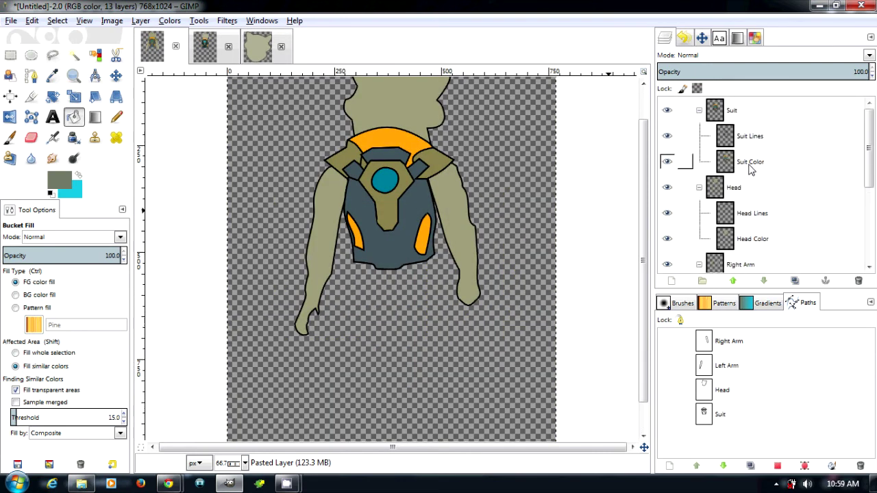
pyautogui.click(734, 112)
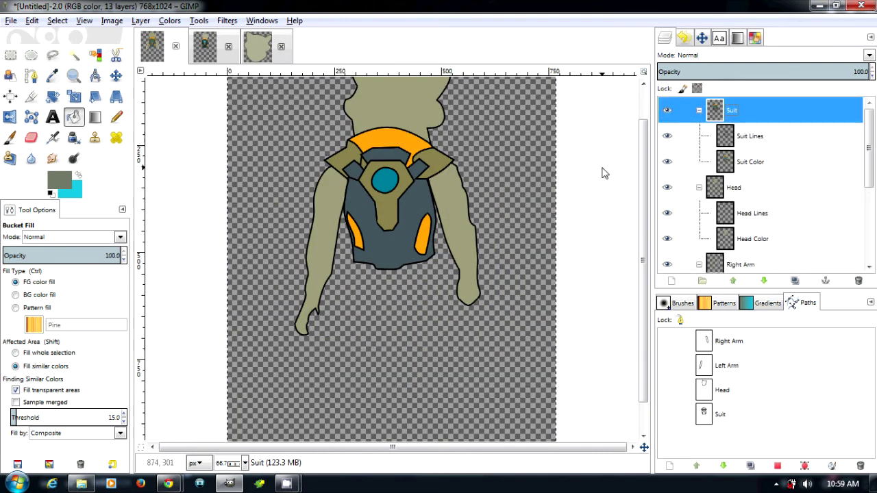
pyautogui.hotkey('ctrl', 'c')
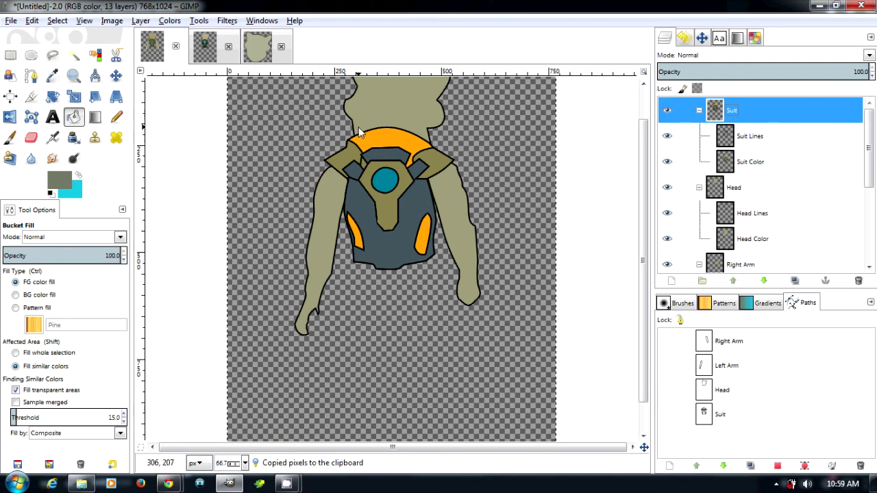
pyautogui.hotkey('ctrl', 'shift', 'v')
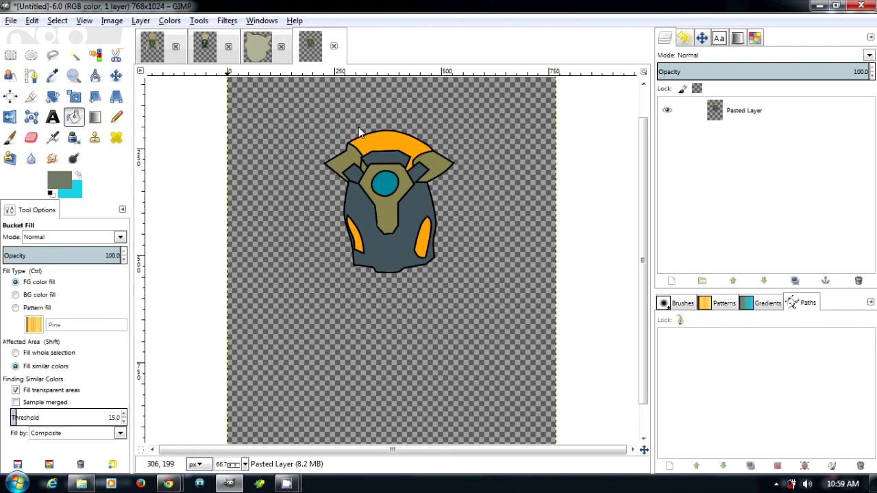
pyautogui.click(112, 21)
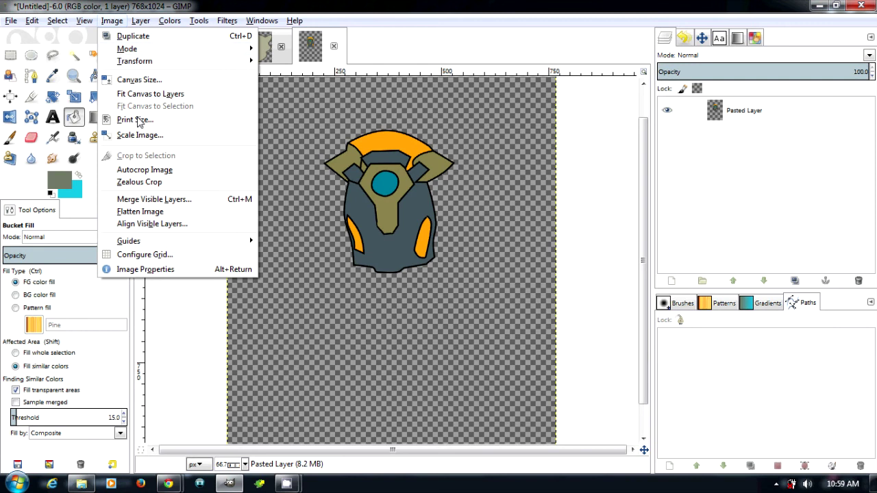
pyautogui.click(150, 169)
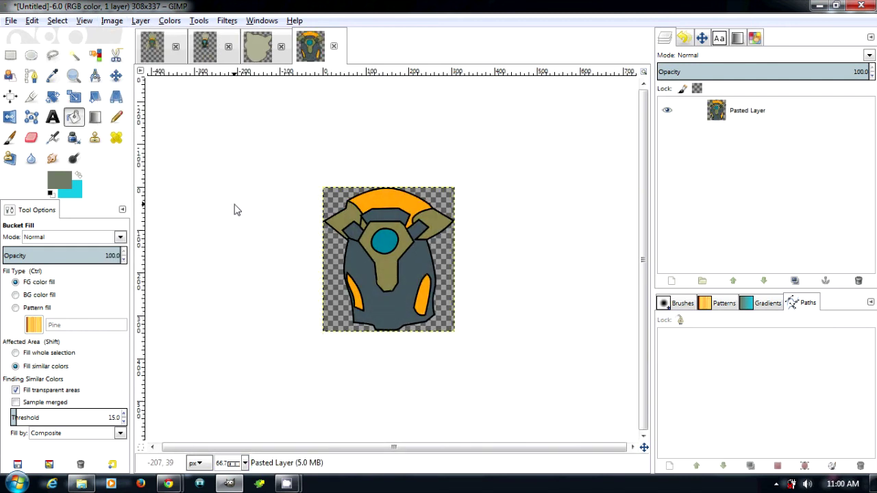
pyautogui.click(11, 21)
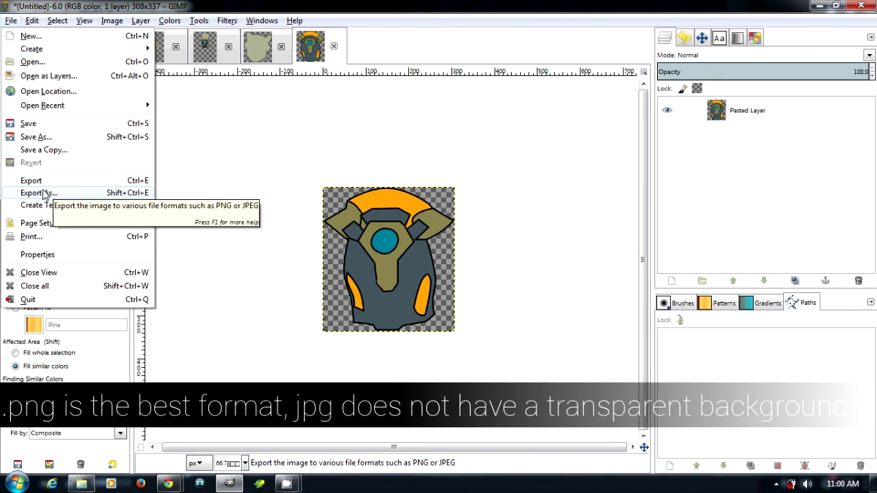
pyautogui.click(44, 195)
# Return to the full character drawing and select the Right Arm path in the Paths list
pyautogui.click(152, 46)
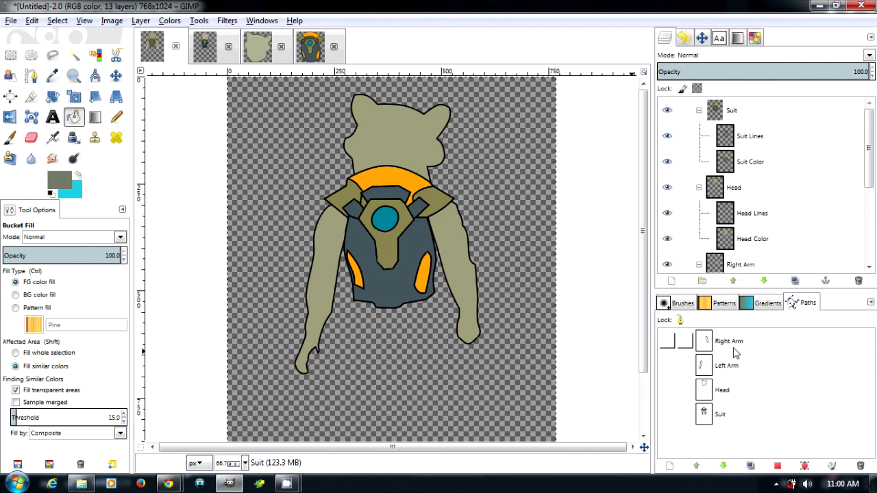
pyautogui.click(726, 389)
pyautogui.click(733, 411)
pyautogui.click(735, 387)
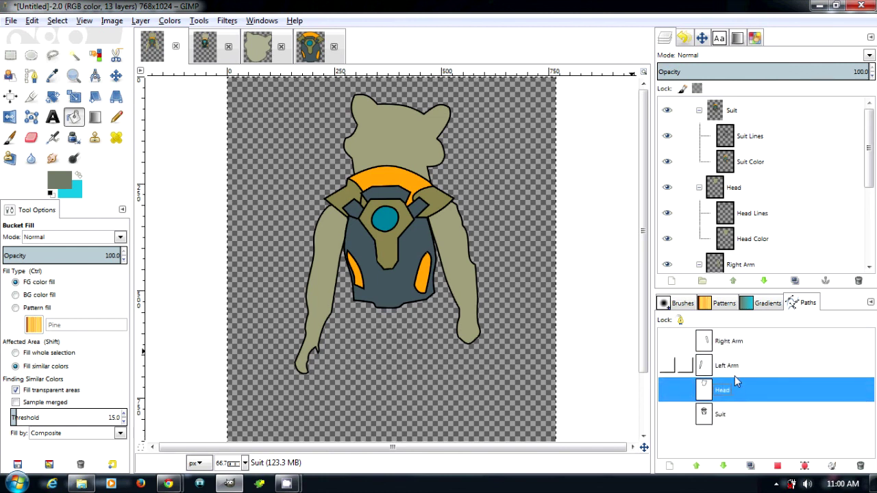
pyautogui.click(734, 366)
pyautogui.click(737, 343)
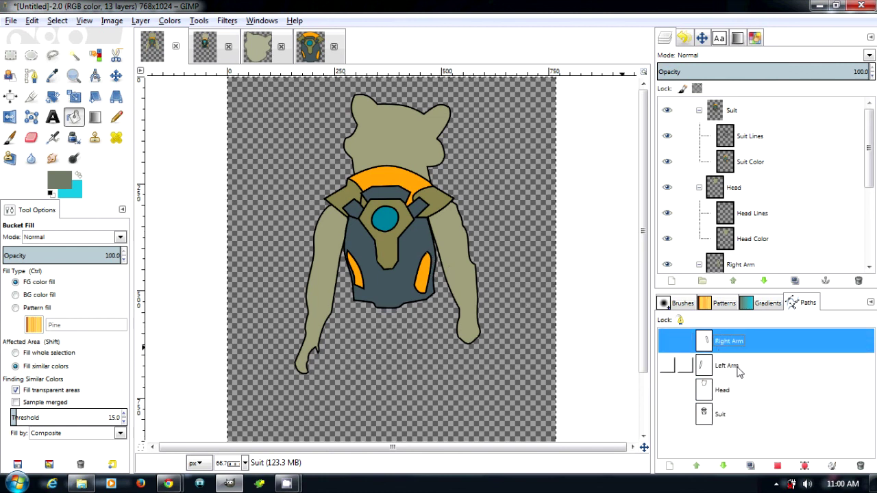
# Make the Right Arm path visible and open it in the Path Tool for point editing
pyautogui.click(667, 341)
pyautogui.scroll(3, 511, 295)
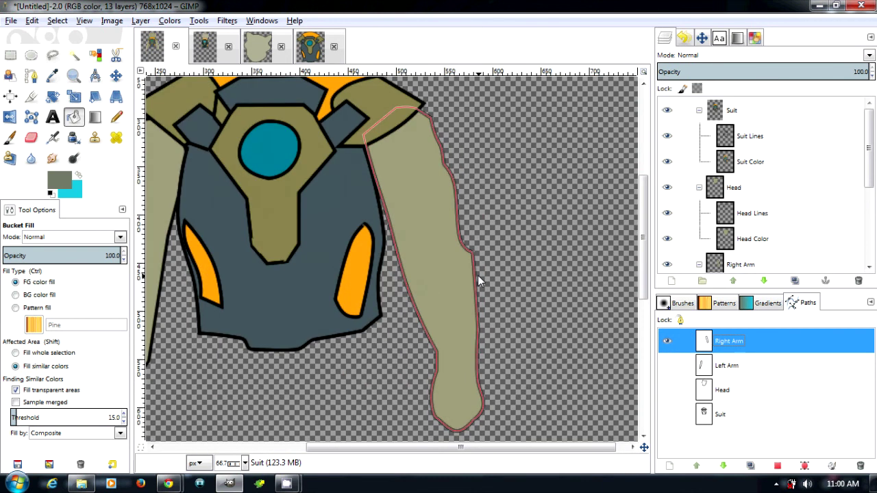
pyautogui.rightClick(820, 348)
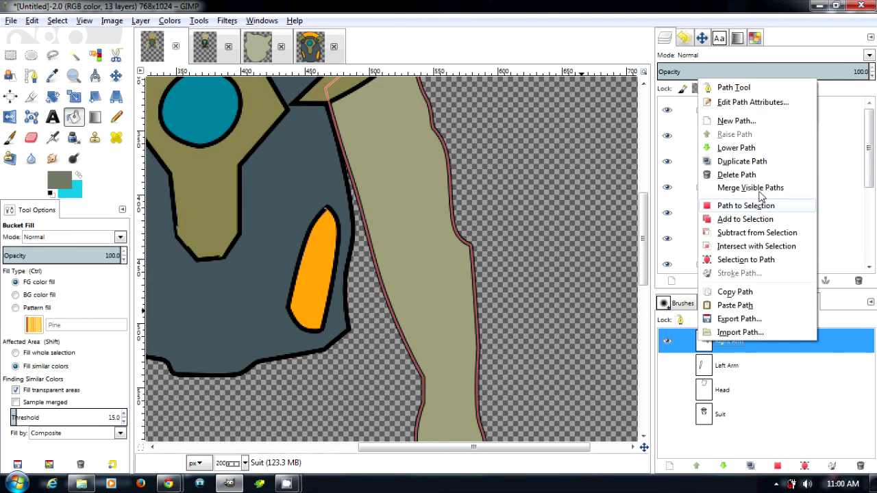
pyautogui.click(743, 94)
pyautogui.scroll(-2, 377, 253)
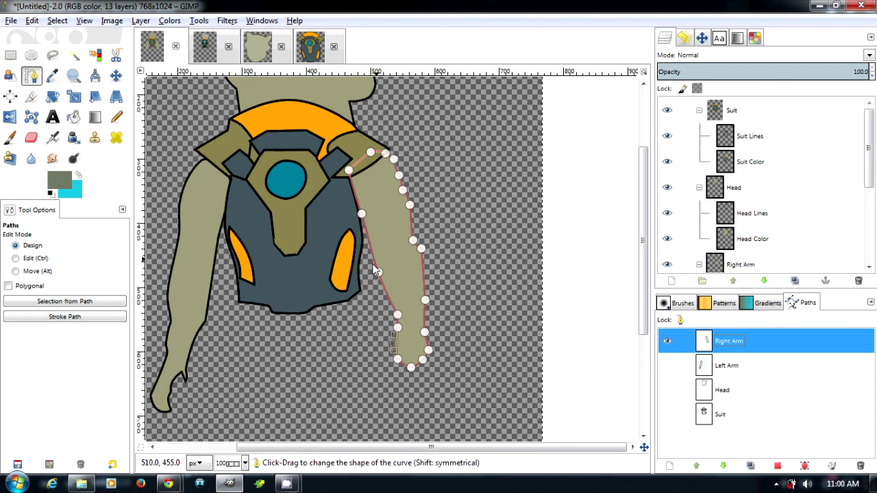